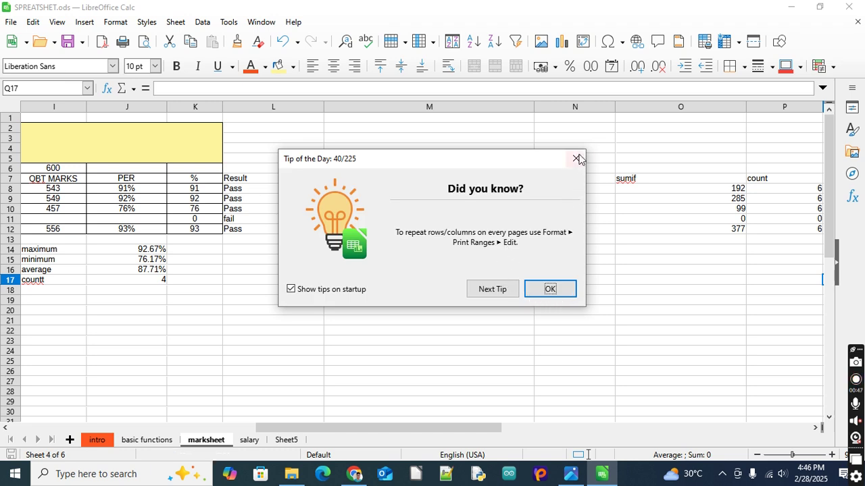
- Close the Tip of the Day, look at the intro and basic functions sheets, then return to marksheet
{"action": "left_click", "coordinate": [576, 158]}
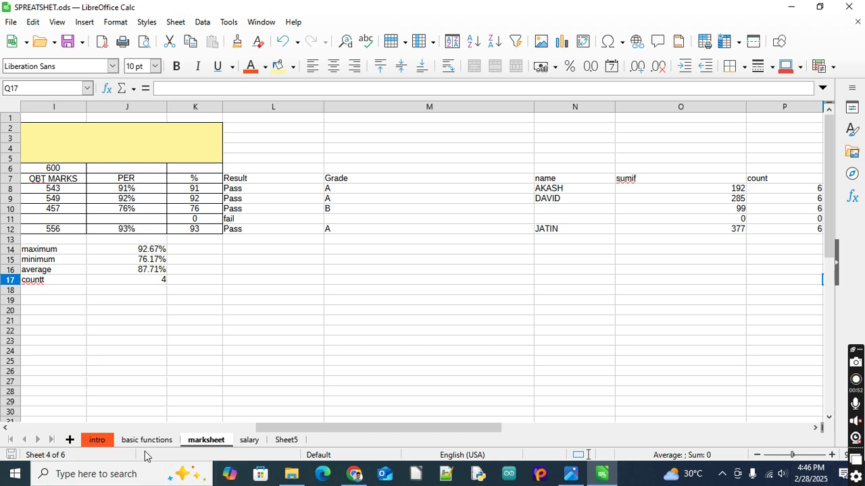
{"action": "left_click", "coordinate": [101, 441]}
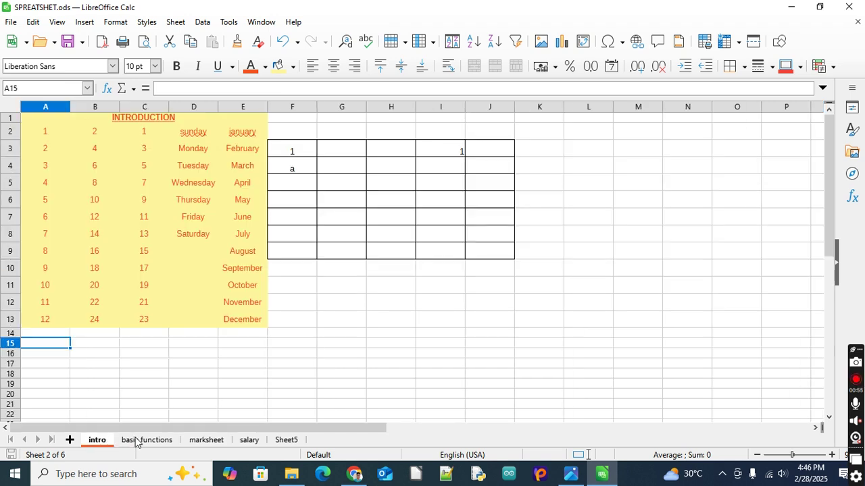
{"action": "left_click", "coordinate": [136, 441]}
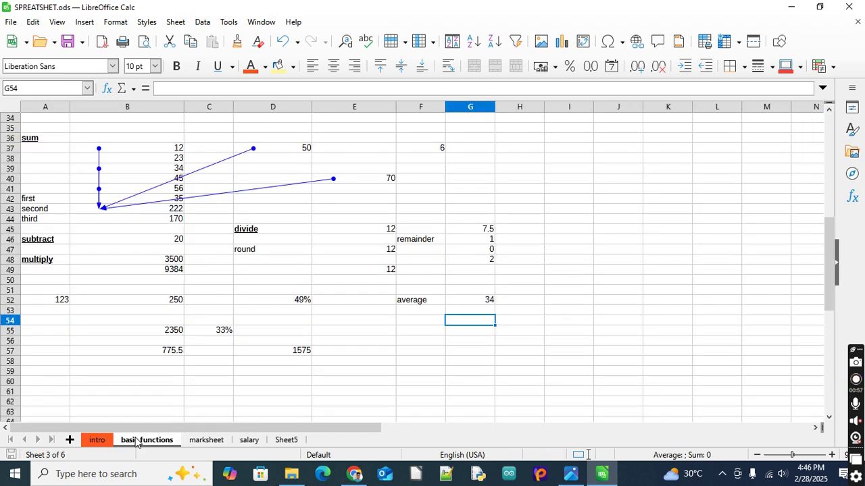
{"action": "left_click", "coordinate": [196, 442]}
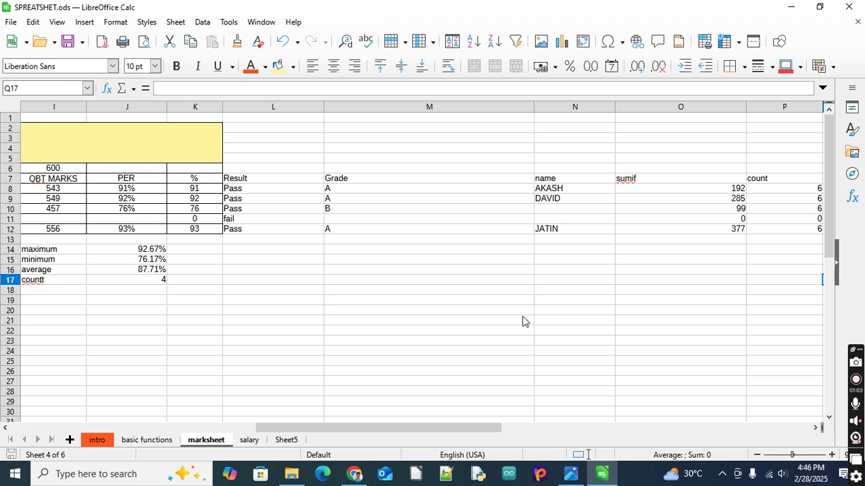
{"action": "scroll", "coordinate": [518, 318], "scroll_direction": "up", "scroll_amount": 1}
{"action": "scroll", "coordinate": [517, 318], "scroll_direction": "up", "scroll_amount": 1}
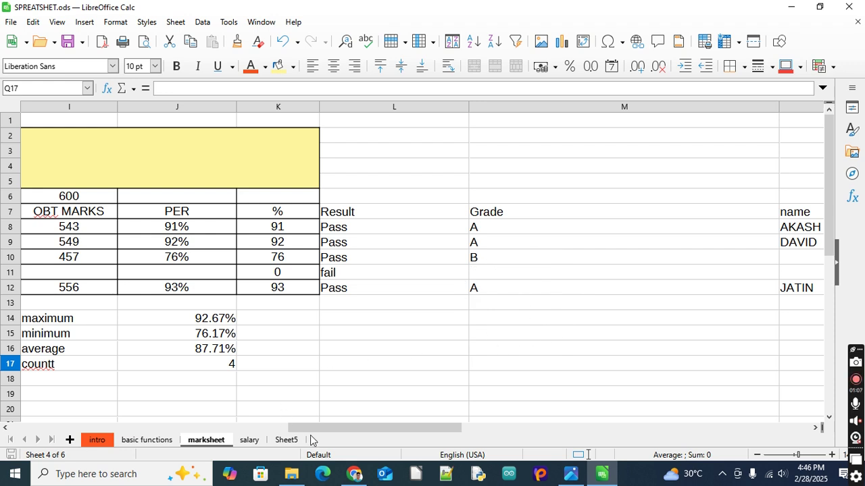
{"action": "left_click_drag", "start_coordinate": [313, 435], "coordinate": [2, 435]}
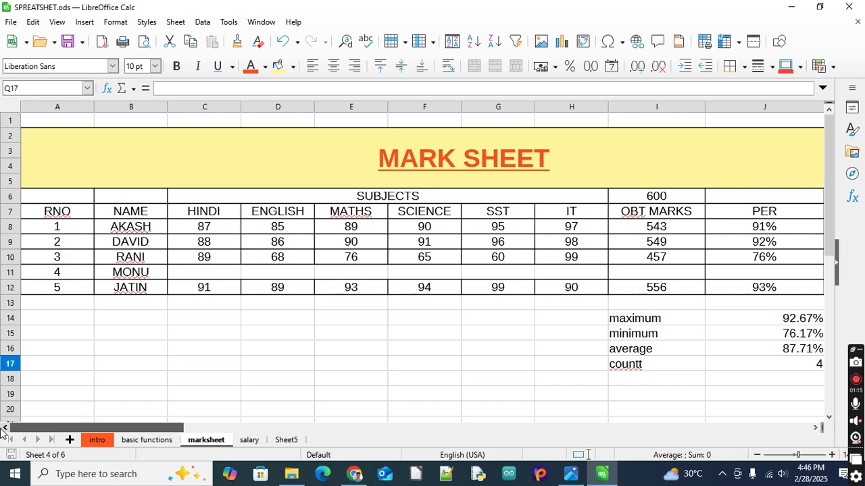
{"action": "left_click_drag", "start_coordinate": [47, 428], "coordinate": [266, 429]}
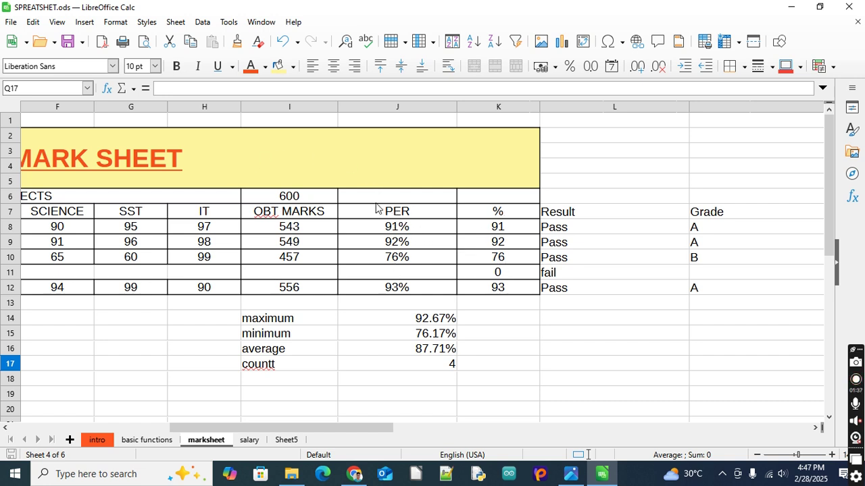
{"action": "left_click", "coordinate": [381, 231]}
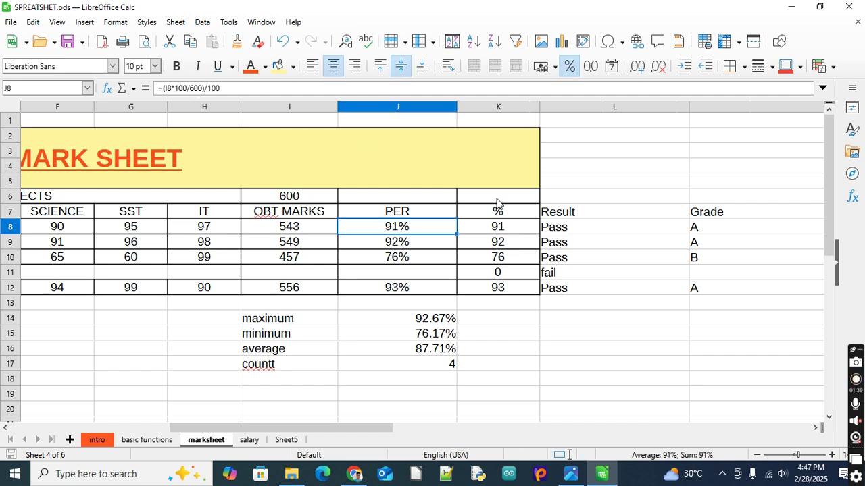
{"action": "left_click", "coordinate": [585, 214]}
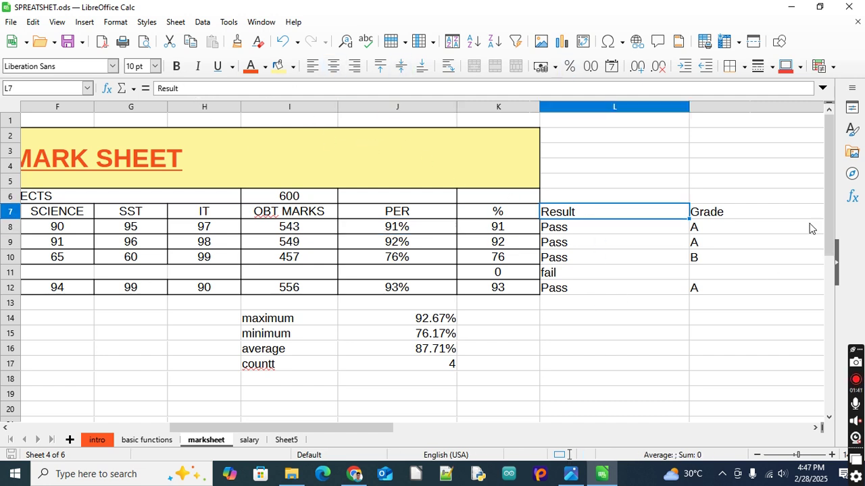
{"action": "left_click", "coordinate": [815, 427]}
{"action": "left_click", "coordinate": [815, 428]}
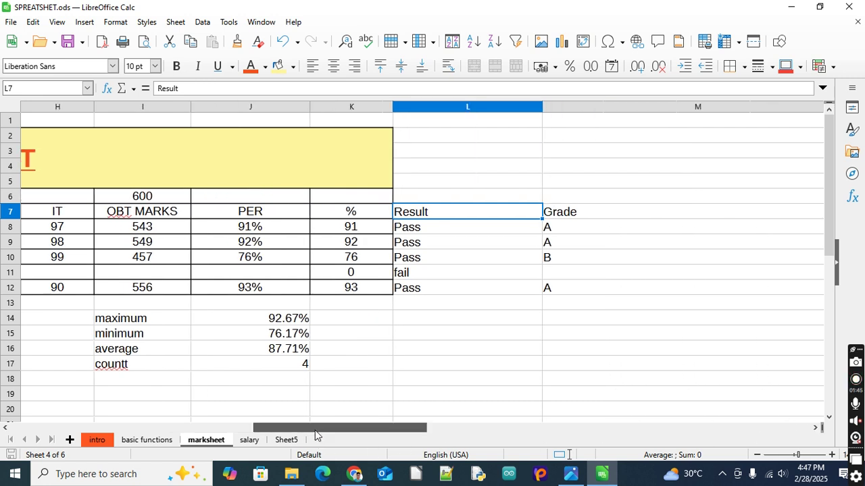
{"action": "left_click_drag", "start_coordinate": [315, 433], "coordinate": [450, 424]}
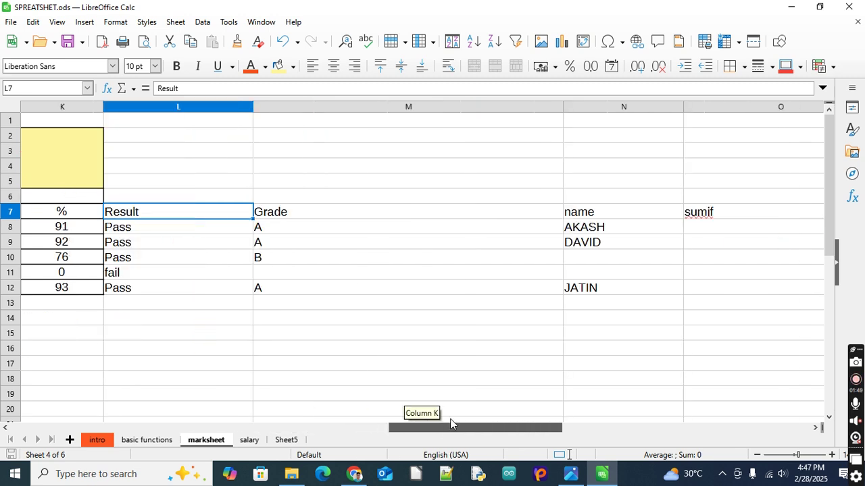
{"action": "left_click", "coordinate": [570, 229]}
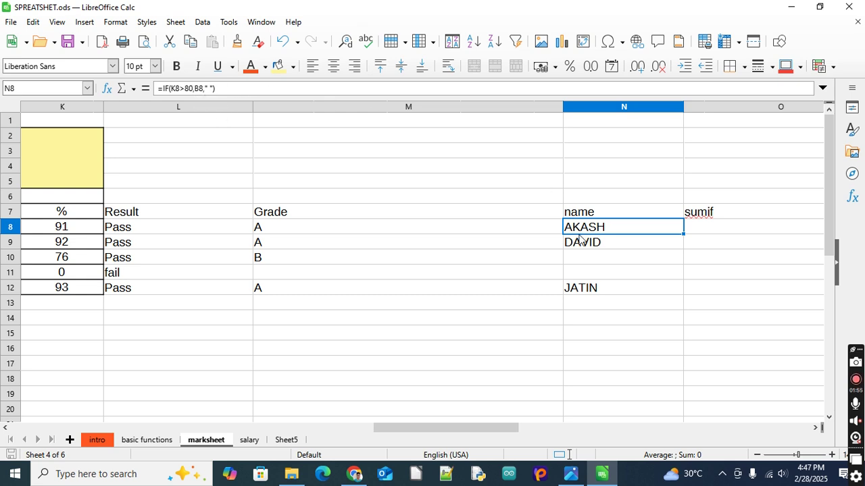
{"action": "left_click", "coordinate": [718, 233]}
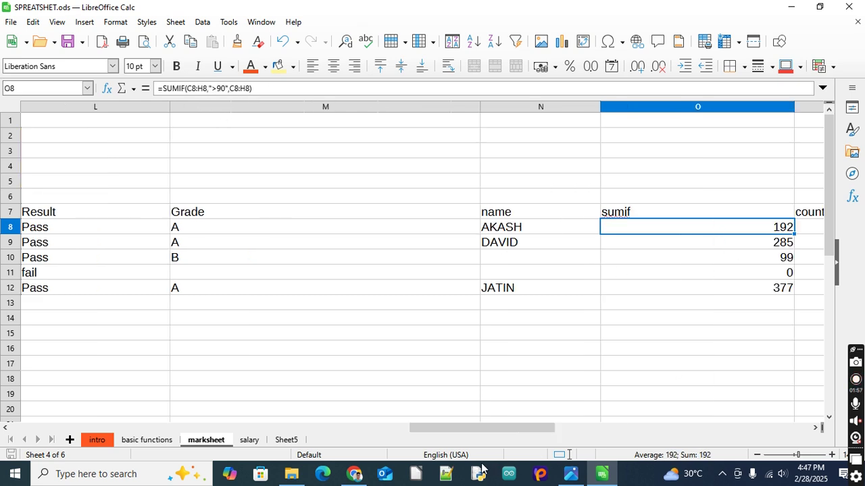
{"action": "left_click_drag", "start_coordinate": [479, 433], "coordinate": [631, 429]}
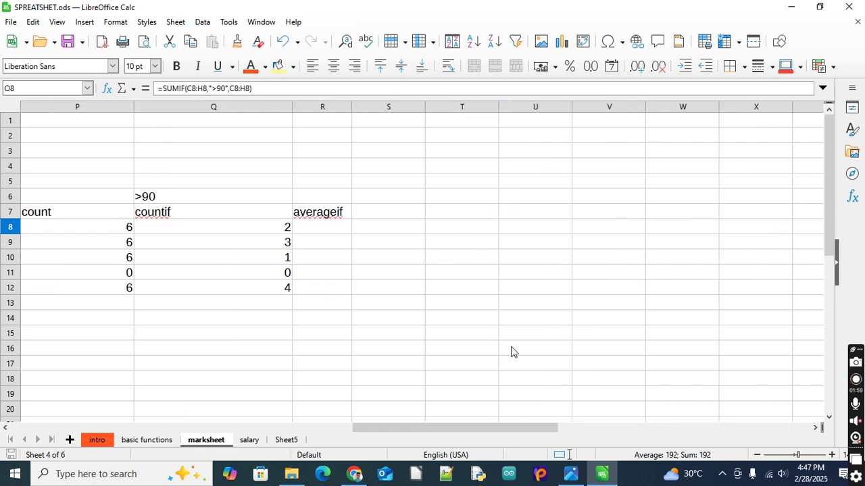
{"action": "left_click", "coordinate": [160, 227]}
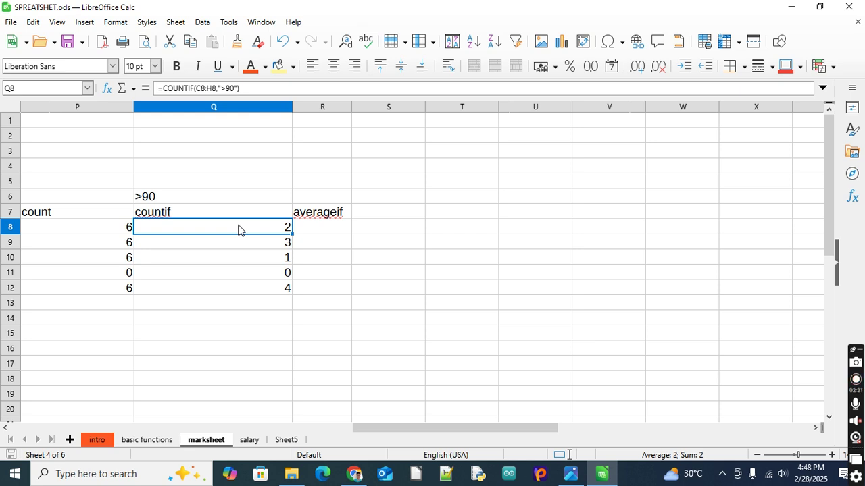
{"action": "left_click", "coordinate": [237, 248]}
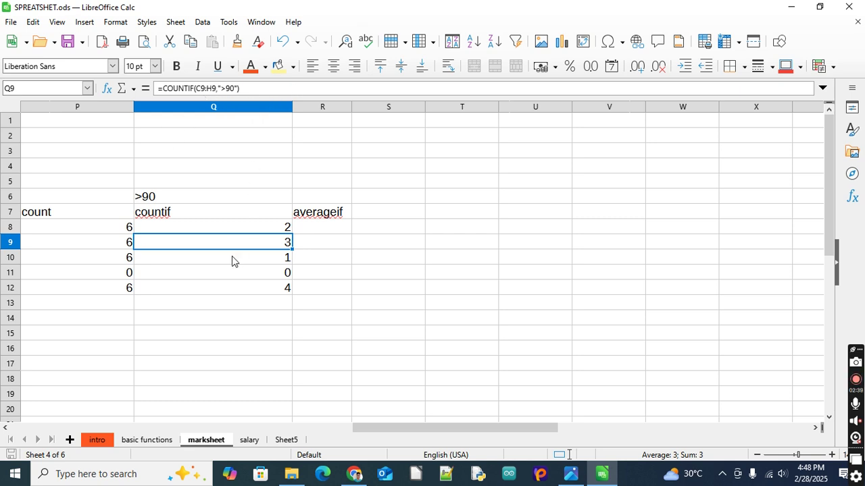
{"action": "left_click", "coordinate": [216, 231]}
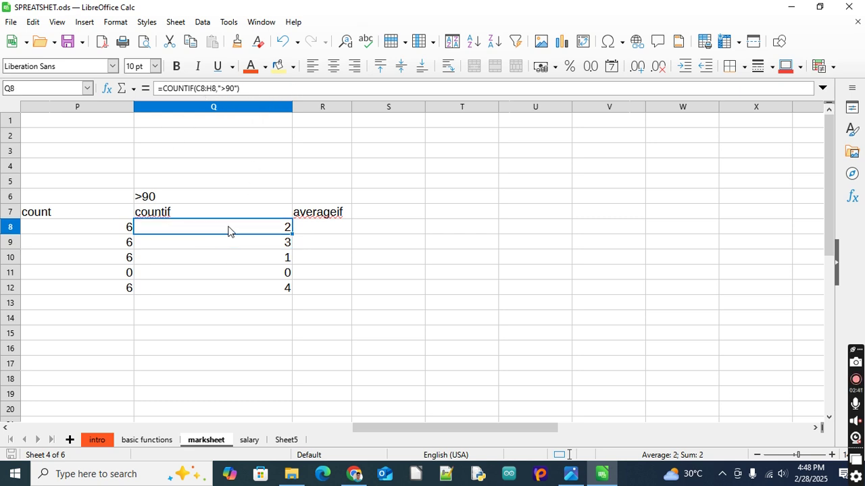
{"action": "left_click", "coordinate": [321, 233]}
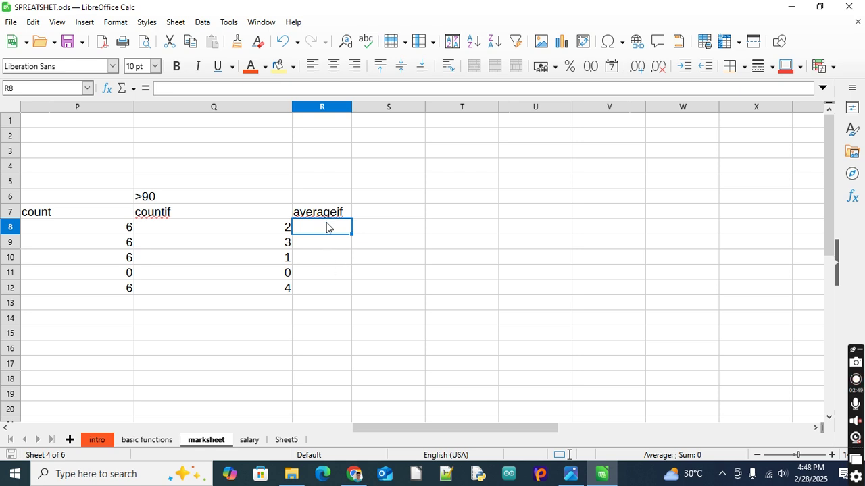
{"action": "left_click_drag", "start_coordinate": [368, 432], "coordinate": [184, 426]}
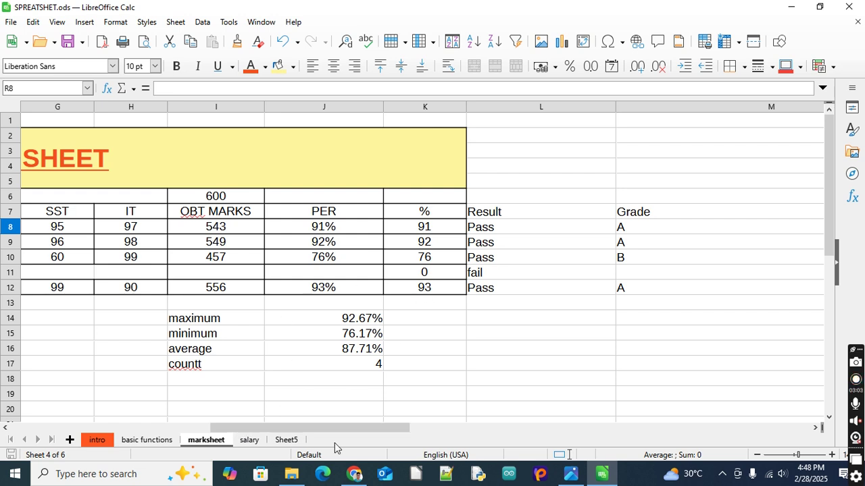
- On the salary sheet, merge B2:J4 and enter the title SALARY SHEET
{"action": "left_click", "coordinate": [247, 440]}
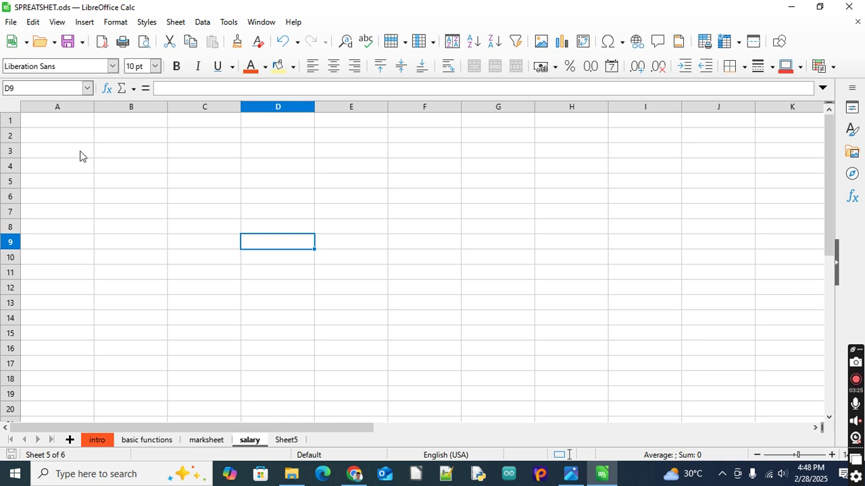
{"action": "left_click", "coordinate": [110, 129]}
{"action": "left_click_drag", "start_coordinate": [150, 143], "coordinate": [370, 174]}
{"action": "left_click_drag", "start_coordinate": [581, 179], "coordinate": [707, 167]}
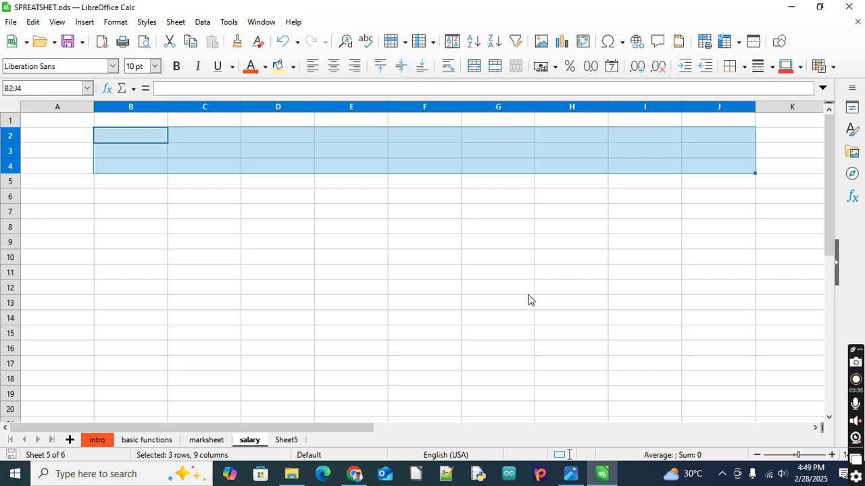
{"action": "left_click", "coordinate": [476, 70]}
{"action": "double_click", "coordinate": [365, 159]}
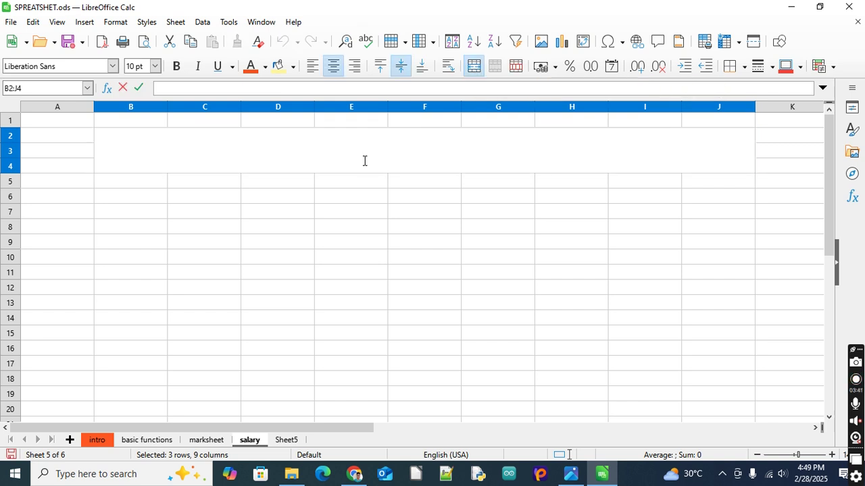
{"action": "type", "text": "SALARY"}
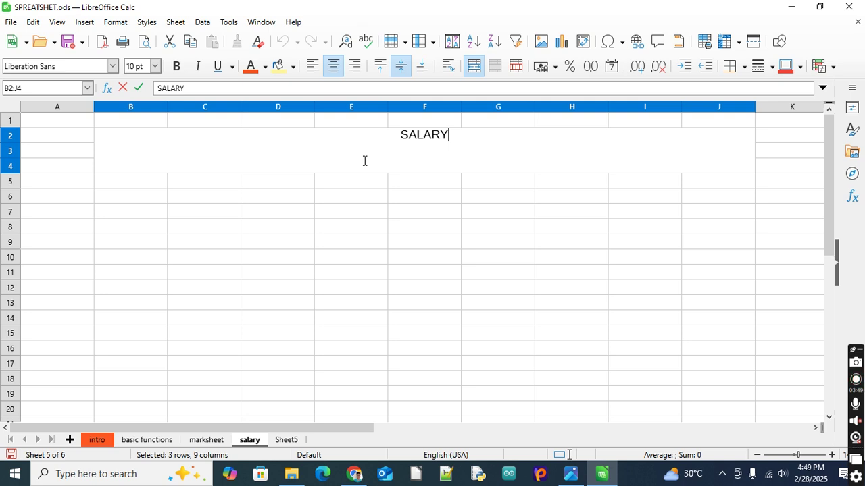
{"action": "type", "text": "SHEET"}
{"action": "key", "text": "Return"}
- Make the title bold, underlined, orange on a yellow background, at 20 pt
{"action": "left_click", "coordinate": [356, 154]}
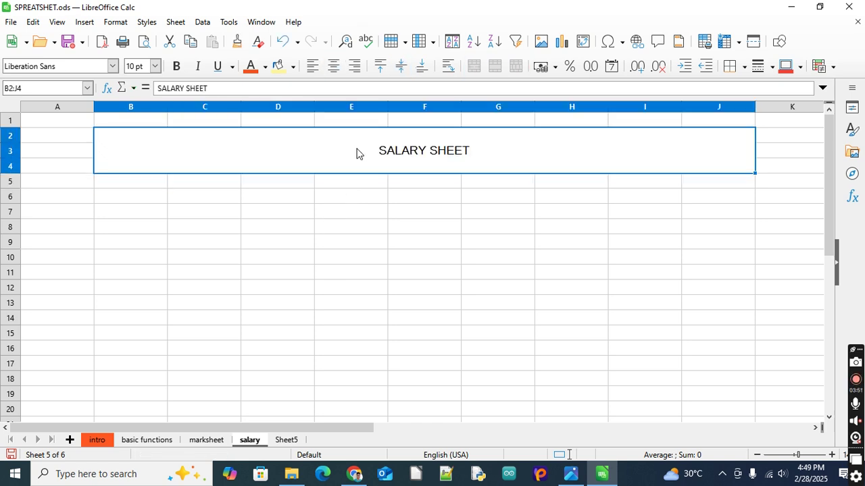
{"action": "left_click", "coordinate": [178, 67]}
{"action": "left_click", "coordinate": [218, 67]}
{"action": "left_click", "coordinate": [254, 67]}
{"action": "left_click", "coordinate": [279, 67]}
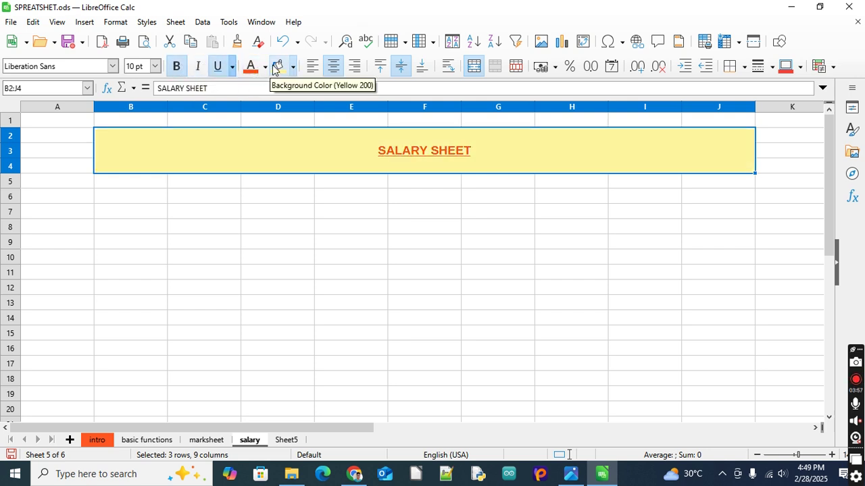
{"action": "left_click", "coordinate": [154, 67]}
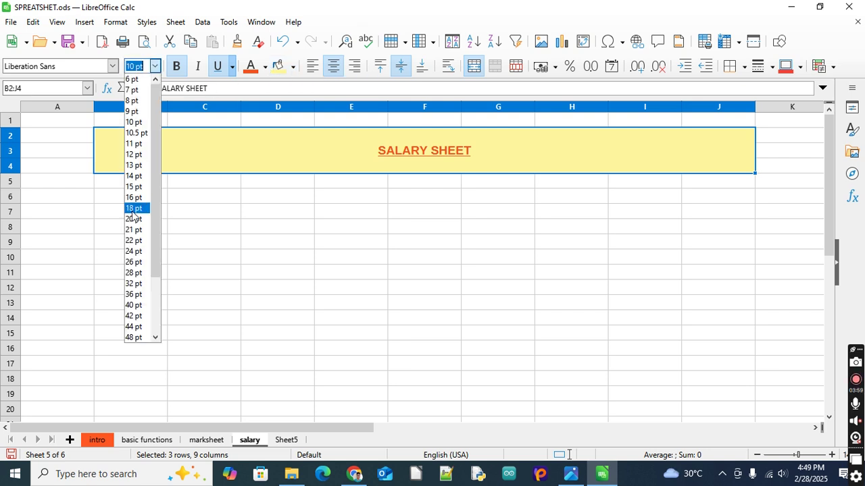
{"action": "left_click", "coordinate": [135, 222]}
{"action": "left_click", "coordinate": [209, 257]}
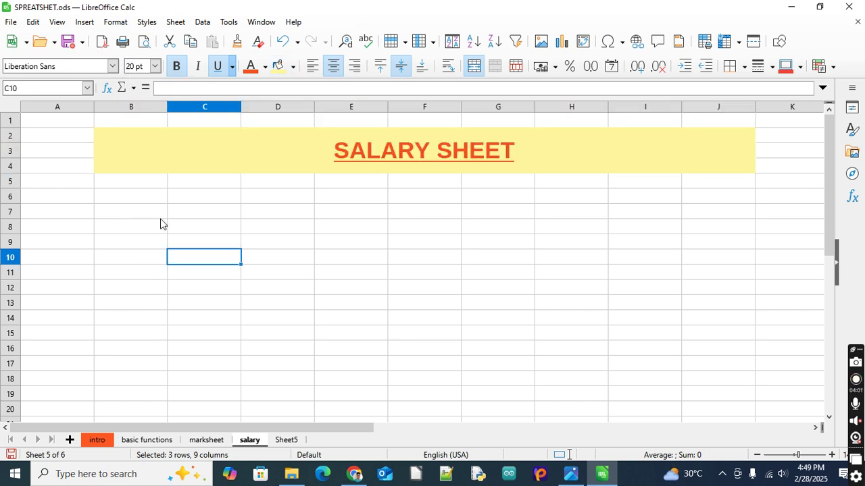
{"action": "left_click", "coordinate": [123, 196]}
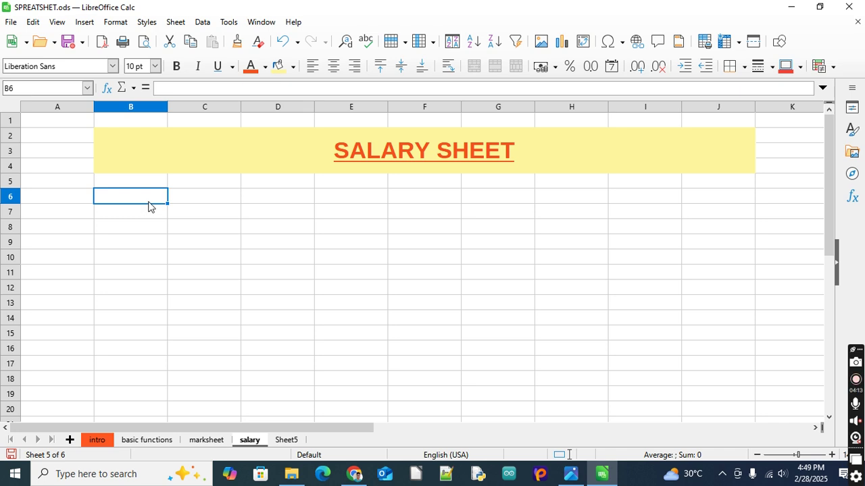
- Enter the headings SNO, NAME and BASIC in B6:D6
{"action": "type", "text": "SNO"}
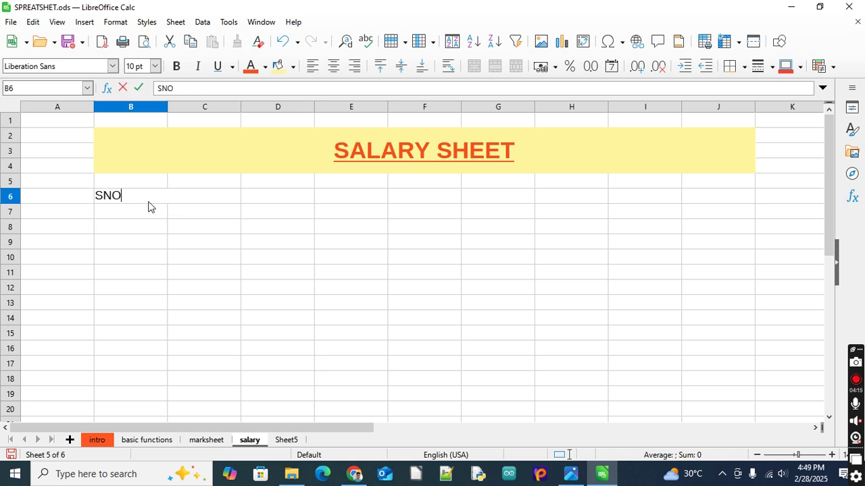
{"action": "key", "text": "Tab"}
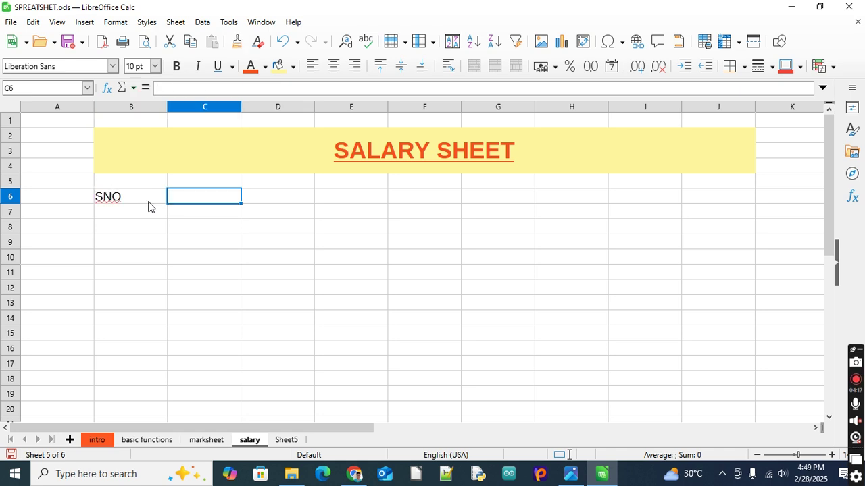
{"action": "type", "text": "NAME"}
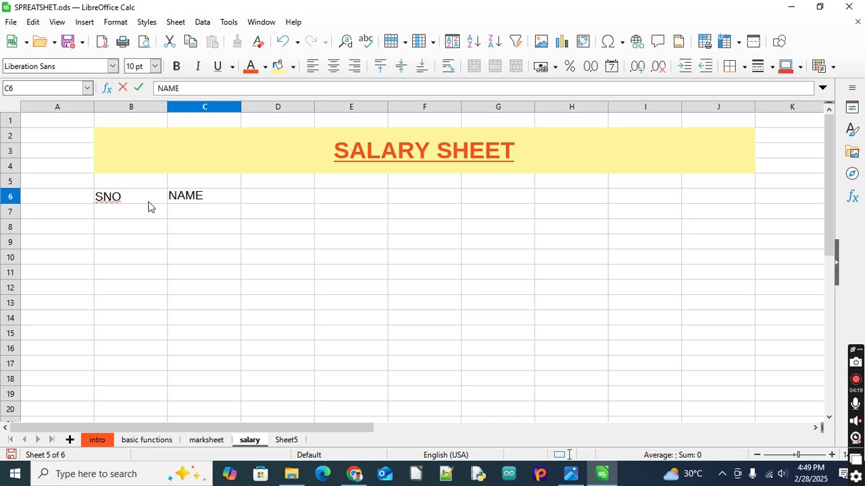
{"action": "key", "text": "Tab"}
{"action": "type", "text": "B"}
{"action": "key", "text": "BackSpace"}
{"action": "type", "text": "A"}
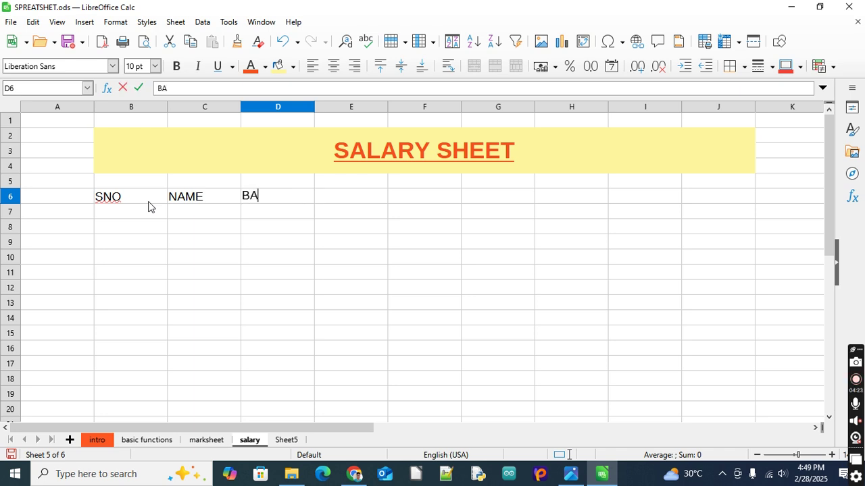
{"action": "type", "text": "SIC"}
{"action": "key", "text": "Tab"}
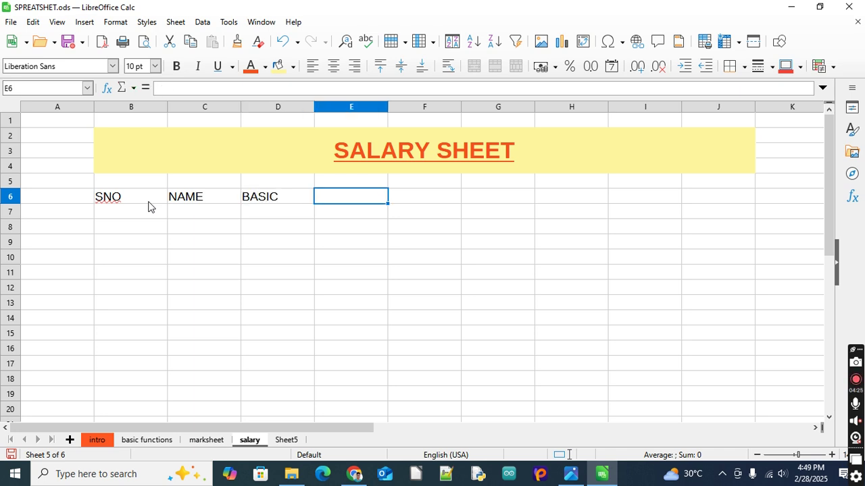
- Enter the headings DA, HRA, TA and GSAL in E6:H6
{"action": "type", "text": "DA"}
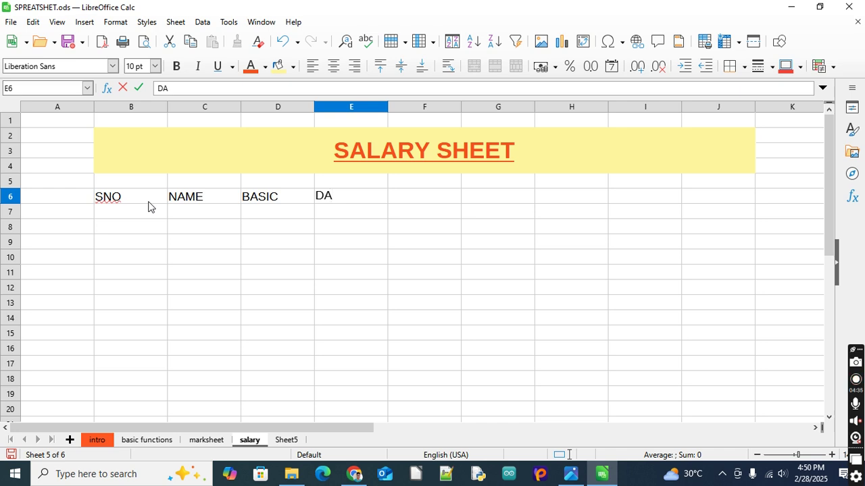
{"action": "key", "text": "Tab"}
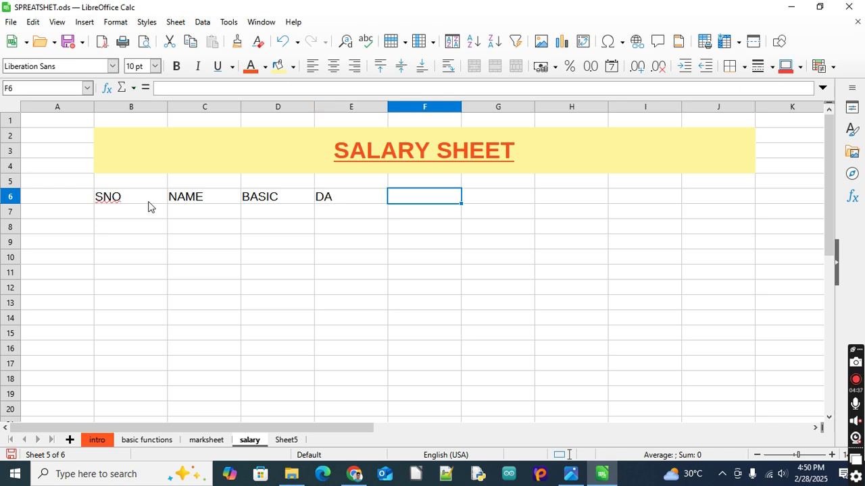
{"action": "type", "text": "HRA"}
{"action": "key", "text": "Tab"}
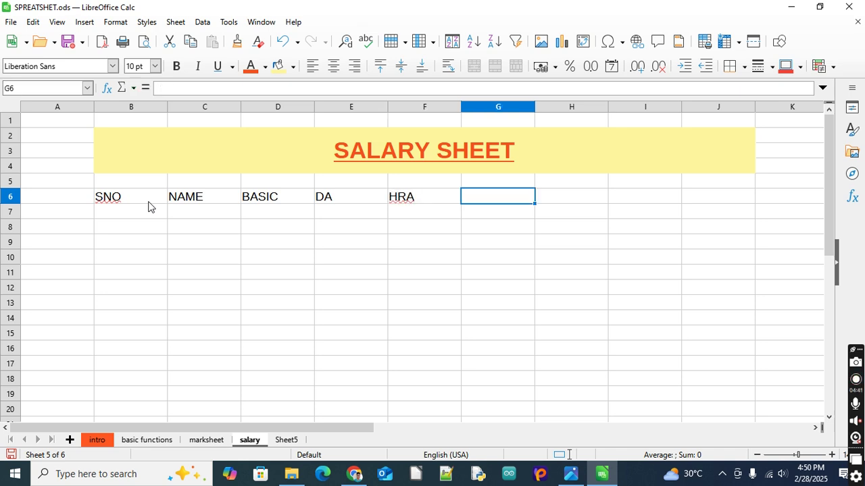
{"action": "type", "text": "TA"}
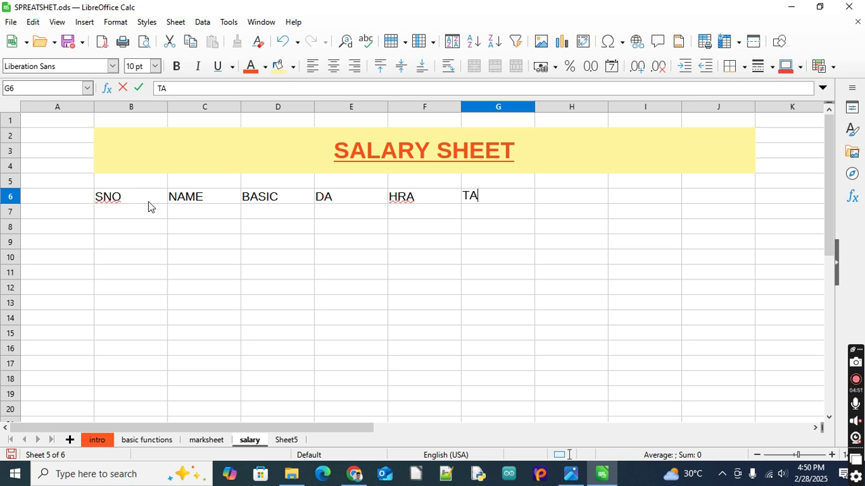
{"action": "key", "text": "Tab"}
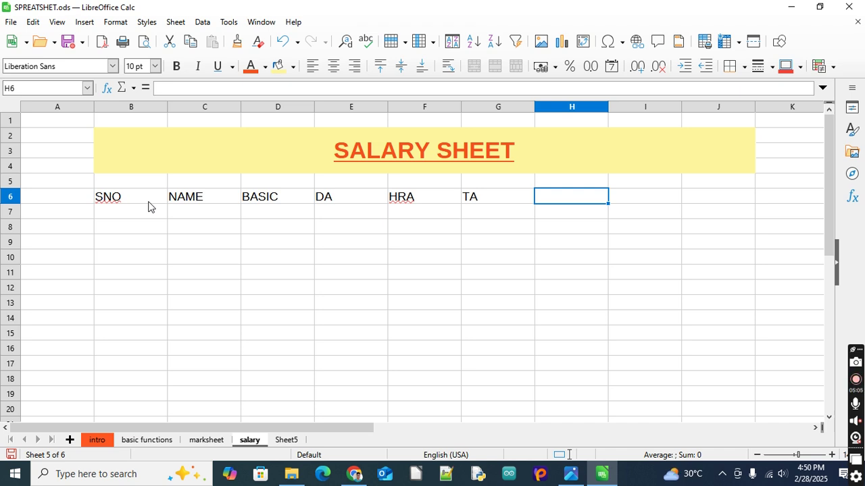
{"action": "type", "text": "D"}
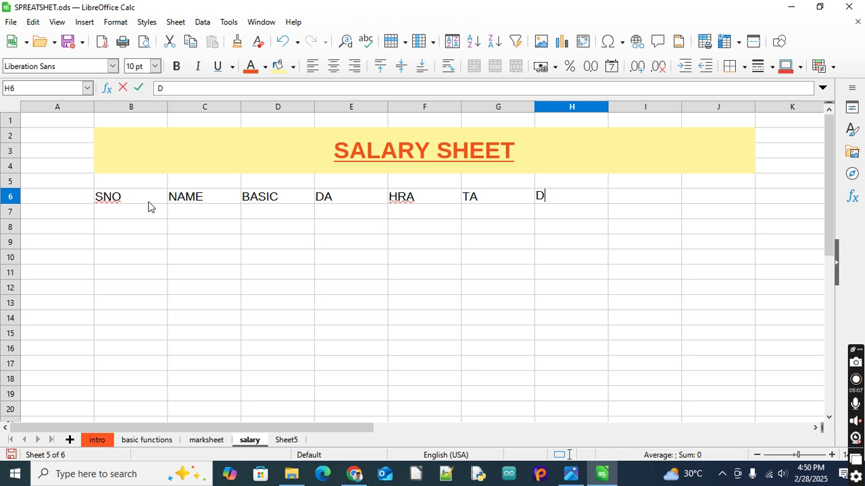
{"action": "key", "text": "BackSpace"}
{"action": "type", "text": "SG"}
{"action": "key", "text": "Right"}
{"action": "type", "text": "AL"}
{"action": "key", "text": "Tab"}
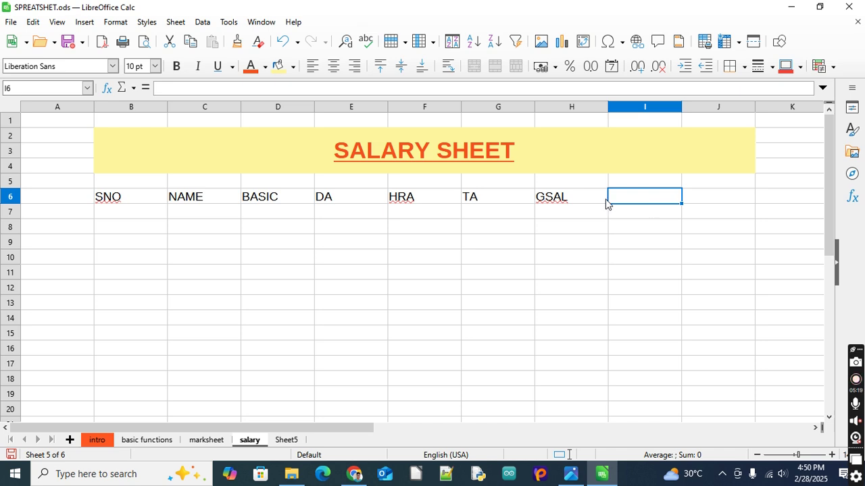
{"action": "left_click", "coordinate": [572, 201]}
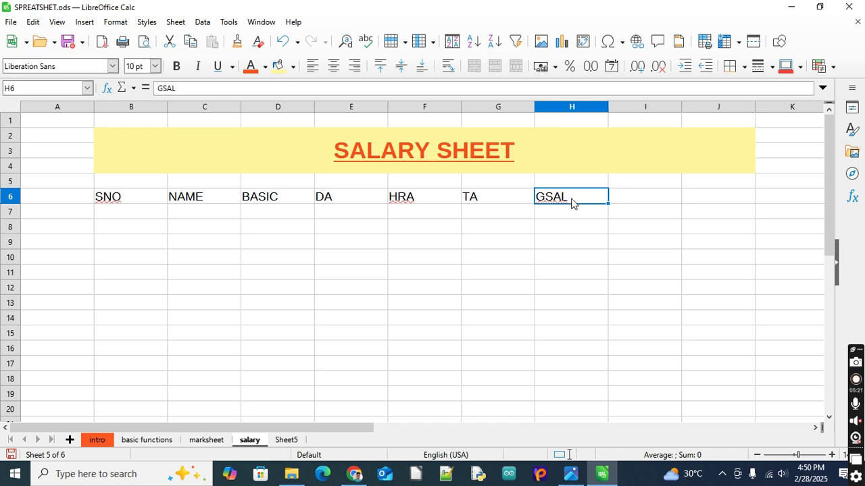
{"action": "left_click", "coordinate": [638, 204]}
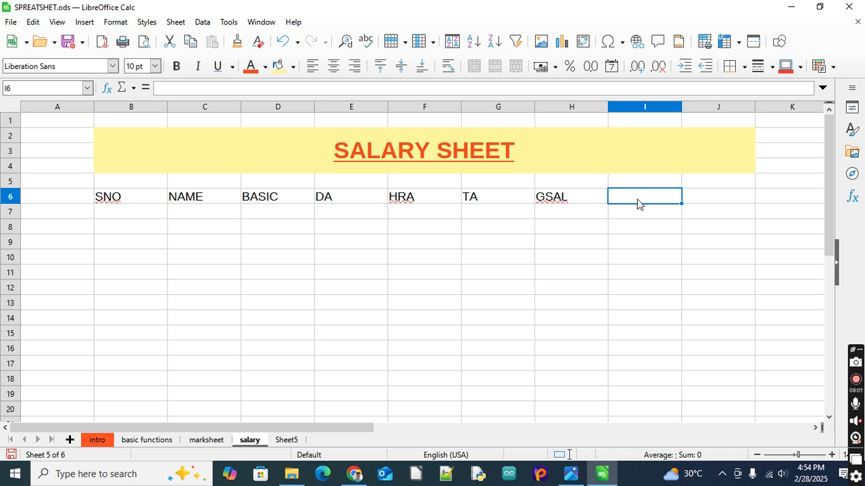
- Add the heading EPF in I6 and NET in J6
{"action": "type", "text": "EPF"}
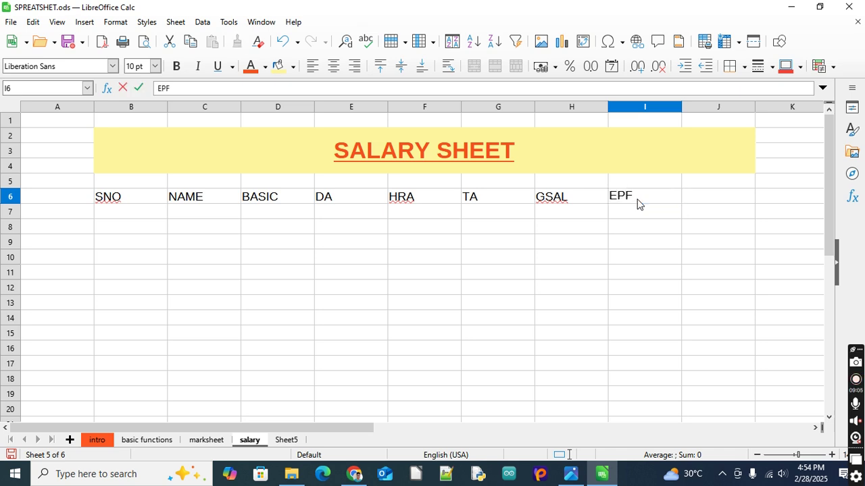
{"action": "key", "text": "Tab"}
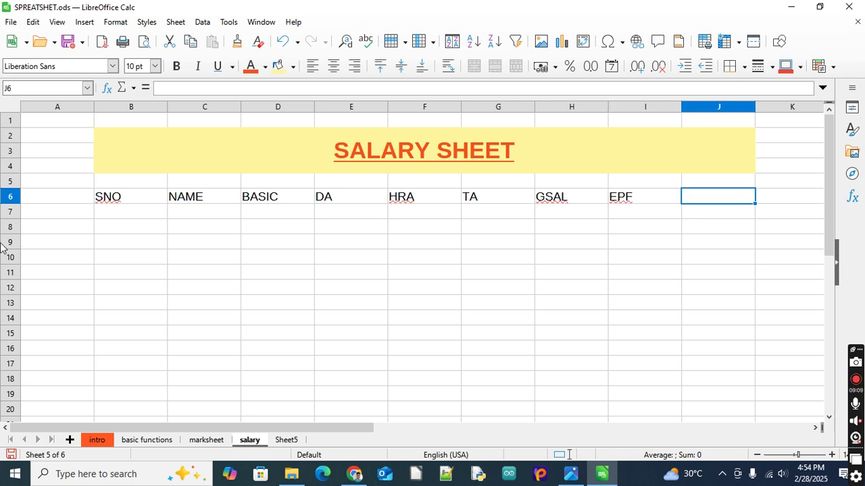
{"action": "left_click", "coordinate": [547, 205]}
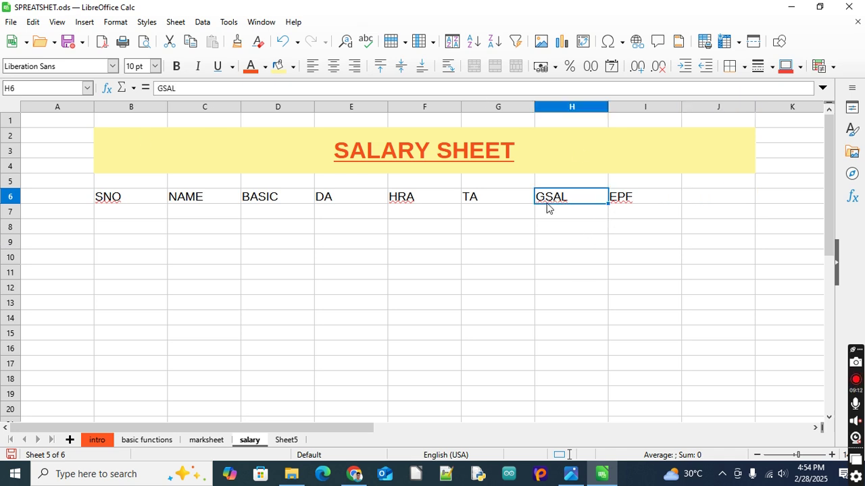
{"action": "left_click", "coordinate": [660, 197]}
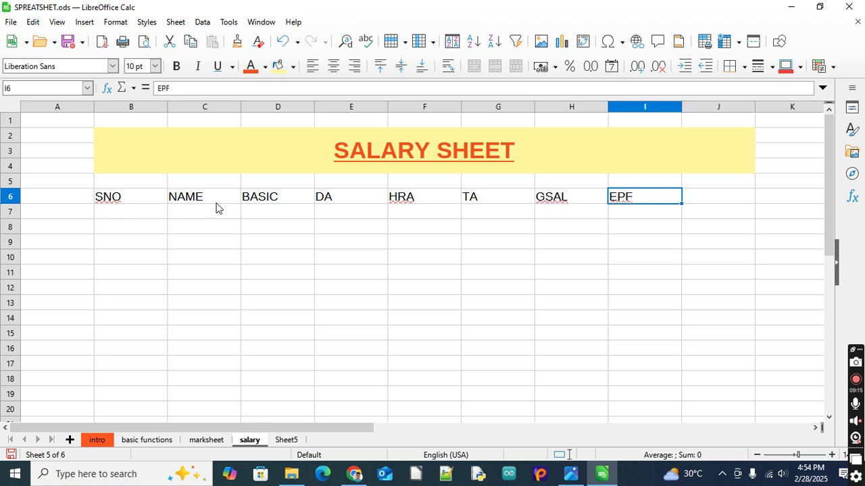
{"action": "left_click", "coordinate": [286, 197]}
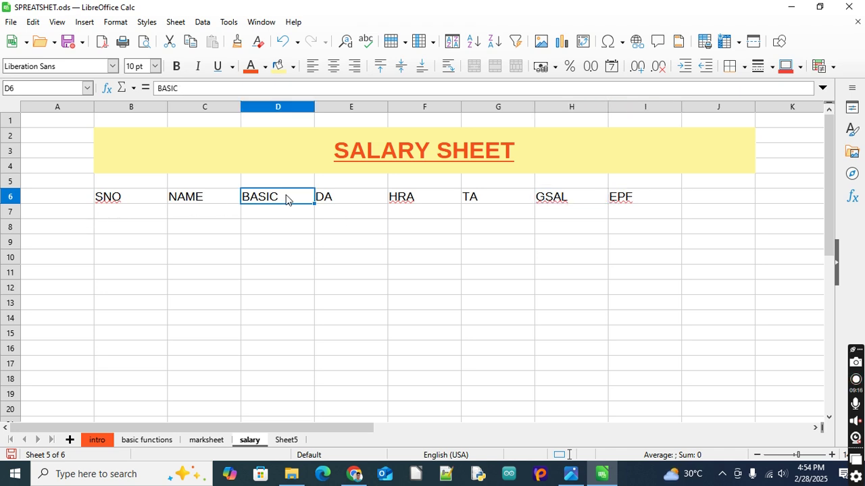
{"action": "left_click", "coordinate": [720, 199]}
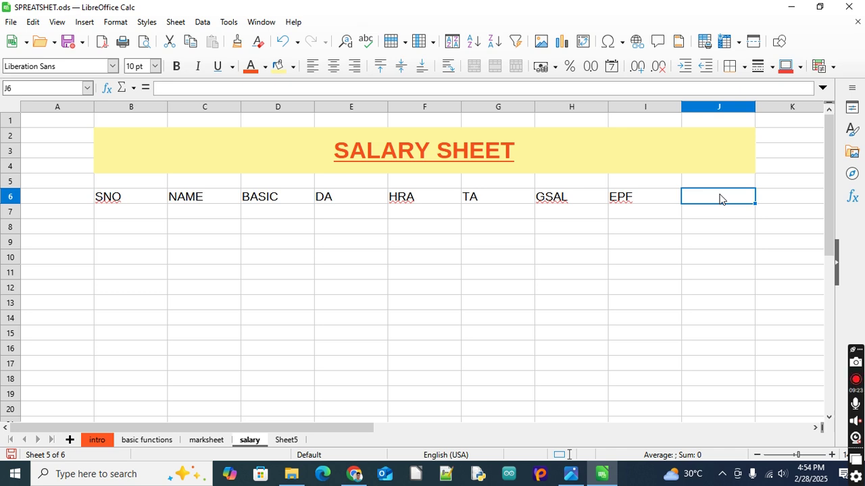
{"action": "type", "text": "NET"}
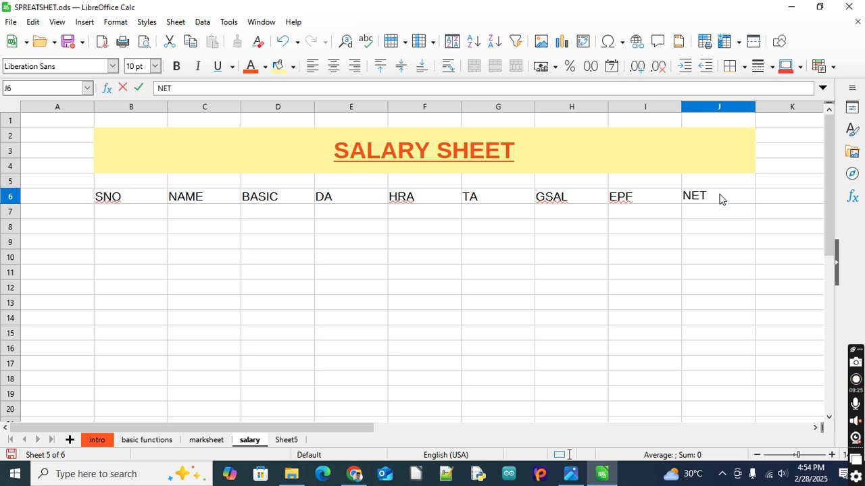
- Check the new EPF and NET headings beside GSAL
{"action": "left_click", "coordinate": [652, 208]}
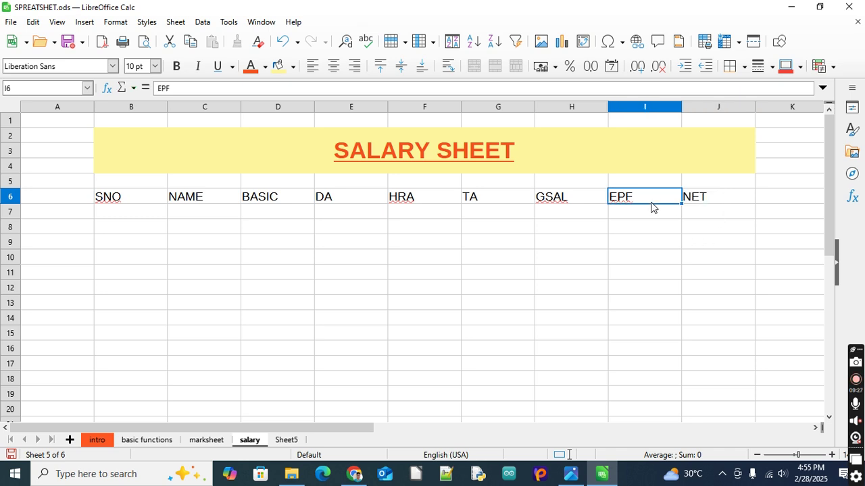
{"action": "left_click", "coordinate": [719, 198]}
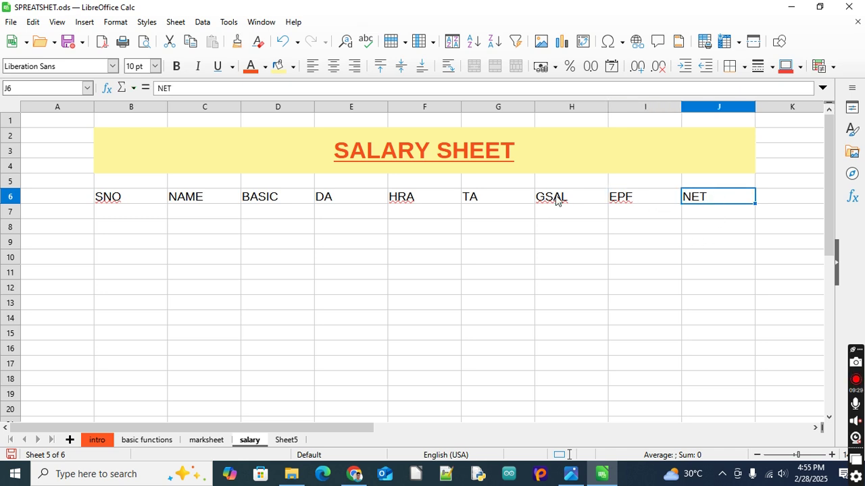
{"action": "key", "text": "Left"}
{"action": "key", "text": "Left"}
{"action": "key", "text": "Right"}
{"action": "key", "text": "Right"}
{"action": "left_click", "coordinate": [639, 206]}
{"action": "left_click", "coordinate": [567, 202]}
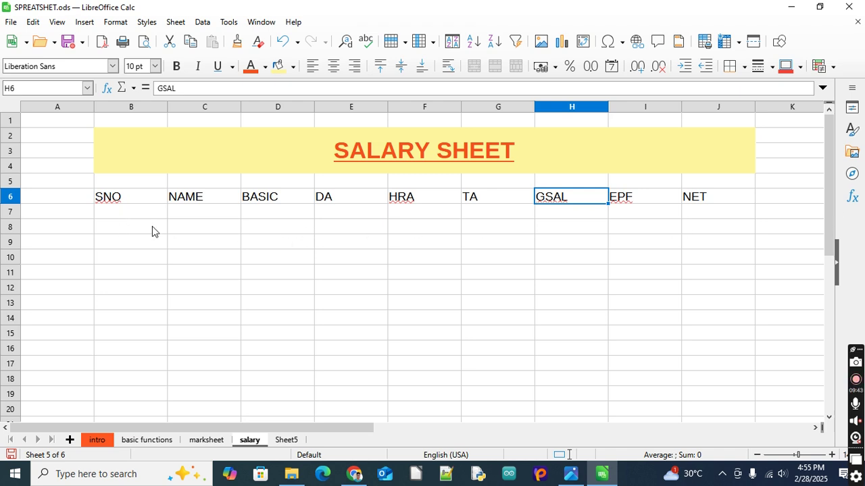
{"action": "left_click", "coordinate": [131, 218]}
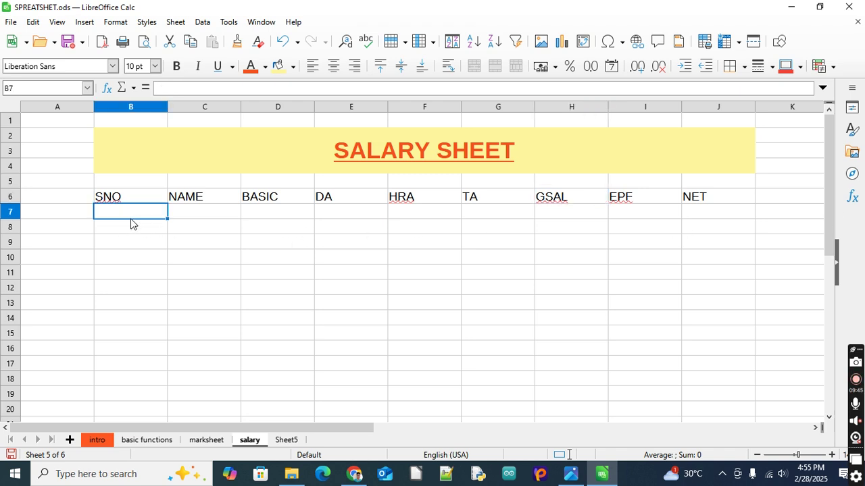
- Enter serial number 1 in B7 and fill it down to 3 in B9
{"action": "type", "text": "12"}
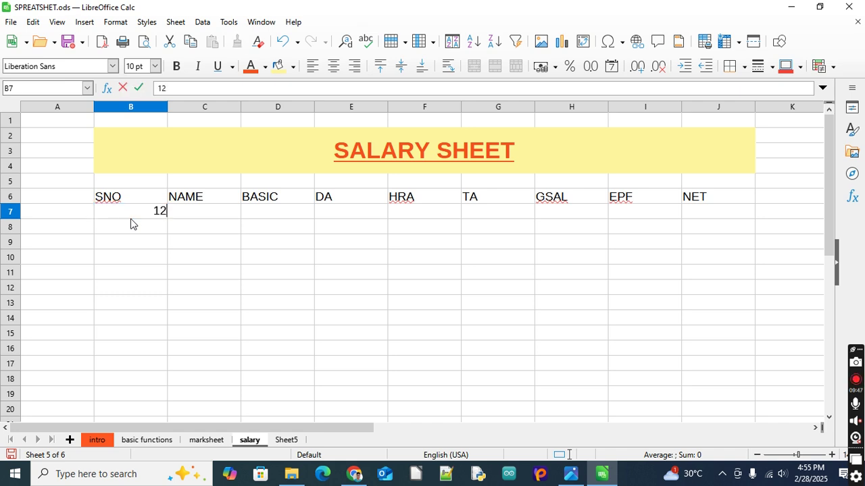
{"action": "key", "text": "BackSpace"}
{"action": "key", "text": "Return"}
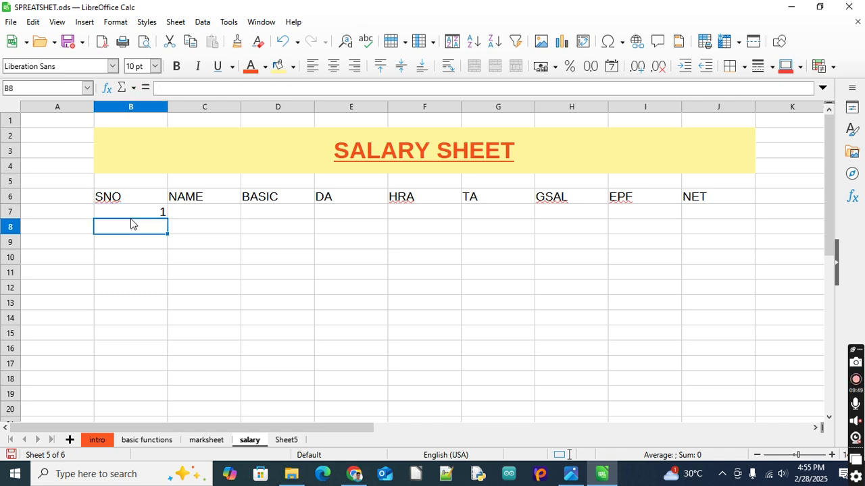
{"action": "key", "text": "Up"}
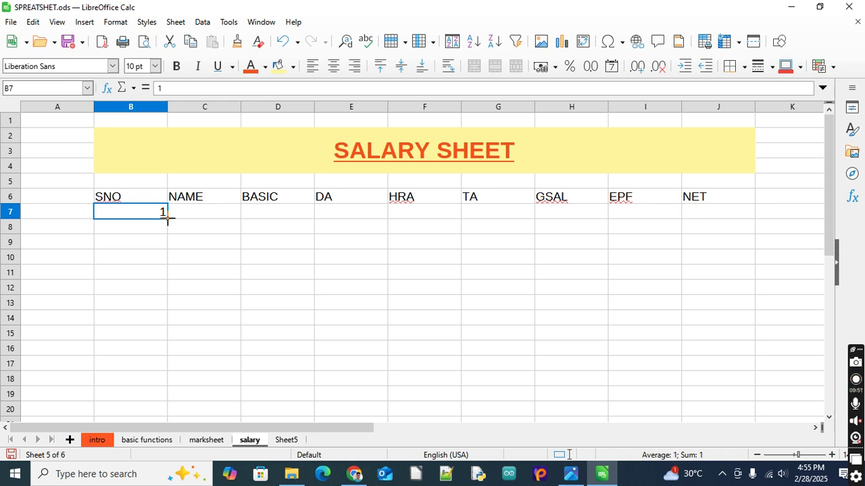
{"action": "left_click_drag", "start_coordinate": [168, 216], "coordinate": [169, 246]}
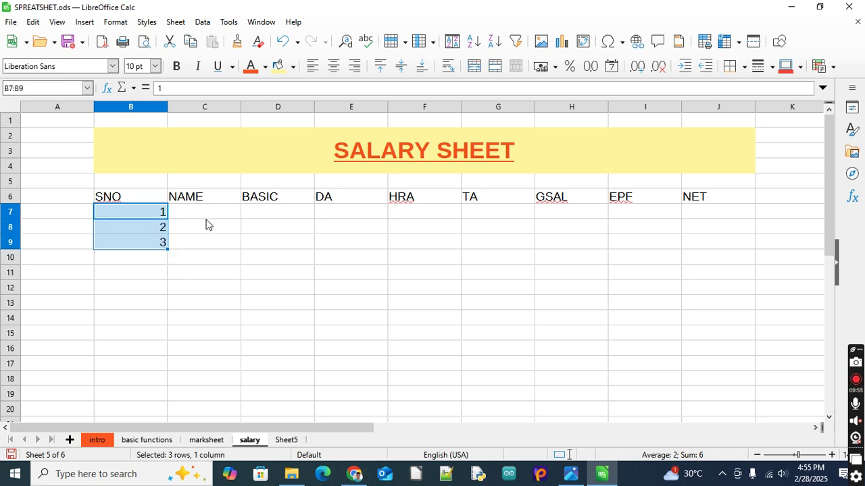
- Enter the three employees' names in C7, C8 and C9
{"action": "left_click", "coordinate": [207, 215]}
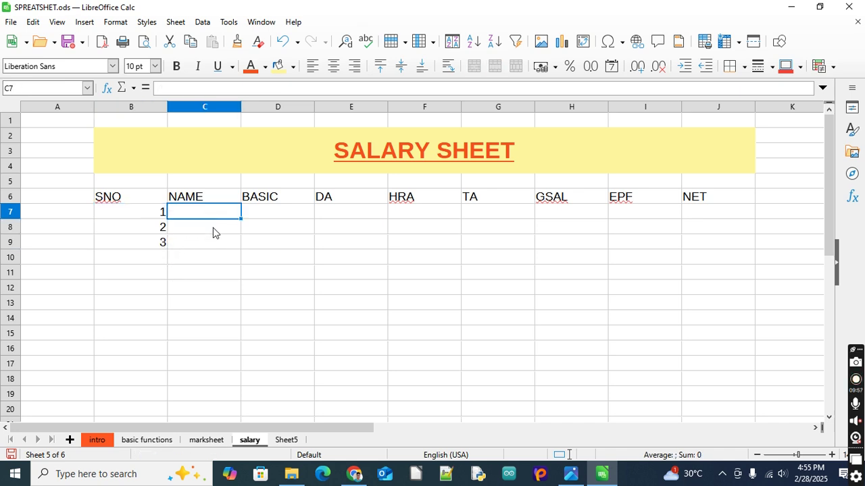
{"action": "type", "text": "ANU"}
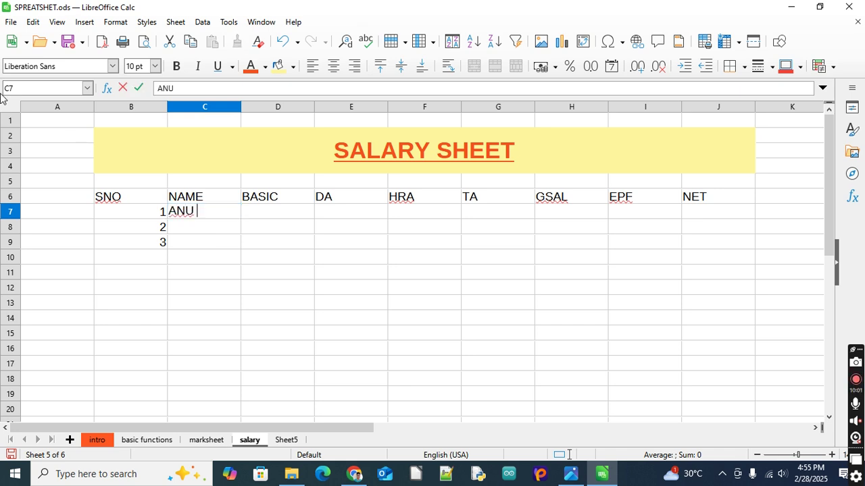
{"action": "type", "text": " KUMAR"}
{"action": "key", "text": "Return"}
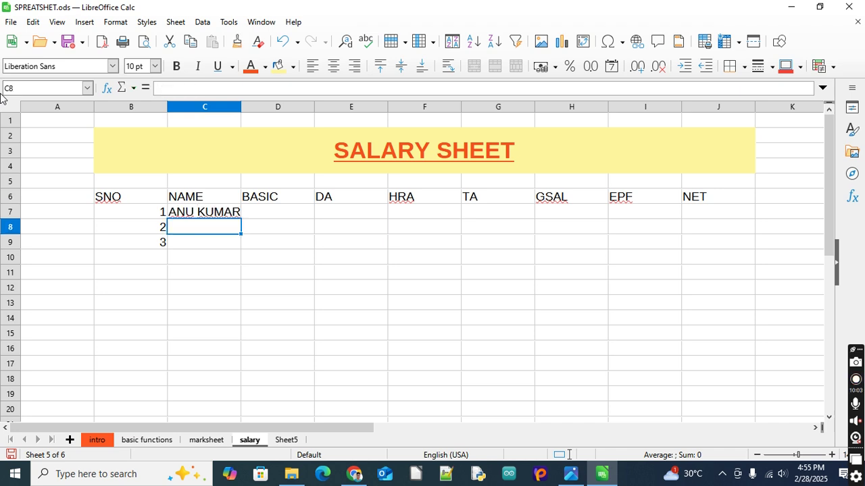
{"action": "type", "text": "R"}
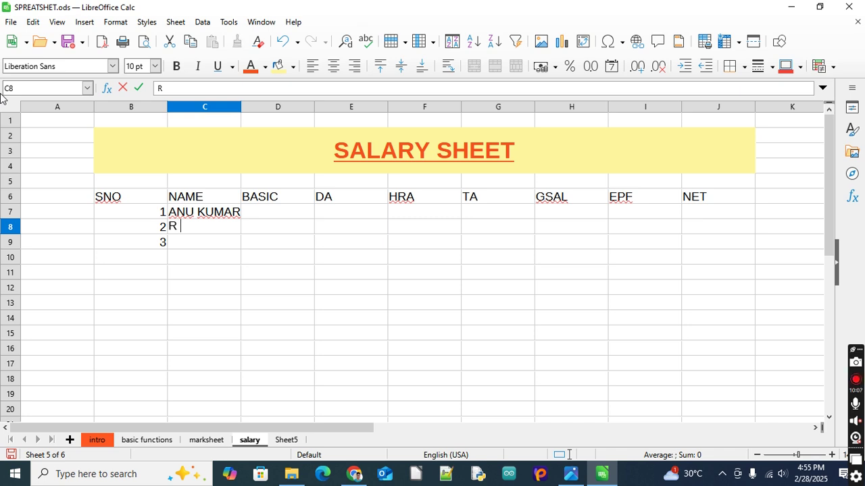
{"action": "type", "text": " K"}
{"action": "key", "text": "Return"}
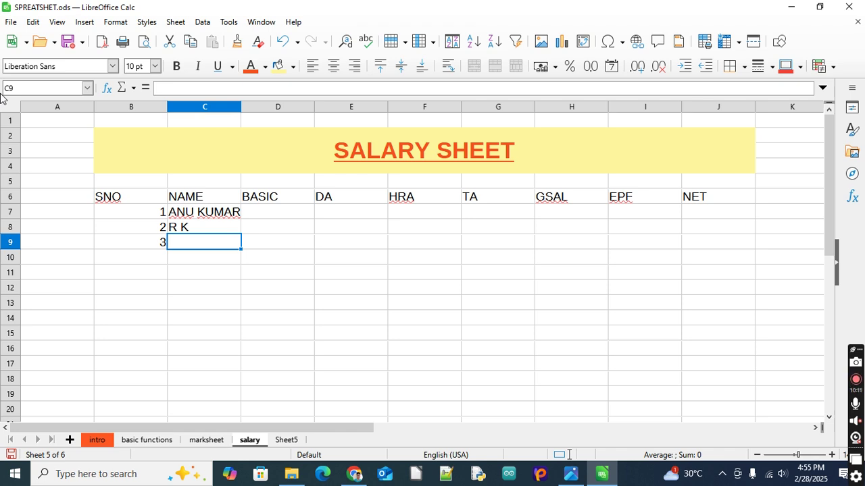
{"action": "type", "text": "S "}
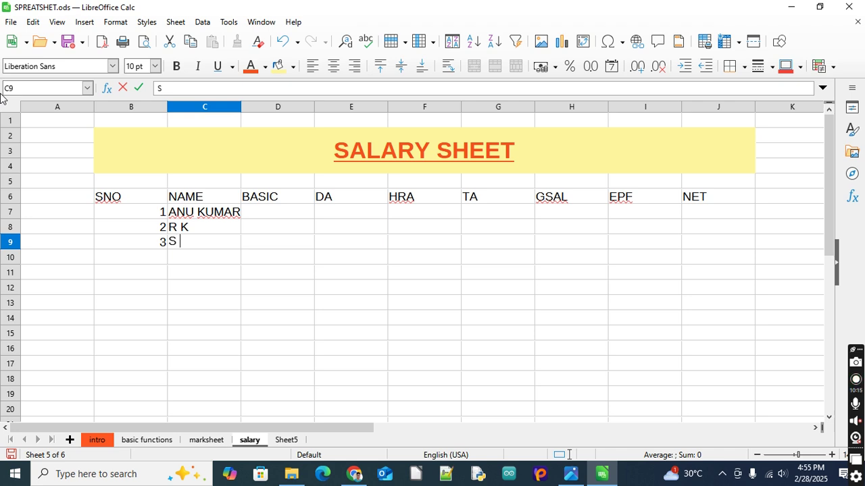
{"action": "type", "text": "SHANKAR"}
{"action": "key", "text": "Return"}
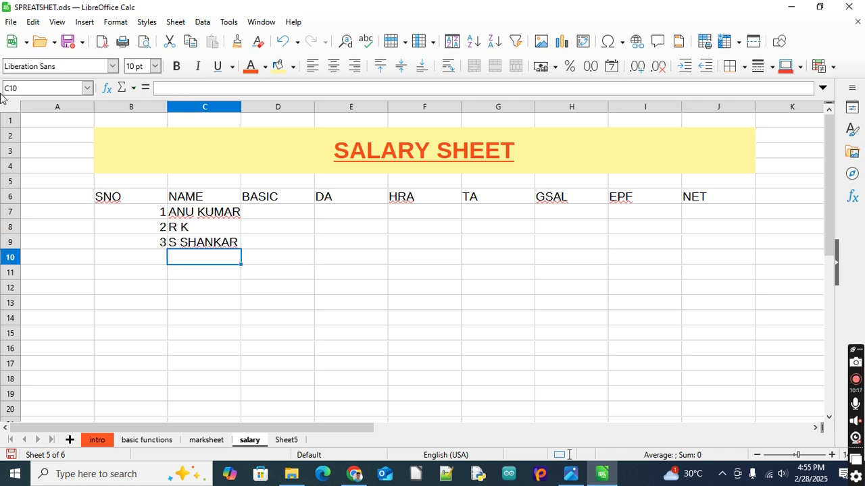
{"action": "left_click", "coordinate": [302, 211]}
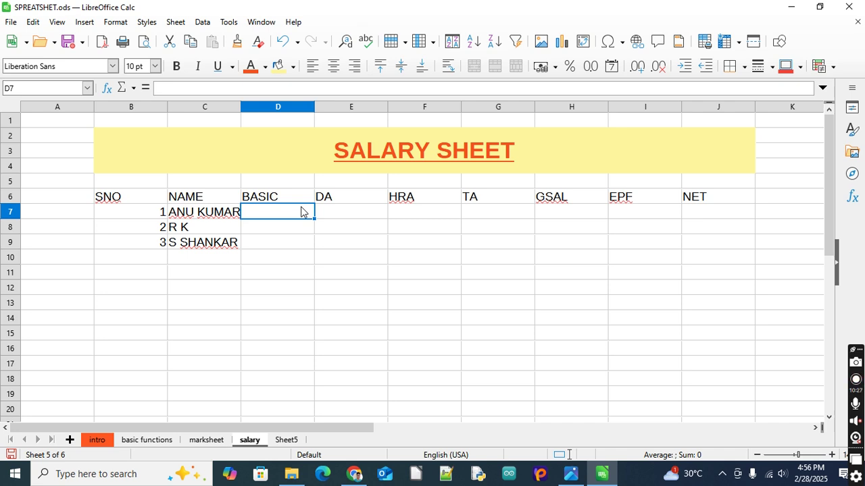
- Enter basic pay of 20000, 25000 and 30000 in D7:D9
{"action": "type", "text": "20"}
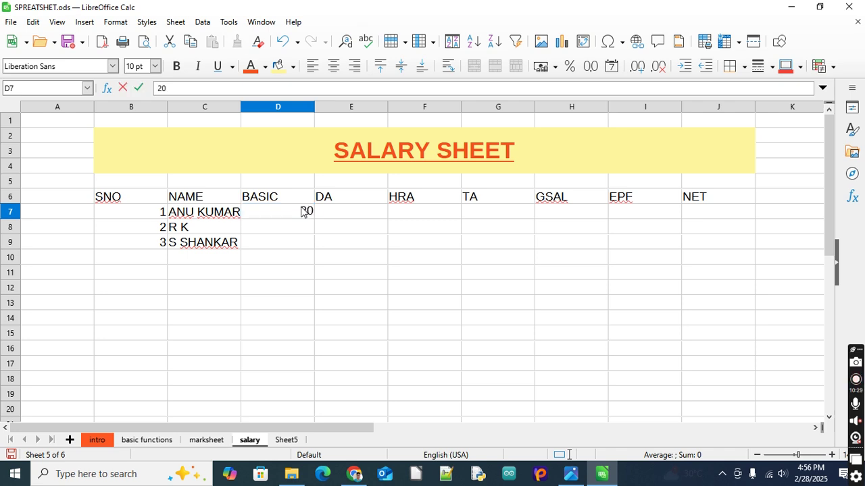
{"action": "type", "text": "00"}
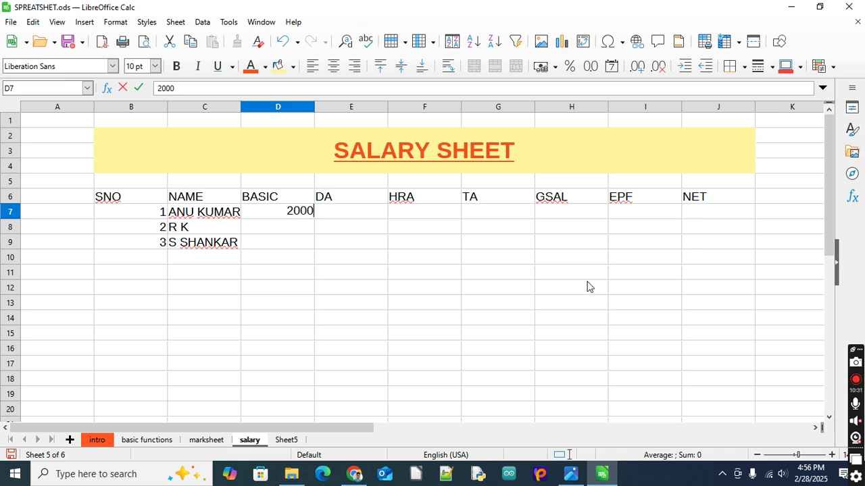
{"action": "type", "text": "0"}
{"action": "key", "text": "Return"}
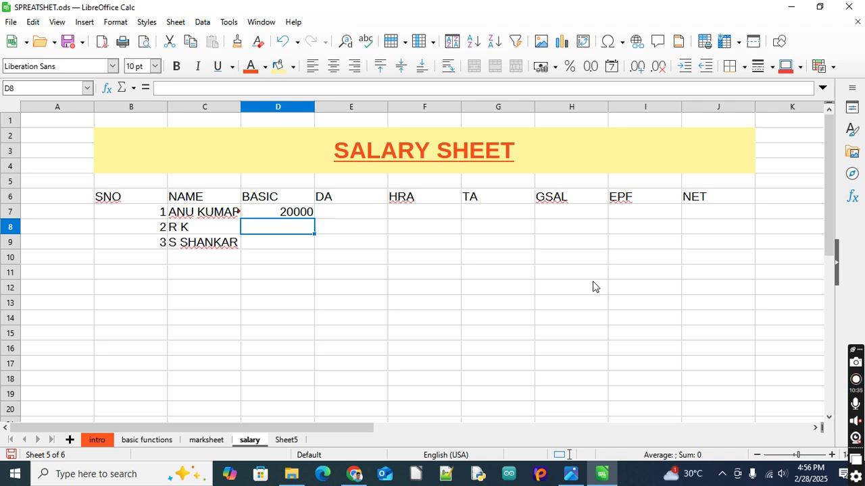
{"action": "type", "text": "25000"}
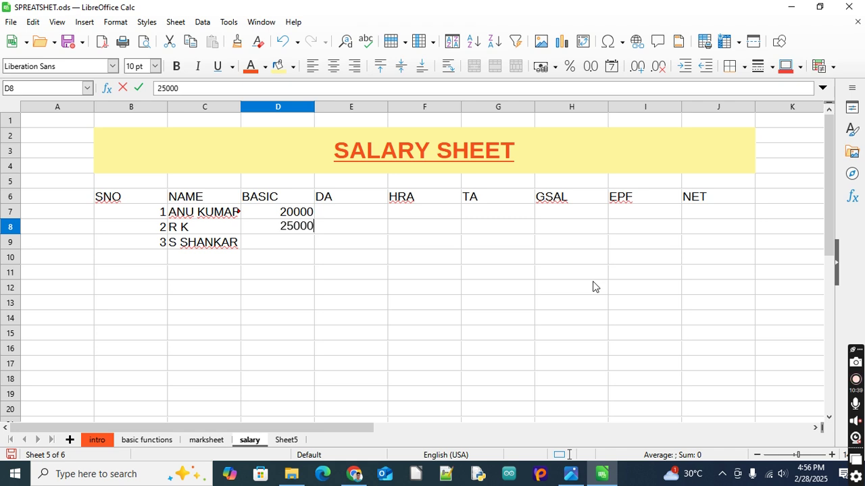
{"action": "key", "text": "Return"}
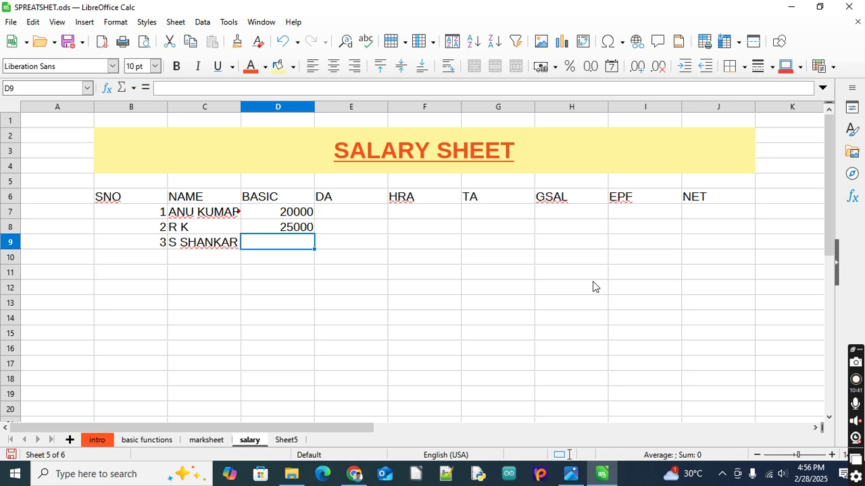
{"action": "type", "text": "30000"}
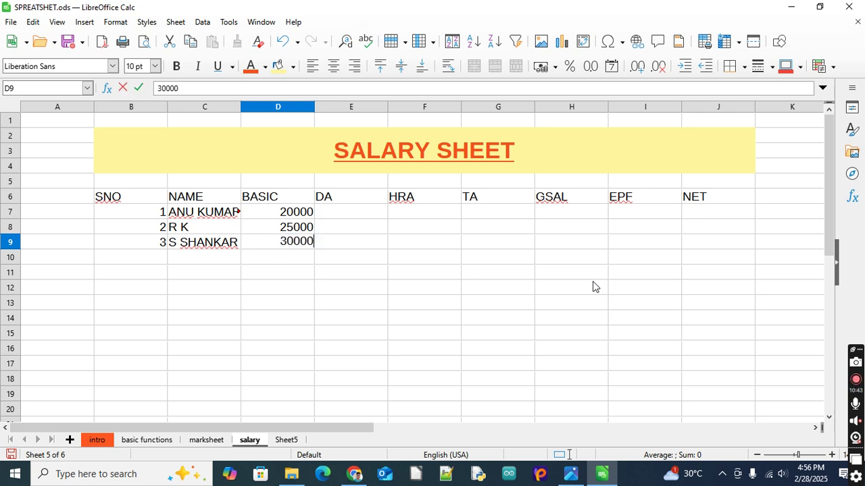
{"action": "key", "text": "Return"}
{"action": "key", "text": "Return"}
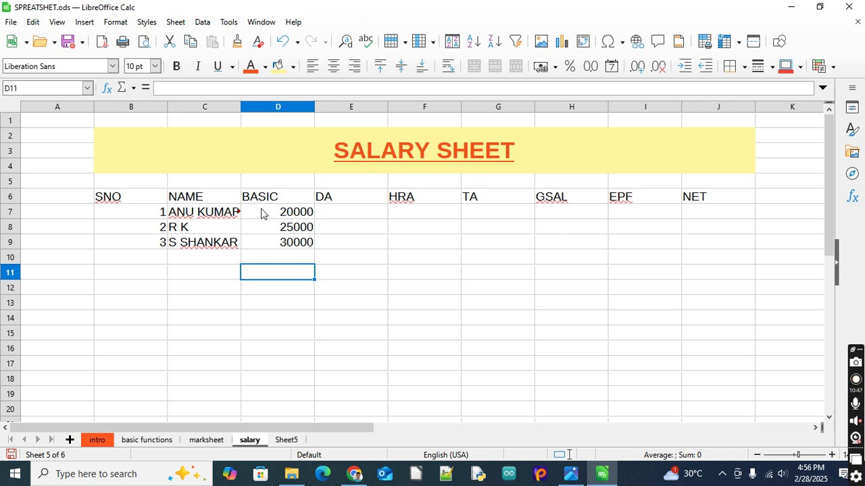
{"action": "left_click", "coordinate": [347, 215]}
{"action": "left_click", "coordinate": [362, 184]}
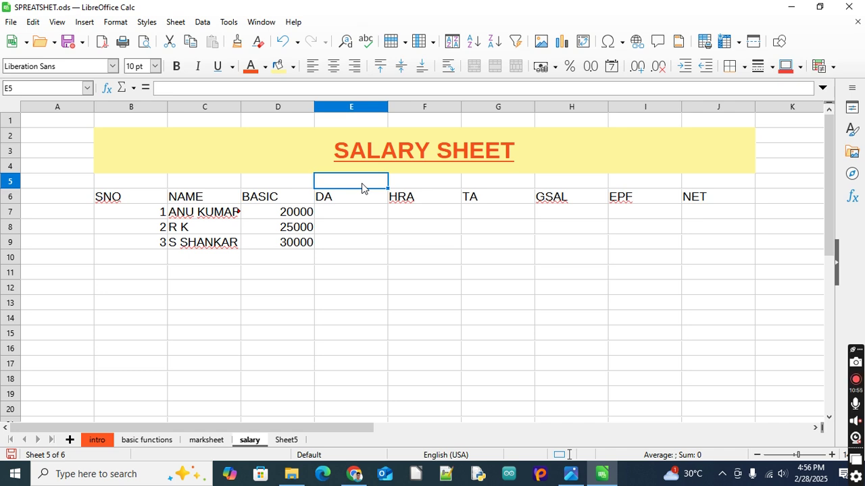
- Put an 11% DA rate in E5, formatted with no decimal places
{"action": "type", "text": "1"}
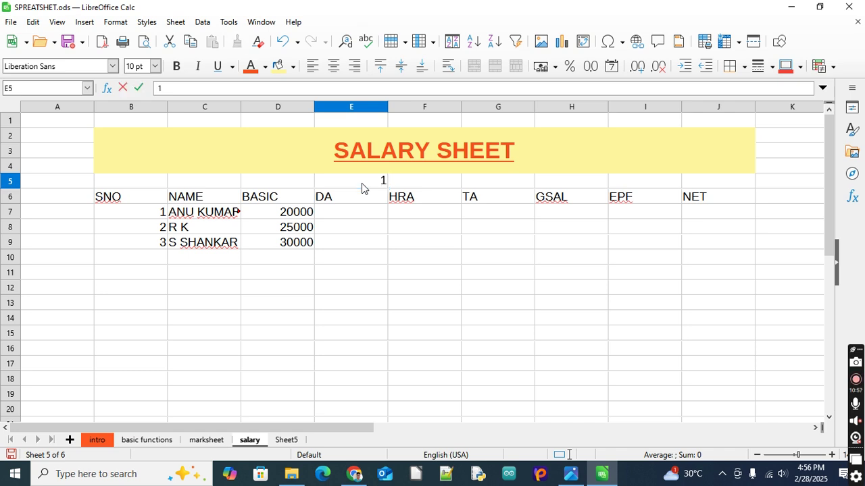
{"action": "type", "text": "1%"}
{"action": "left_click", "coordinate": [363, 213]}
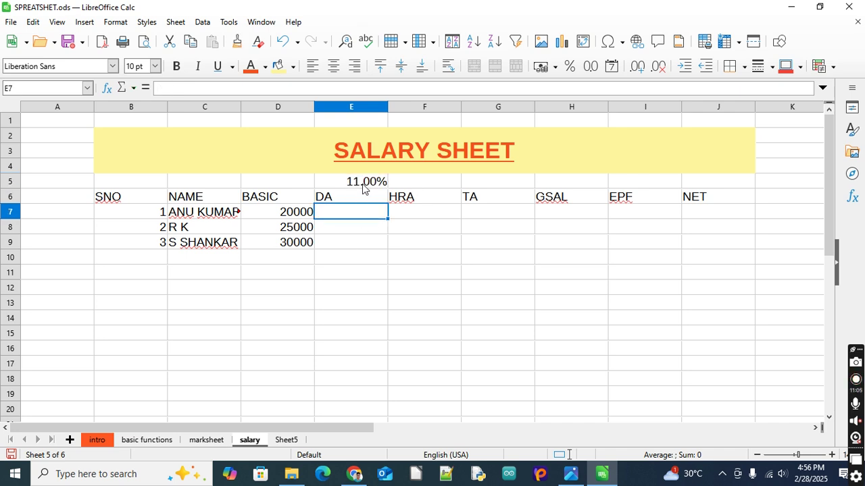
{"action": "left_click", "coordinate": [363, 188]}
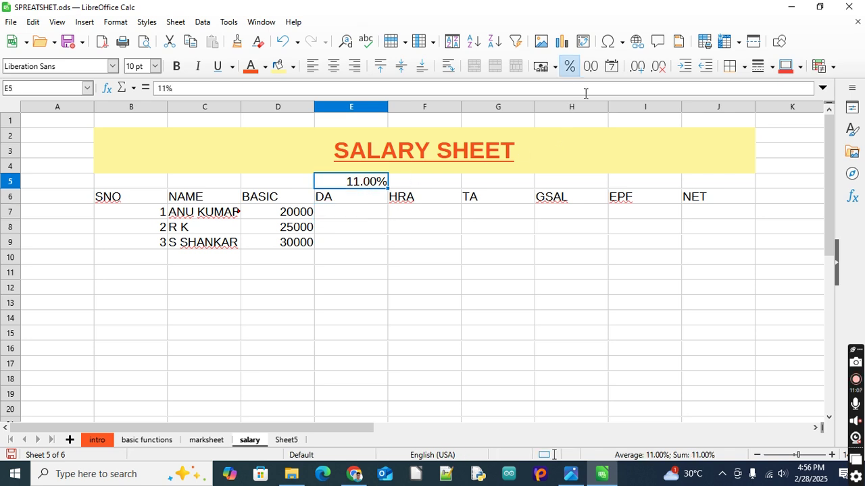
{"action": "left_click", "coordinate": [657, 68]}
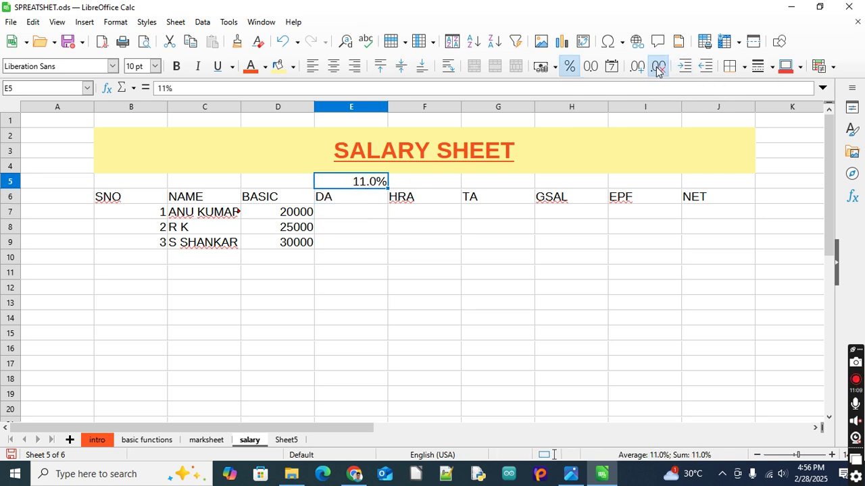
{"action": "left_click", "coordinate": [657, 68]}
{"action": "left_click", "coordinate": [336, 214]}
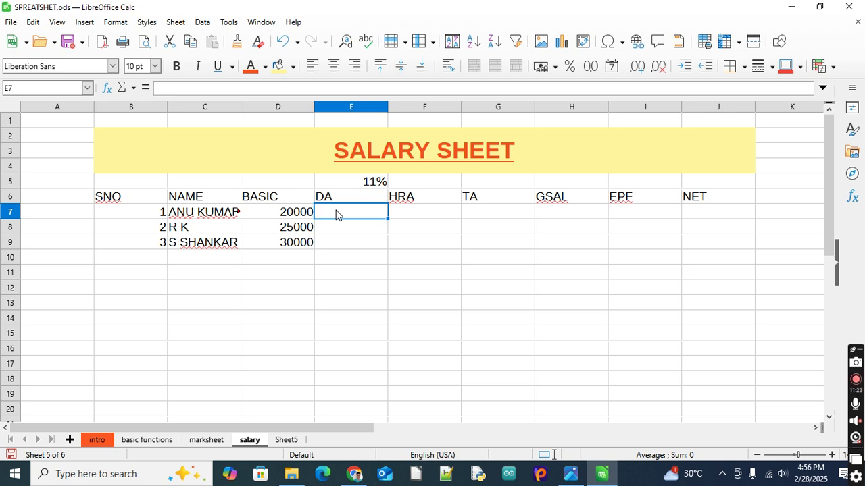
- Enter =D7*$E$5 in E7 and fill it down to E9, giving 2200, 2750 and 3300
{"action": "type", "text": "="}
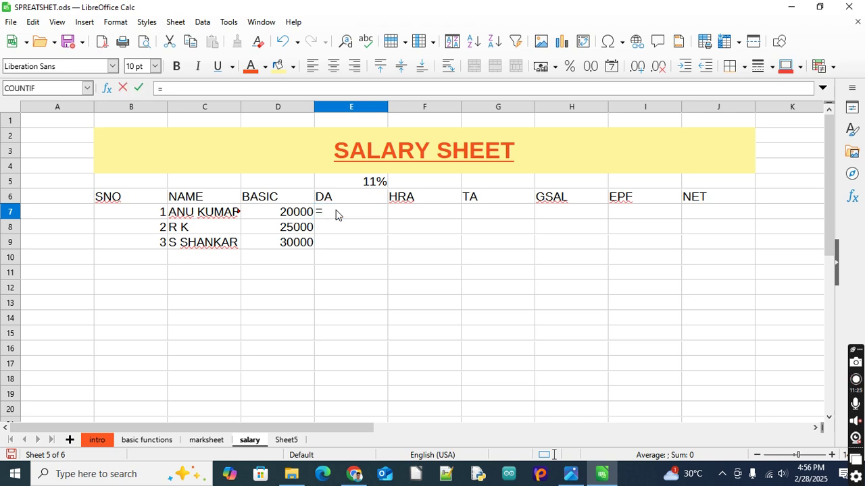
{"action": "left_click", "coordinate": [263, 214]}
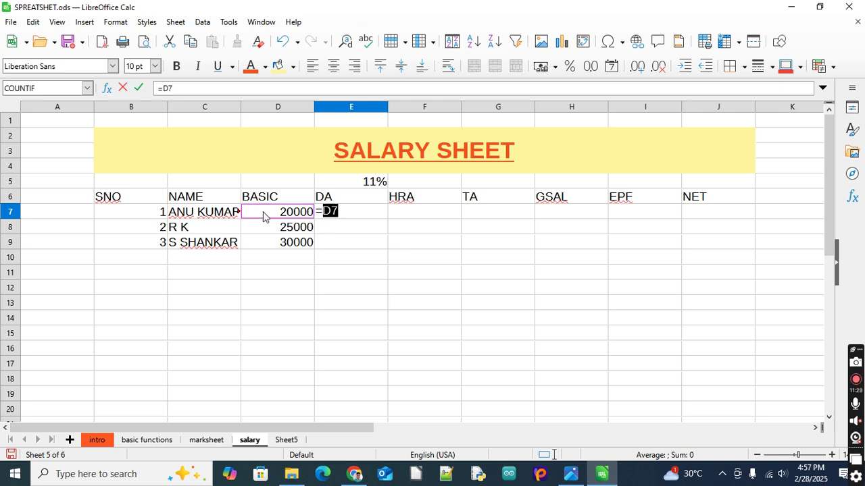
{"action": "type", "text": "*"}
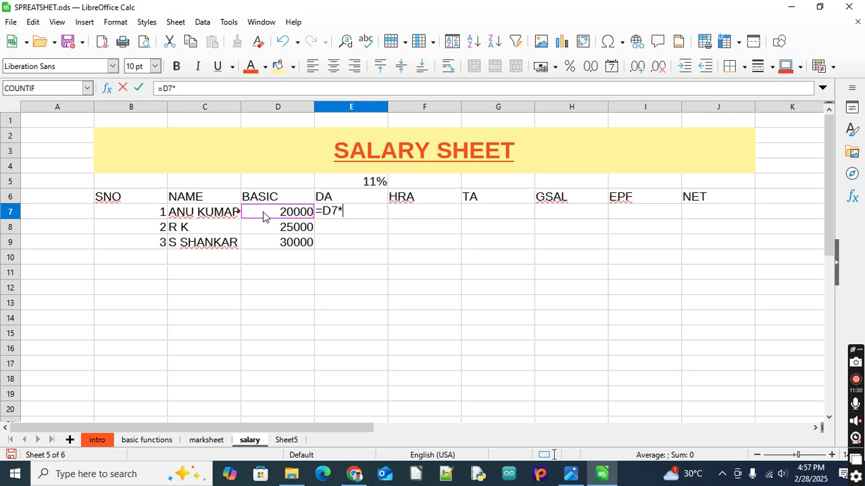
{"action": "left_click", "coordinate": [365, 184]}
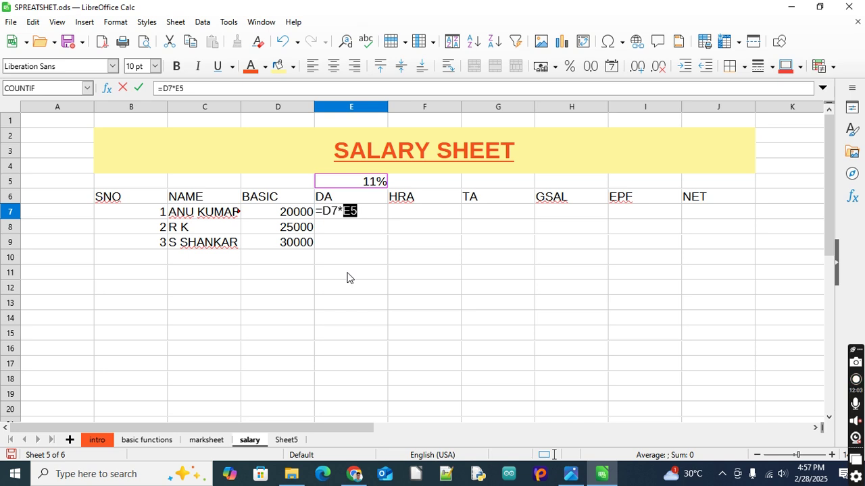
{"action": "key", "text": "F4"}
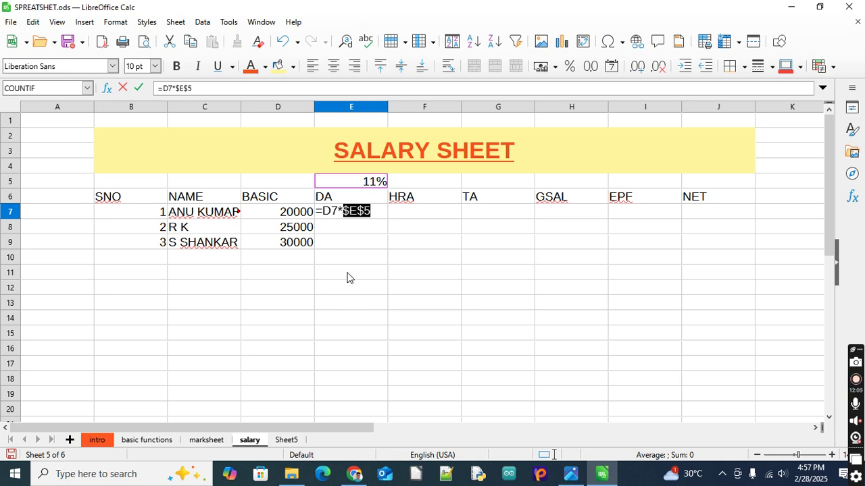
{"action": "key", "text": "Return"}
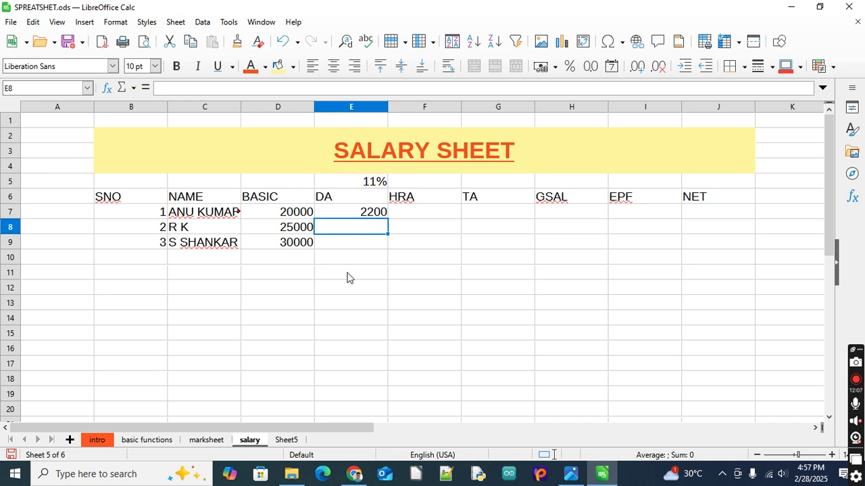
{"action": "left_click", "coordinate": [347, 212]}
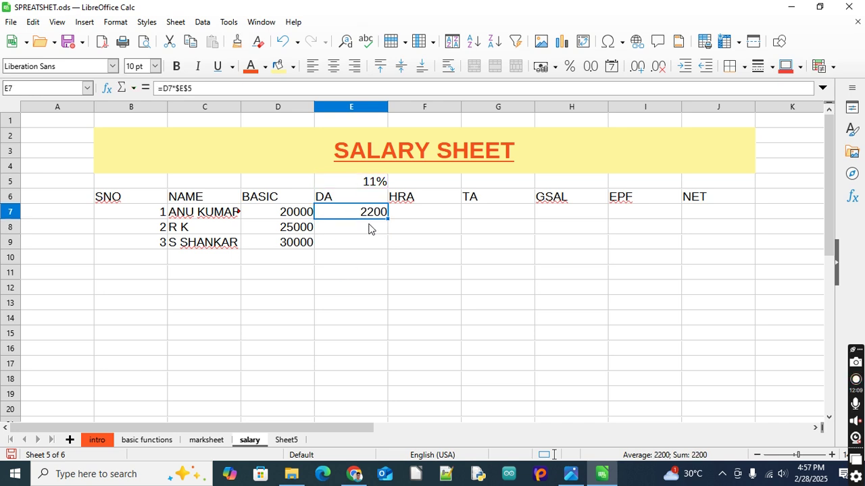
{"action": "double_click", "coordinate": [388, 220]}
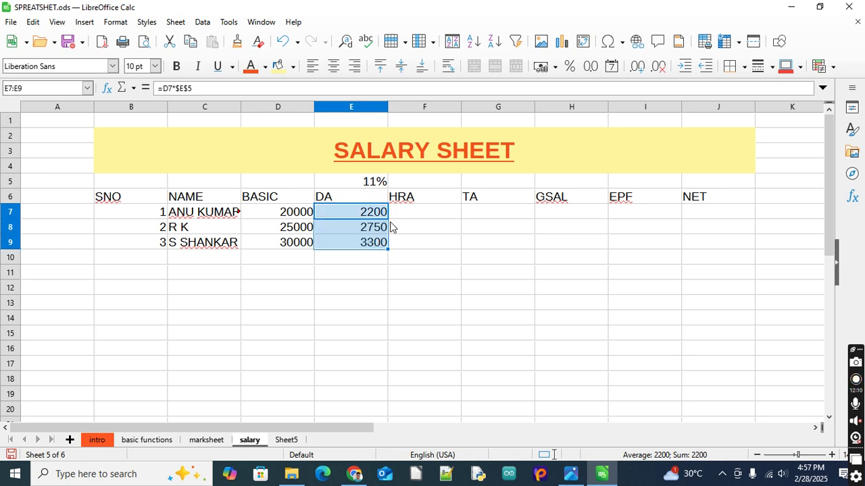
{"action": "left_click", "coordinate": [427, 216]}
- Put a 12% HRA rate in F5, shown without decimals and indented right
{"action": "left_click", "coordinate": [439, 184]}
{"action": "type", "text": "12"}
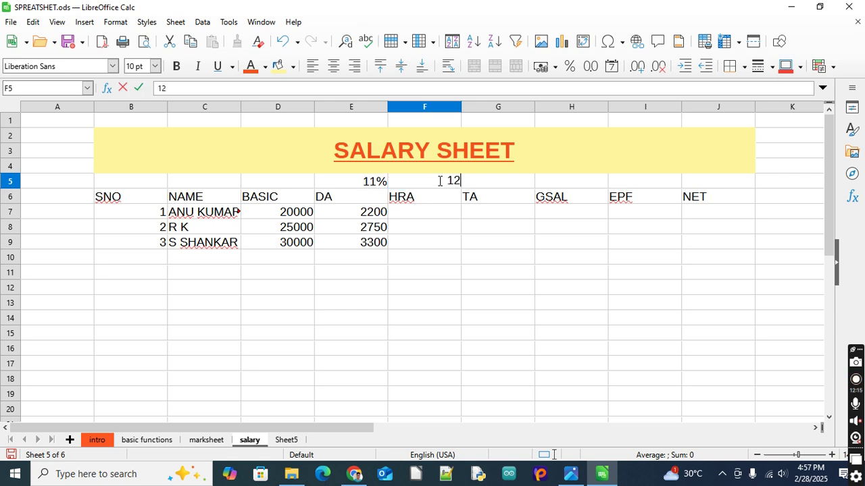
{"action": "type", "text": ".00%"}
{"action": "key", "text": "Return"}
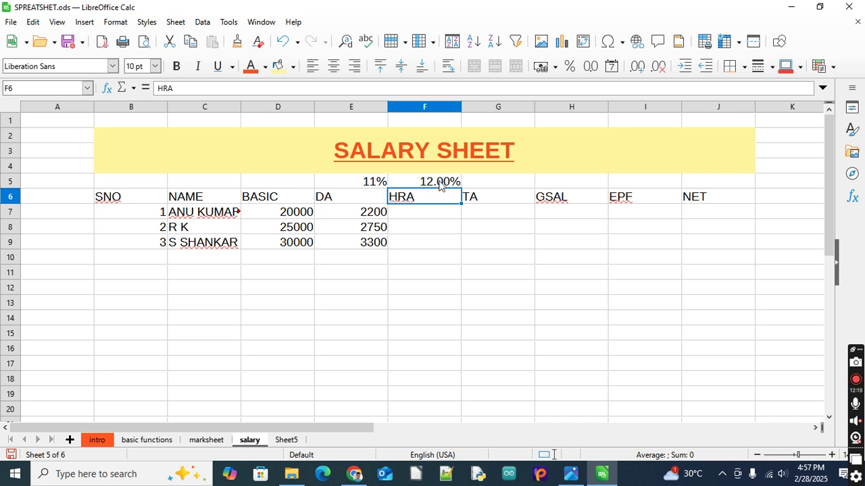
{"action": "left_click", "coordinate": [439, 183]}
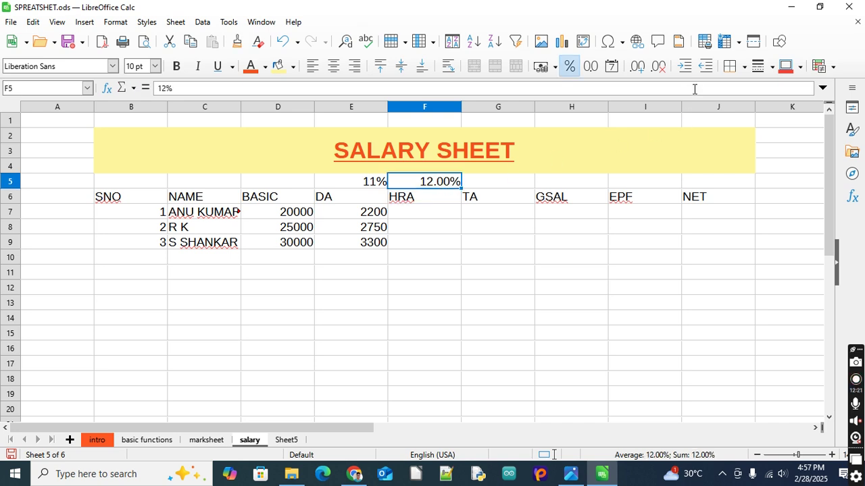
{"action": "left_click", "coordinate": [677, 68]}
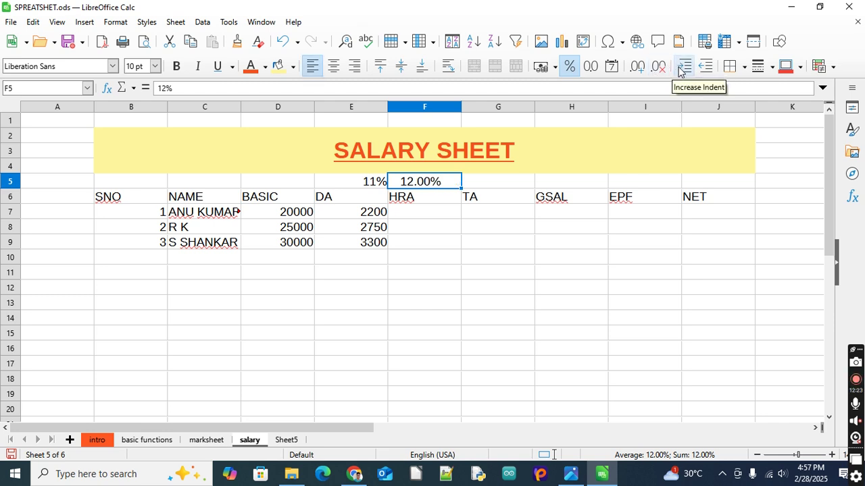
{"action": "left_click", "coordinate": [705, 67]}
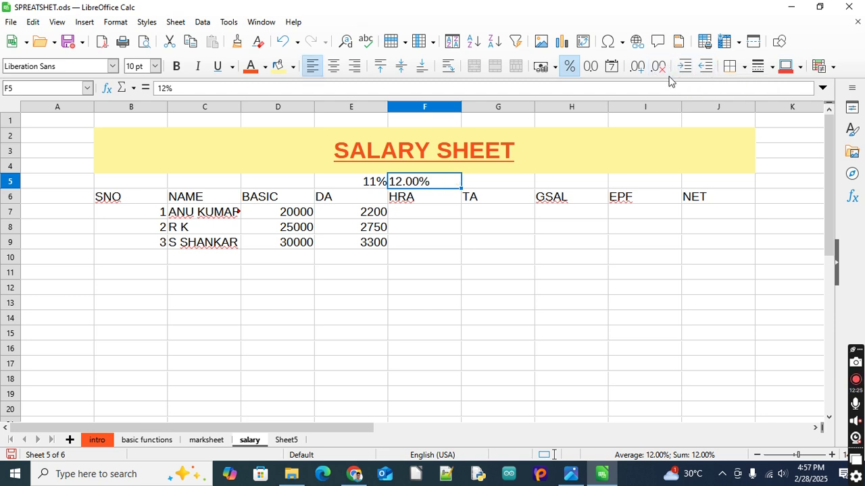
{"action": "left_click", "coordinate": [681, 69]}
{"action": "left_click", "coordinate": [681, 69]}
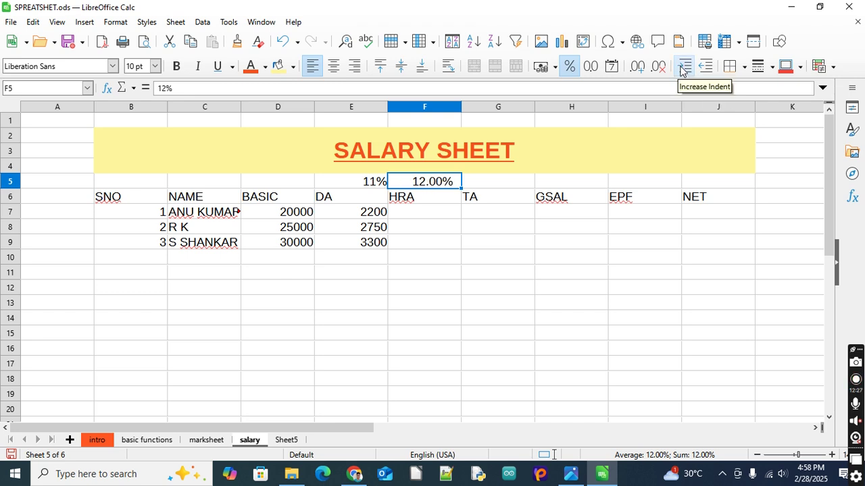
{"action": "left_click", "coordinate": [666, 69]}
{"action": "left_click", "coordinate": [668, 69]}
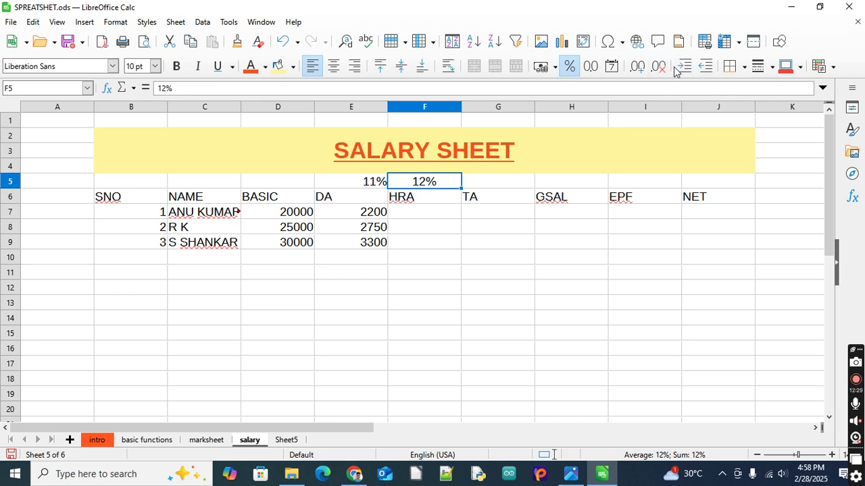
{"action": "left_click", "coordinate": [678, 69]}
{"action": "left_click", "coordinate": [678, 69]}
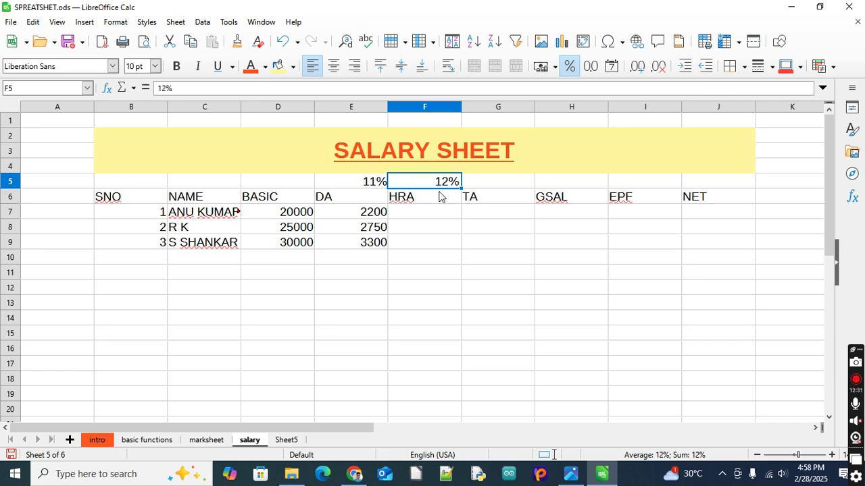
{"action": "left_click", "coordinate": [425, 215]}
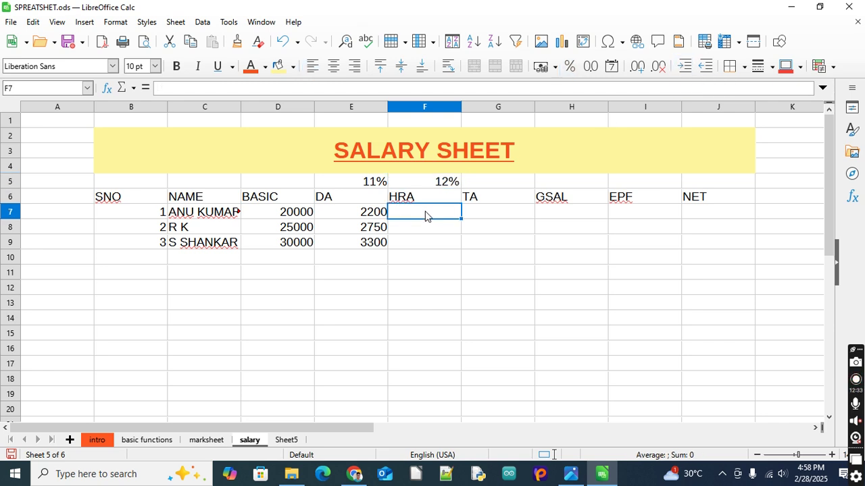
- Enter =D7*$F$5 in F7 and copy it down to F9, giving 2400, 3000 and 3600
{"action": "type", "text": "="}
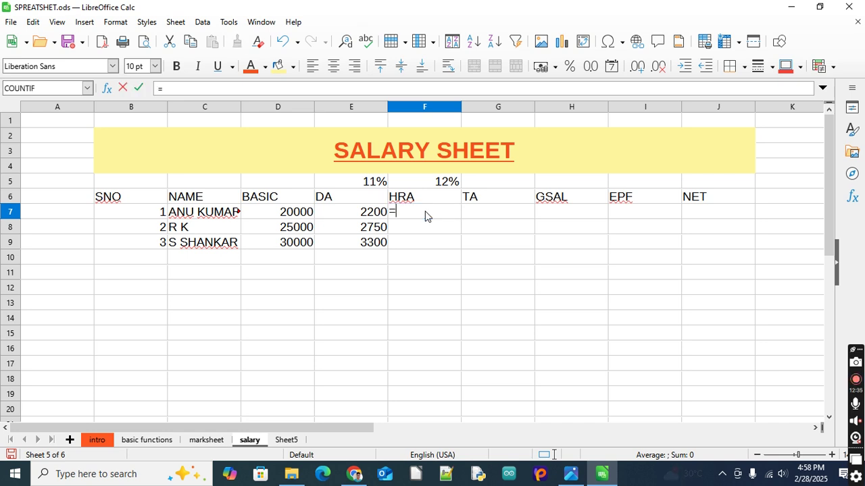
{"action": "left_click", "coordinate": [268, 213]}
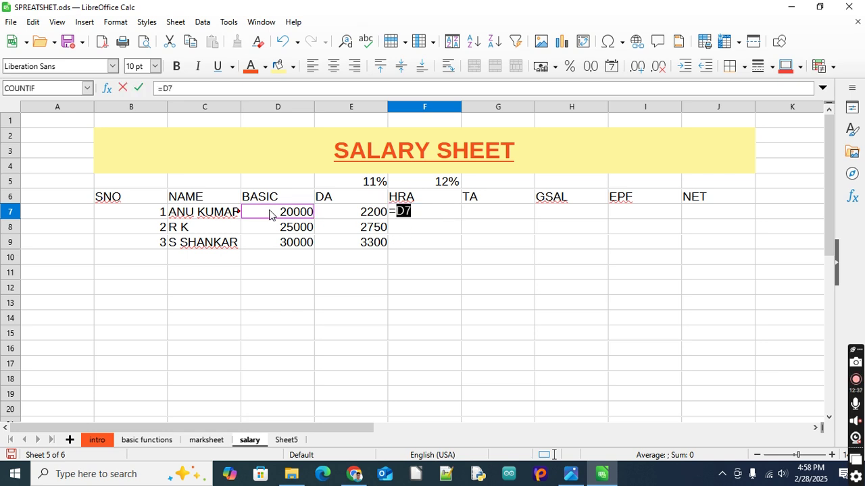
{"action": "type", "text": "*"}
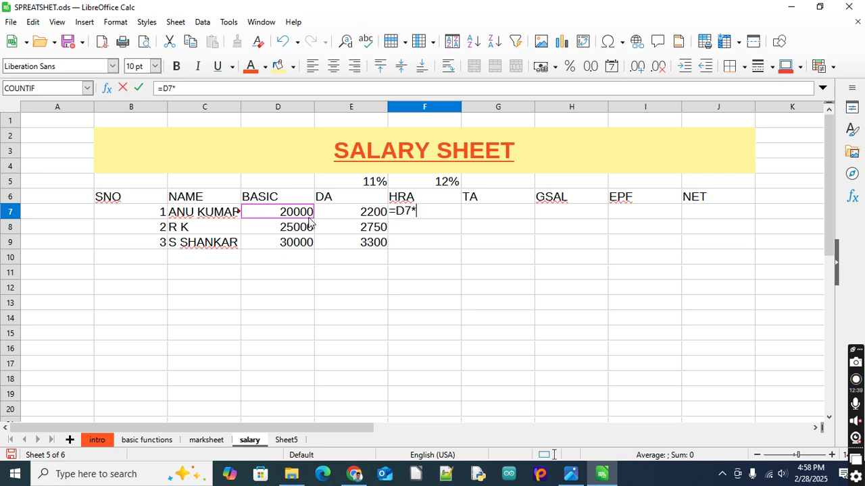
{"action": "left_click", "coordinate": [446, 187]}
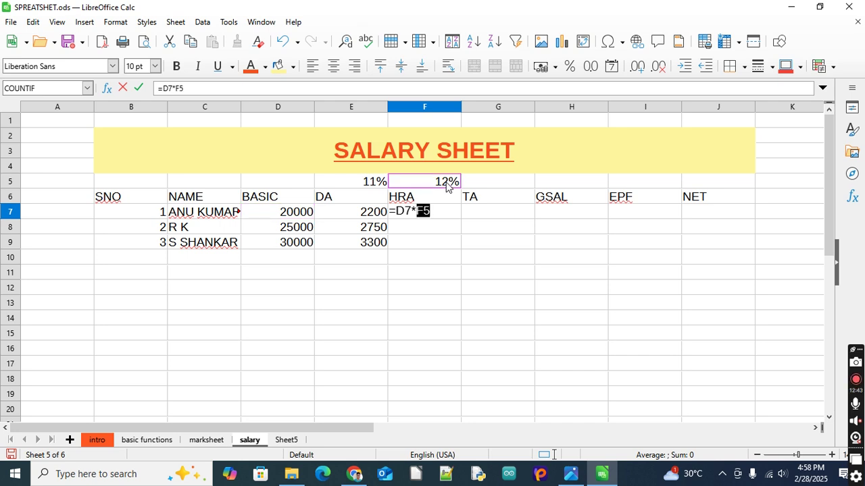
{"action": "key", "text": "F4"}
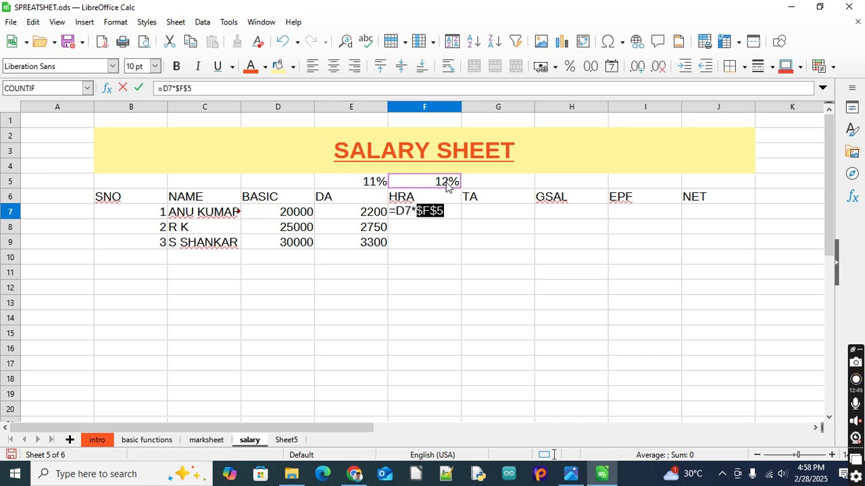
{"action": "key", "text": "Return"}
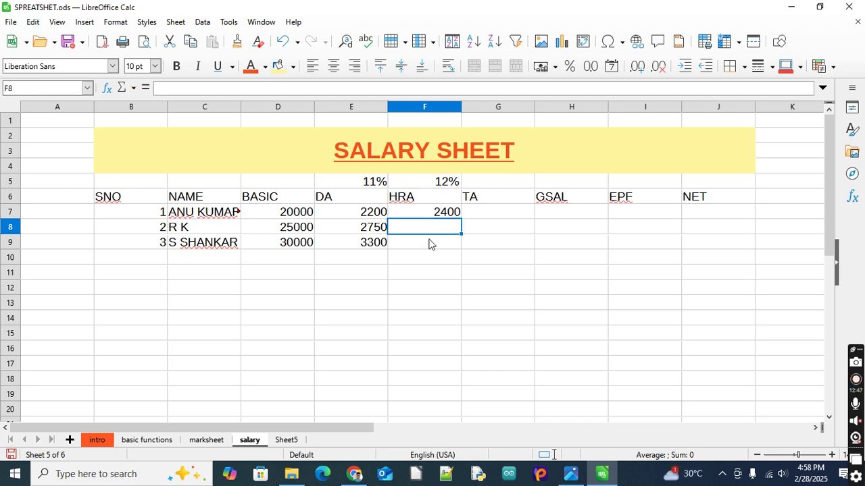
{"action": "left_click", "coordinate": [452, 216]}
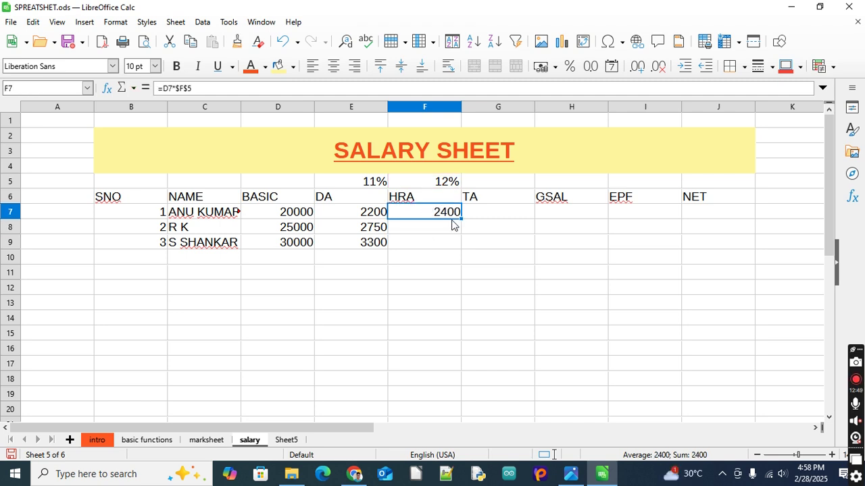
{"action": "left_click_drag", "start_coordinate": [461, 216], "coordinate": [462, 242]}
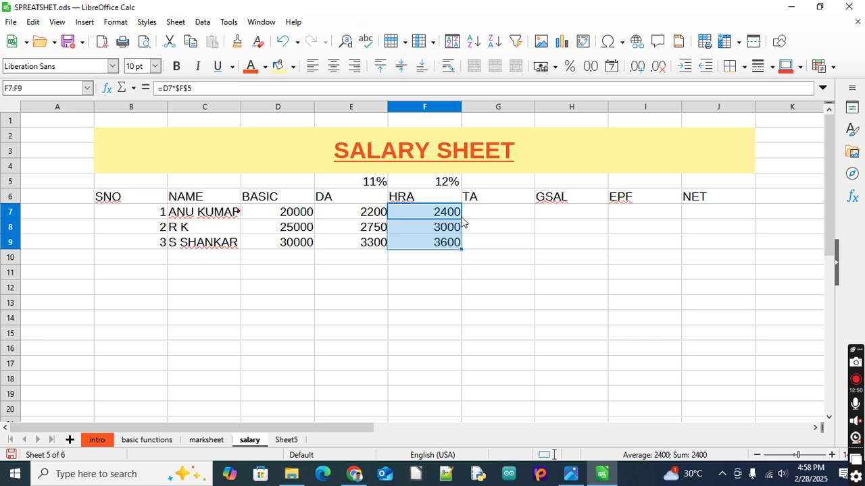
{"action": "left_click", "coordinate": [496, 210]}
- Enter a 13% TA rate in G5 and remove its decimal places so it reads 13%
{"action": "left_click", "coordinate": [504, 183]}
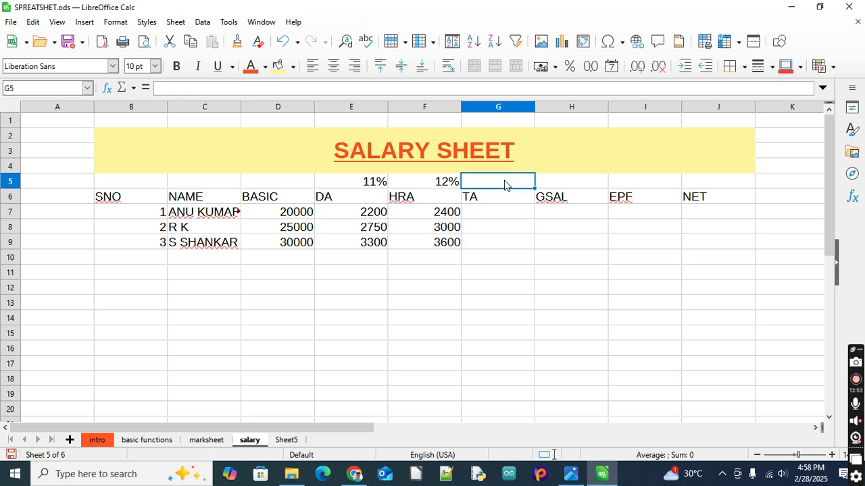
{"action": "type", "text": "13"}
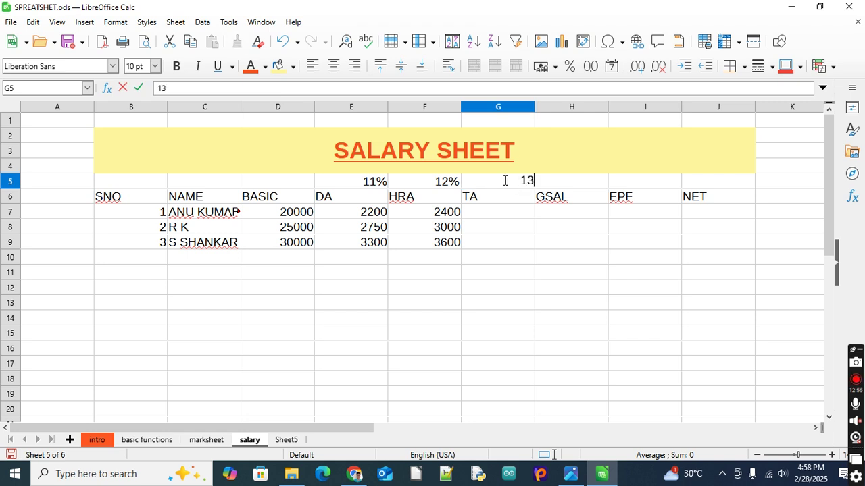
{"action": "type", "text": ".00%"}
{"action": "key", "text": "Return"}
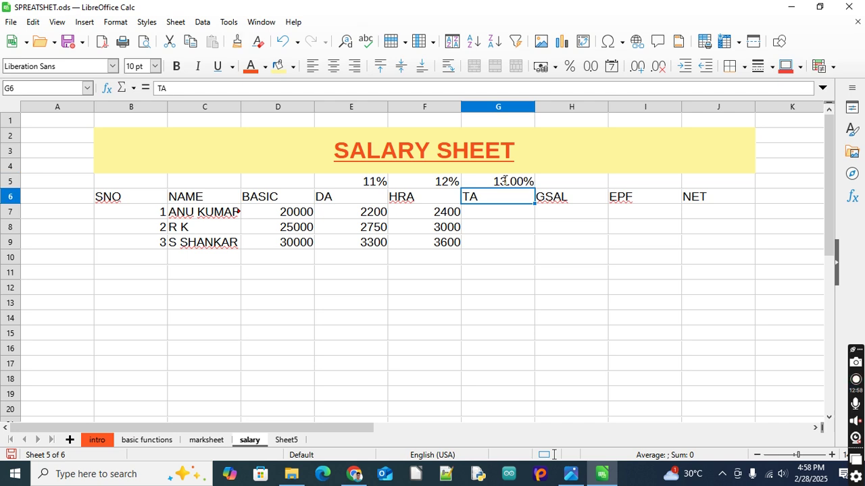
{"action": "left_click", "coordinate": [508, 213]}
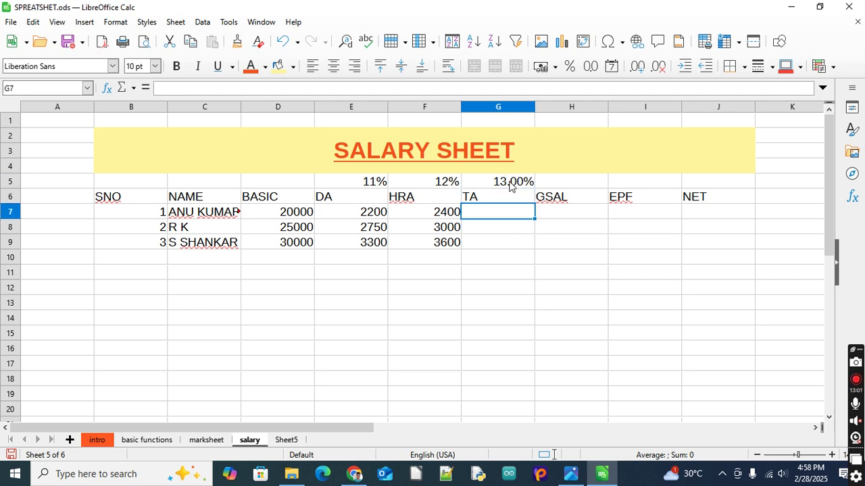
{"action": "left_click", "coordinate": [510, 183]}
{"action": "left_click", "coordinate": [659, 68]}
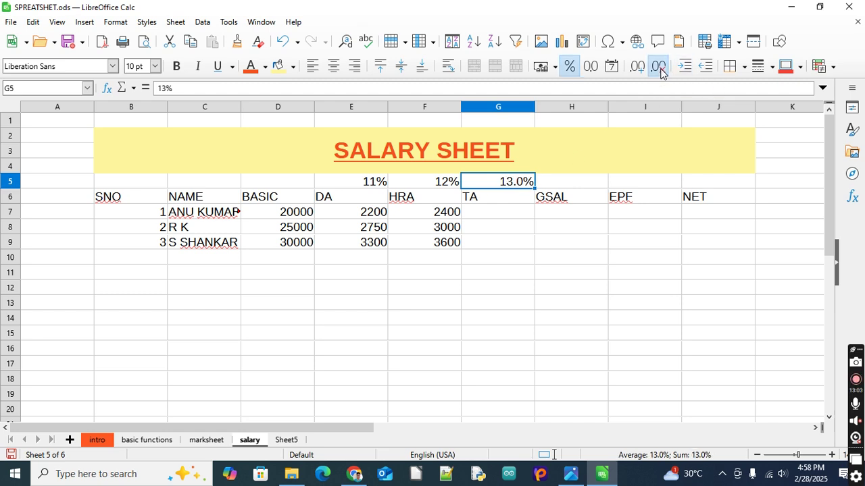
{"action": "left_click", "coordinate": [658, 67]}
{"action": "left_click", "coordinate": [503, 214]}
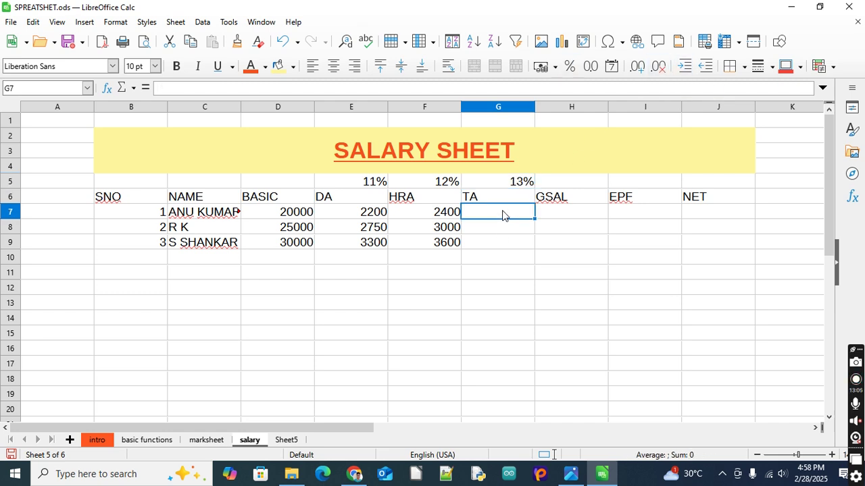
- Fill G7:G9 with =D7*$G$5, giving TA amounts 2600, 3250 and 3900
{"action": "type", "text": "="}
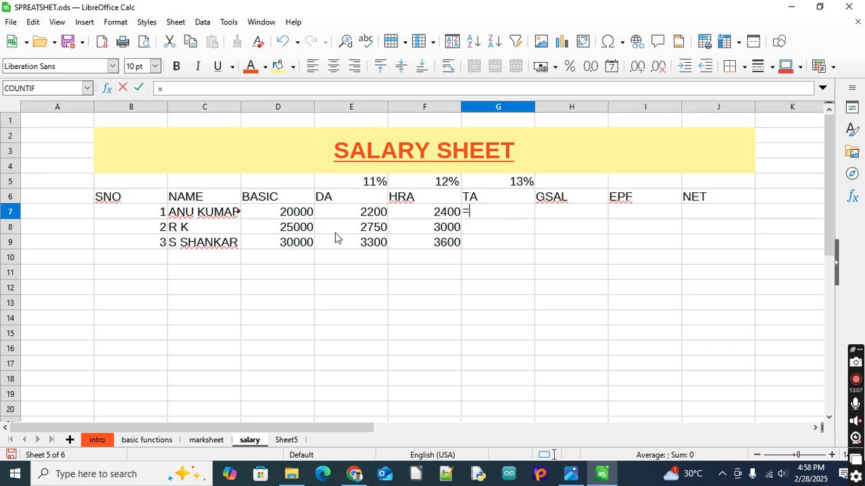
{"action": "left_click", "coordinate": [285, 216]}
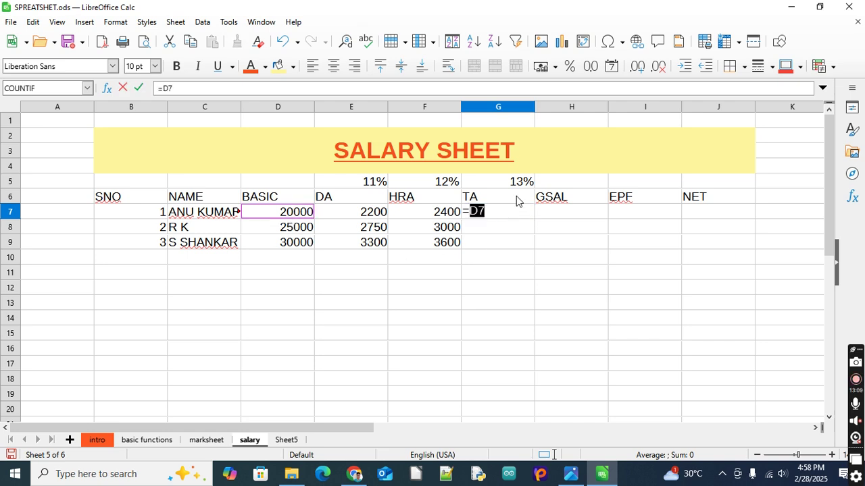
{"action": "type", "text": "*"}
{"action": "left_click", "coordinate": [507, 182]}
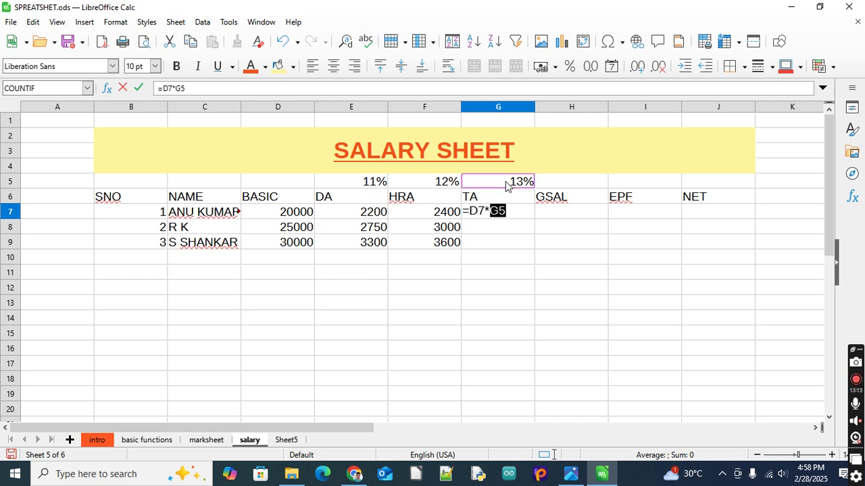
{"action": "key", "text": "F4"}
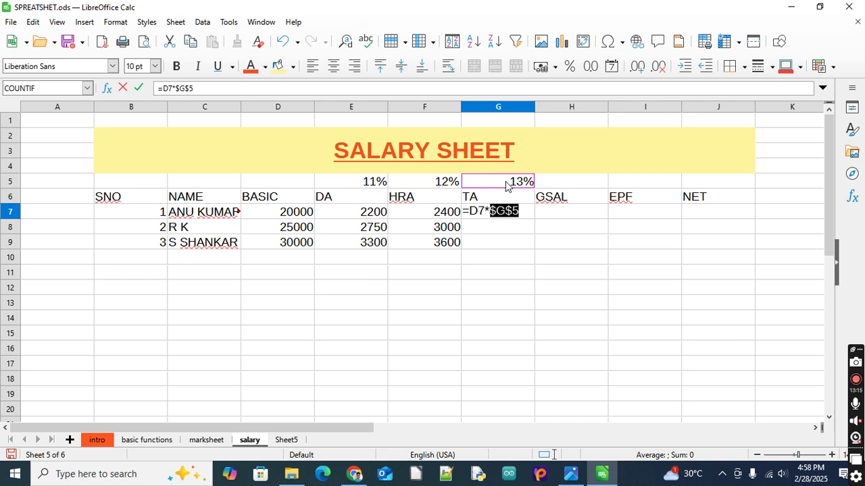
{"action": "key", "text": "Return"}
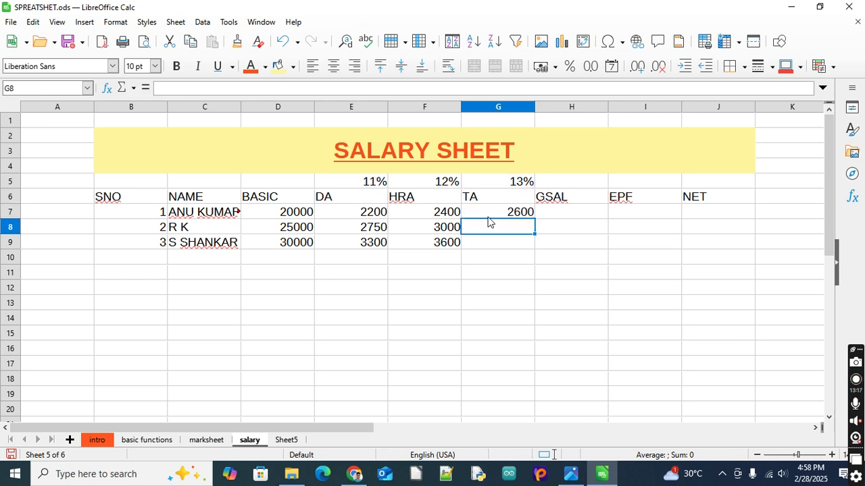
{"action": "left_click", "coordinate": [498, 213]}
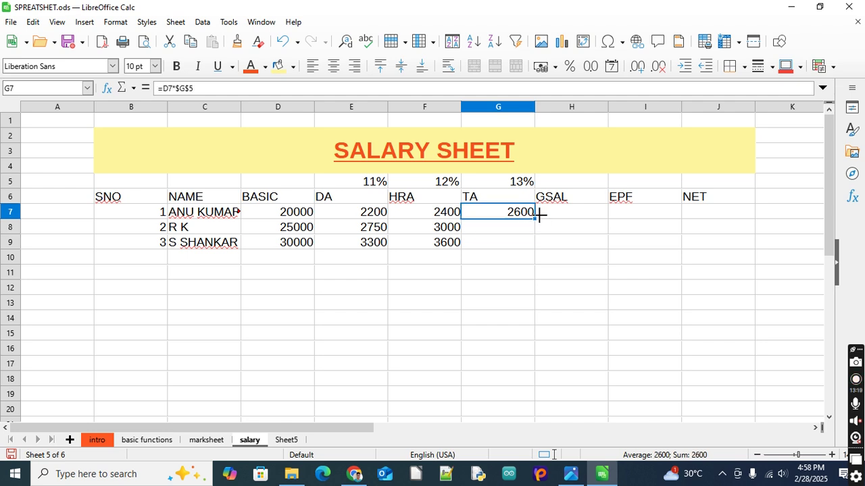
{"action": "double_click", "coordinate": [539, 214]}
{"action": "left_click", "coordinate": [564, 212]}
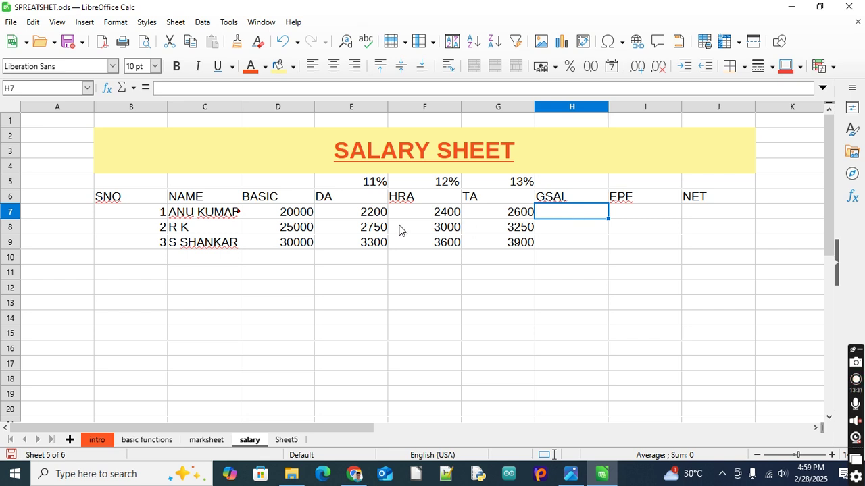
- Auto-fit the SNO, NAME, BASIC, DA, TA and GSAL columns, and widen HRA slightly
{"action": "double_click", "coordinate": [166, 106]}
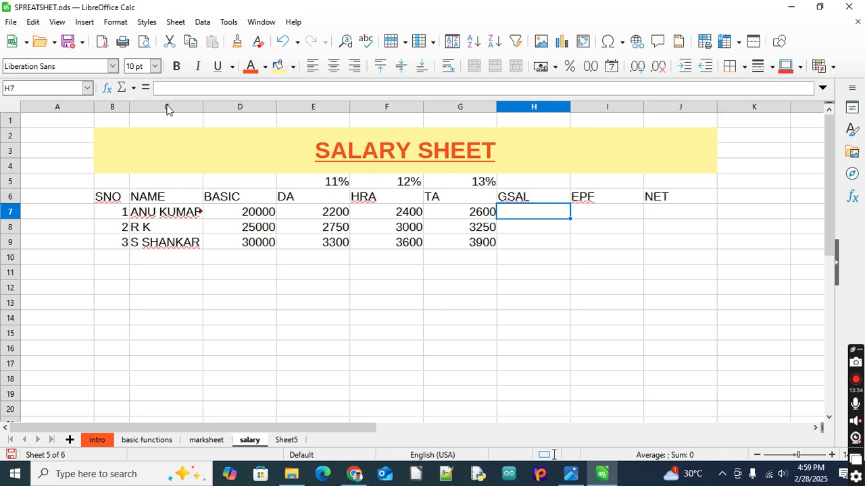
{"action": "double_click", "coordinate": [204, 106]}
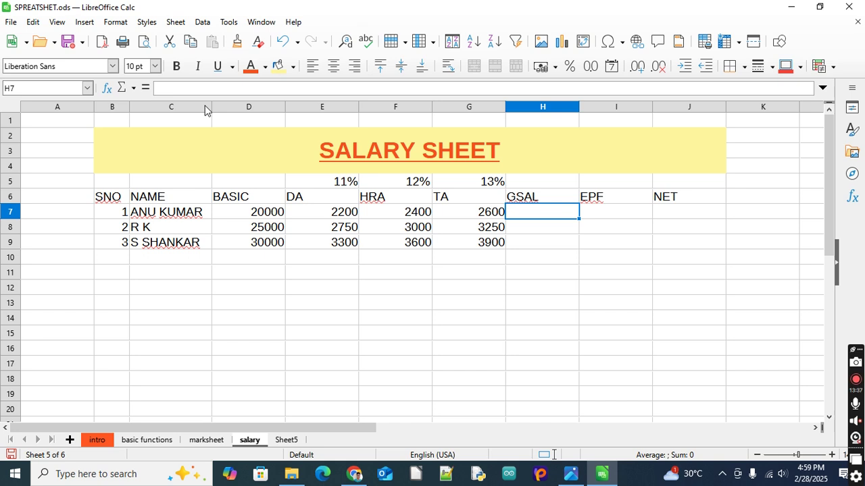
{"action": "double_click", "coordinate": [284, 107]}
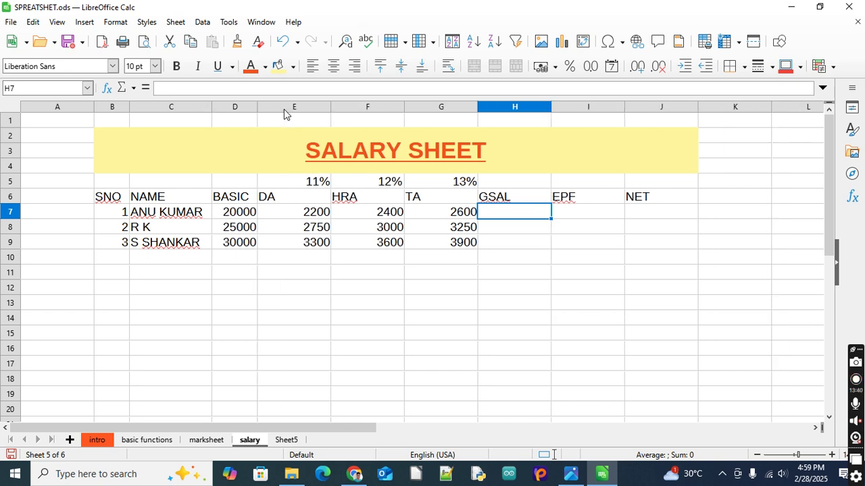
{"action": "double_click", "coordinate": [329, 106]}
{"action": "left_click_drag", "start_coordinate": [368, 106], "coordinate": [374, 107]}
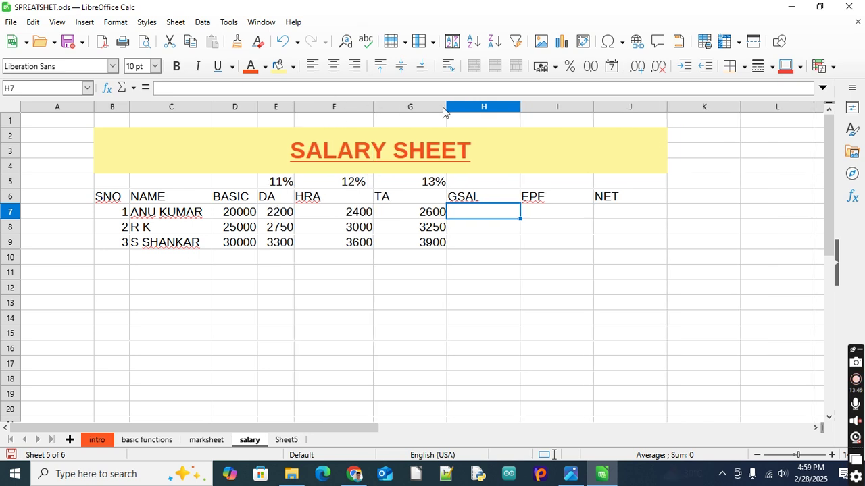
{"action": "double_click", "coordinate": [445, 107]}
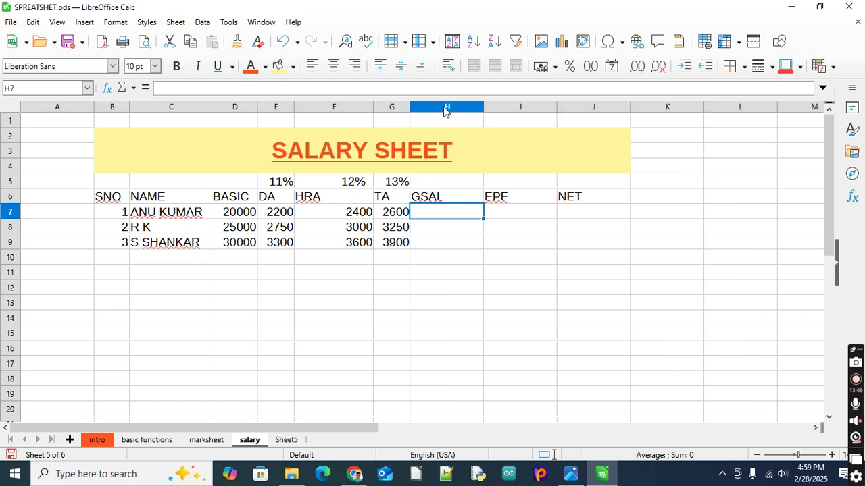
{"action": "double_click", "coordinate": [482, 109]}
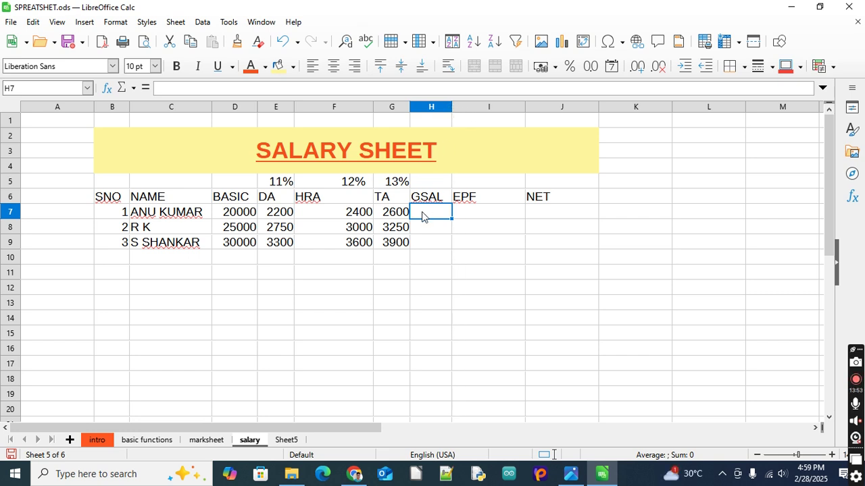
- Fill H7:H9 with =SUM(D7:G7), giving gross totals 27200, 34000 and 40800
{"action": "type", "text": "="}
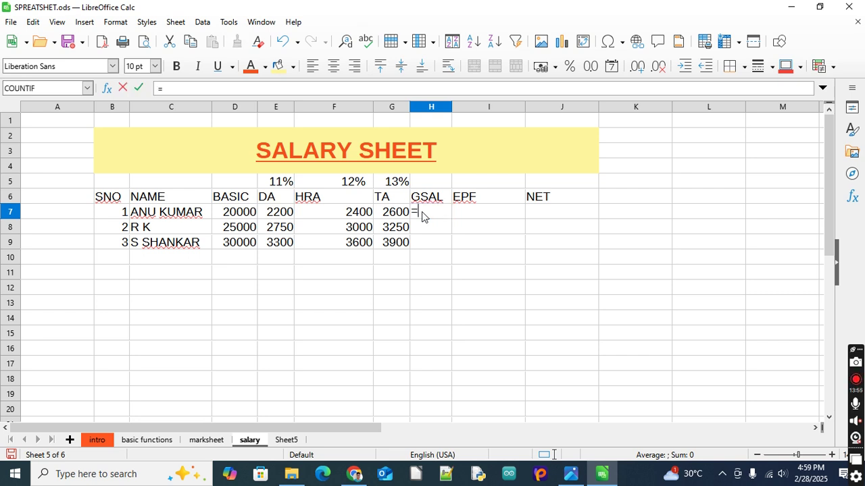
{"action": "type", "text": "SUM"}
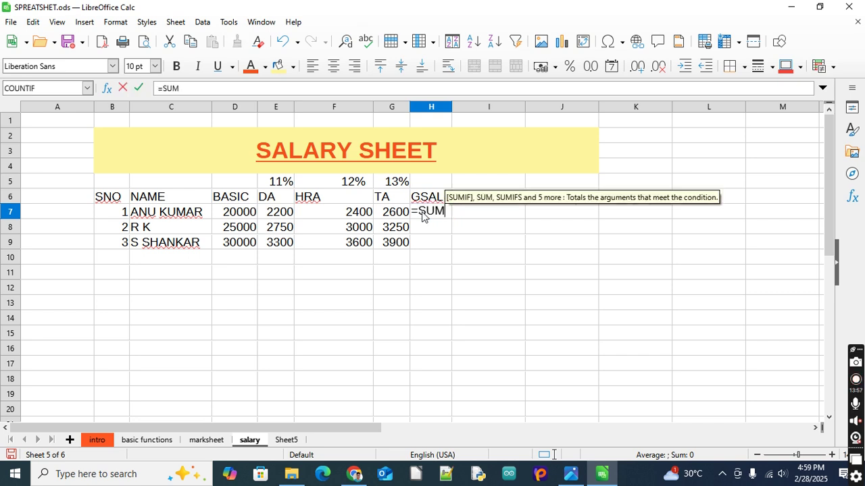
{"action": "type", "text": "("}
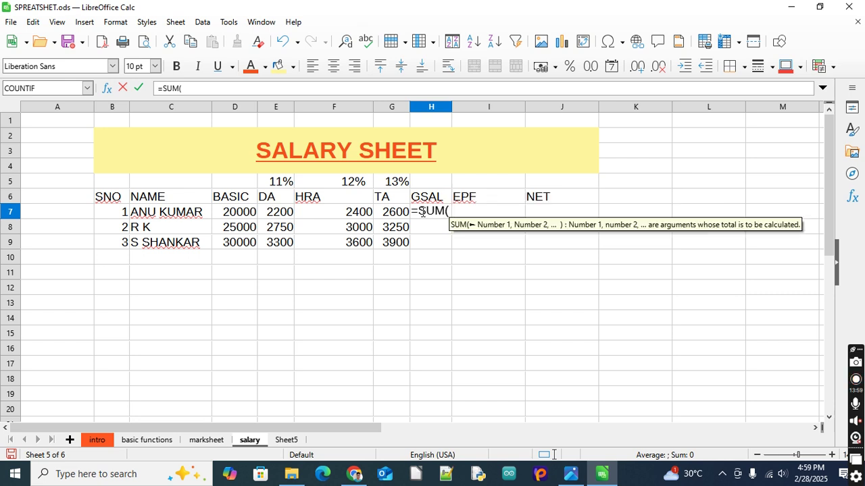
{"action": "left_click", "coordinate": [238, 215]}
{"action": "left_click_drag", "start_coordinate": [238, 214], "coordinate": [354, 215]}
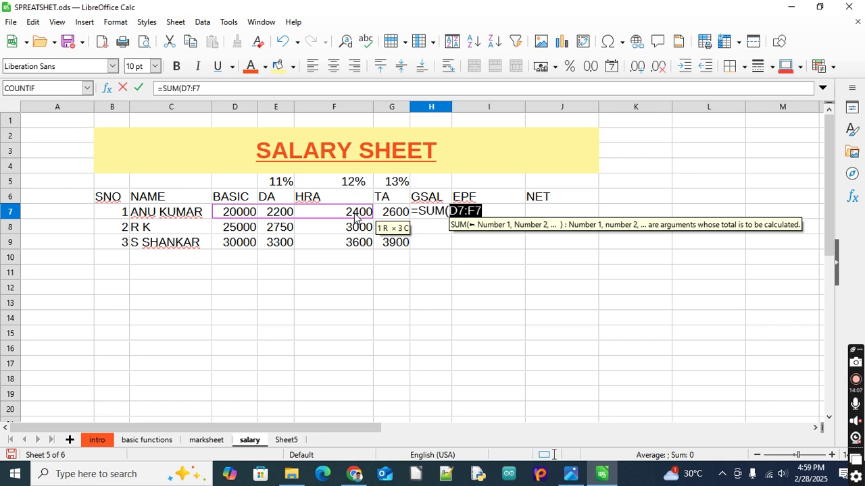
{"action": "left_click_drag", "start_coordinate": [354, 215], "coordinate": [376, 214]}
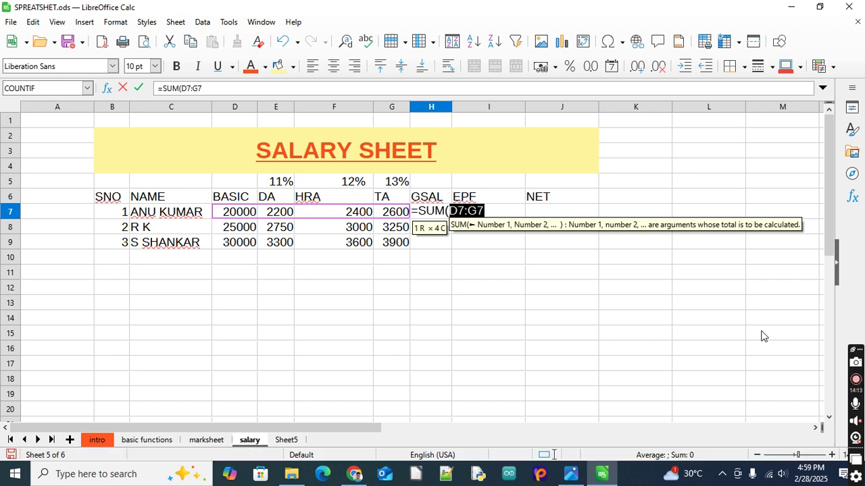
{"action": "key", "text": "Return"}
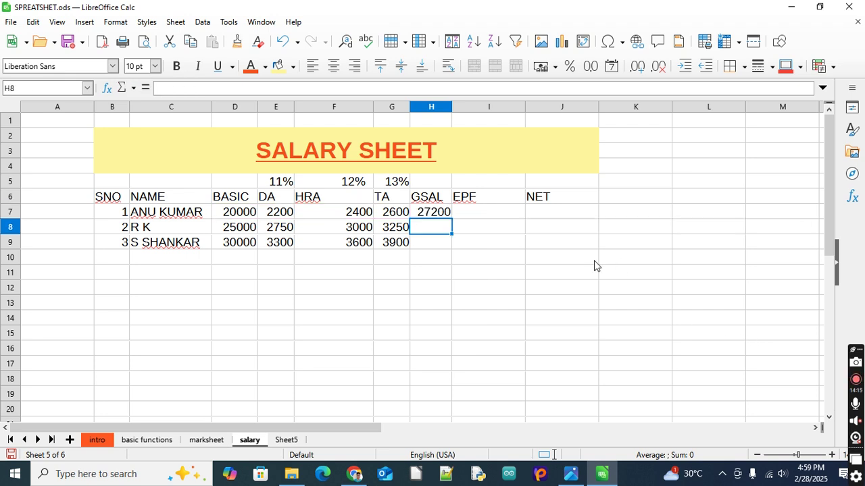
{"action": "key", "text": "Up"}
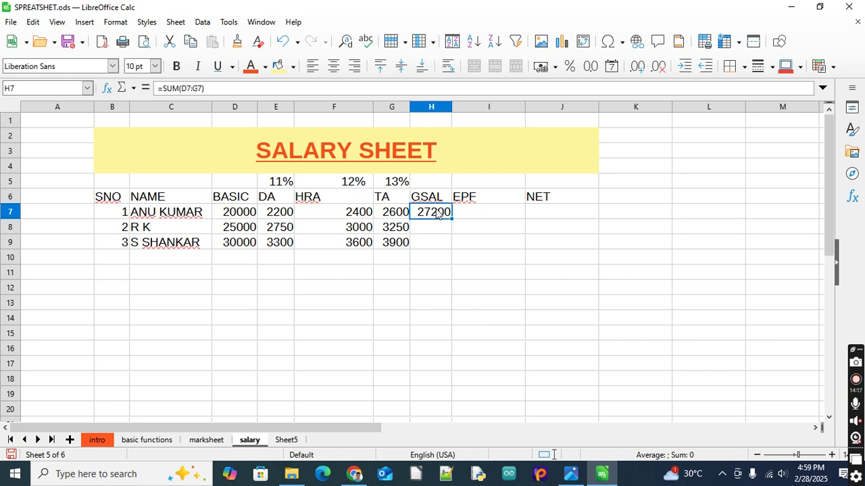
{"action": "double_click", "coordinate": [451, 219]}
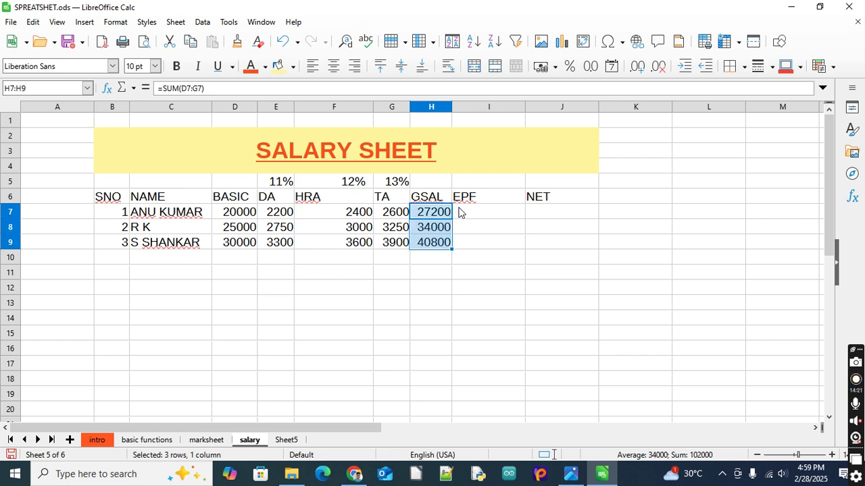
{"action": "left_click", "coordinate": [466, 199]}
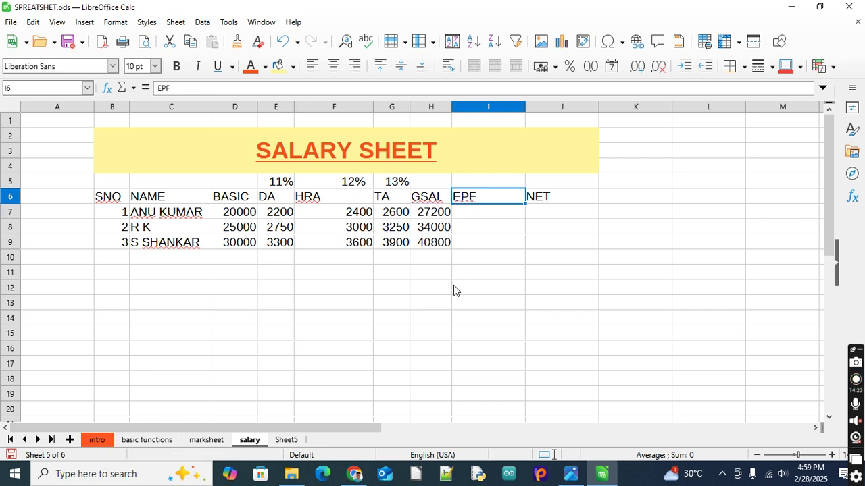
- Select the EPF column, open its context menu, dismiss it, and pick I7
{"action": "left_click", "coordinate": [476, 108]}
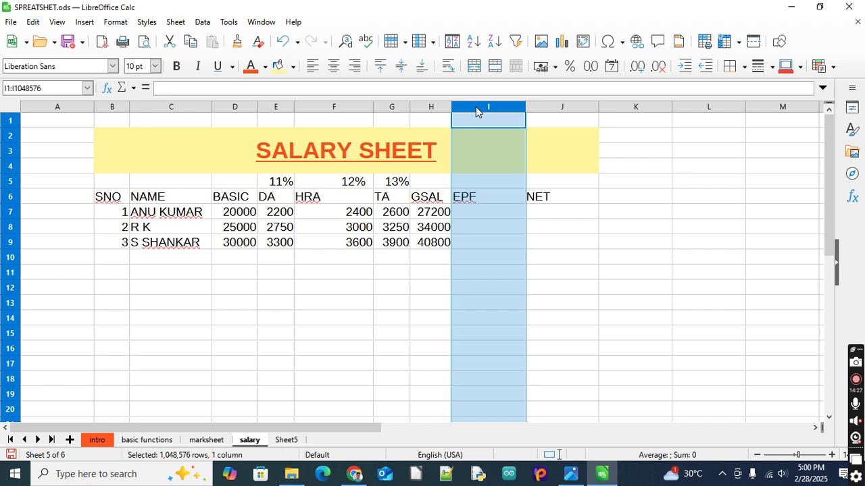
{"action": "right_click", "coordinate": [477, 111]}
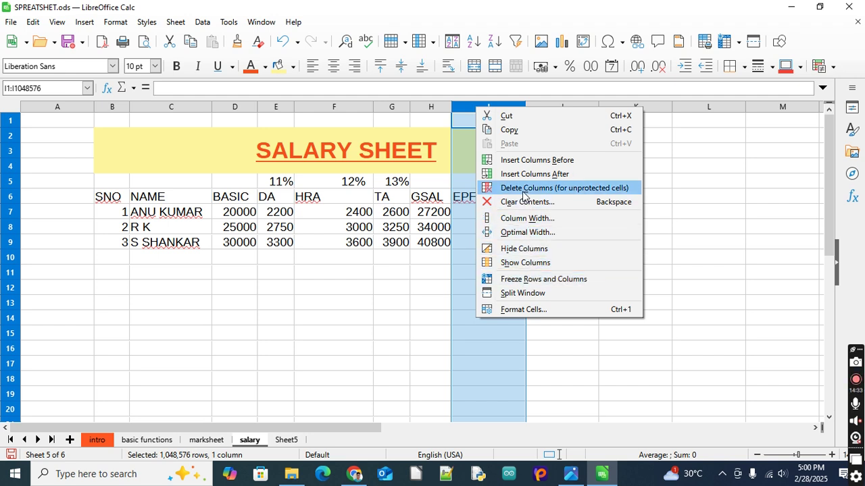
{"action": "key", "text": "Escape"}
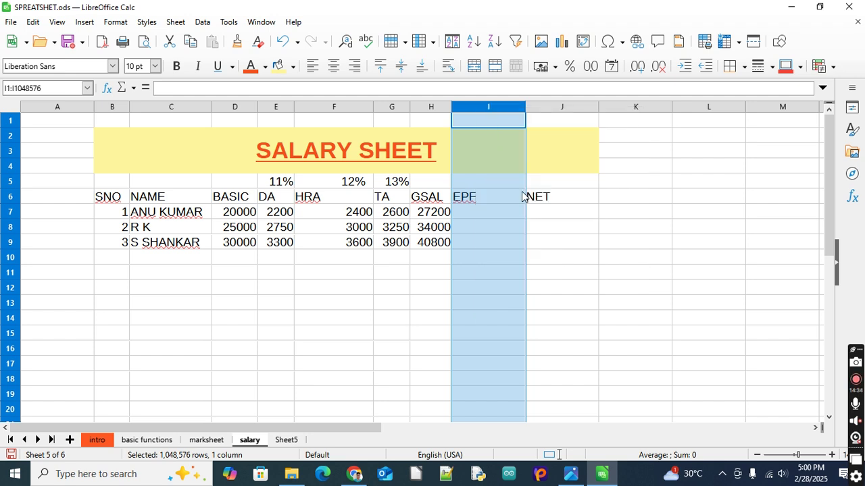
{"action": "left_click", "coordinate": [476, 216]}
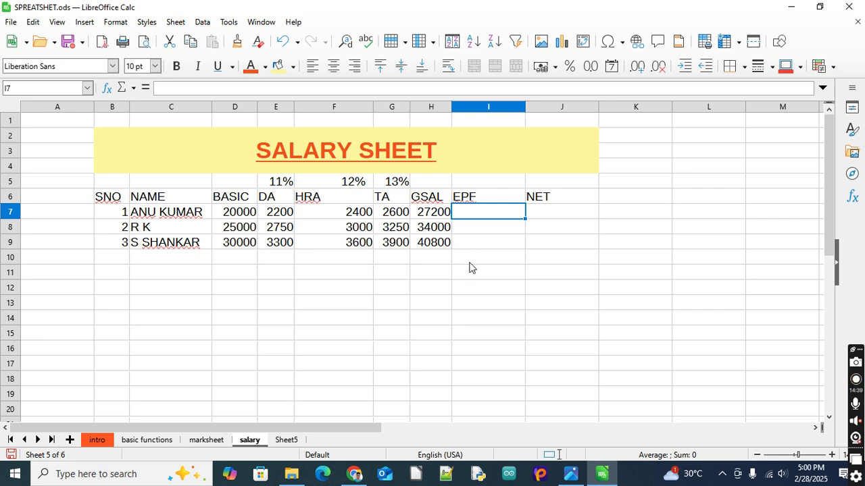
- Enter 10 as the EPF rate in I5 and begin a formula in I7
{"action": "left_click", "coordinate": [487, 184]}
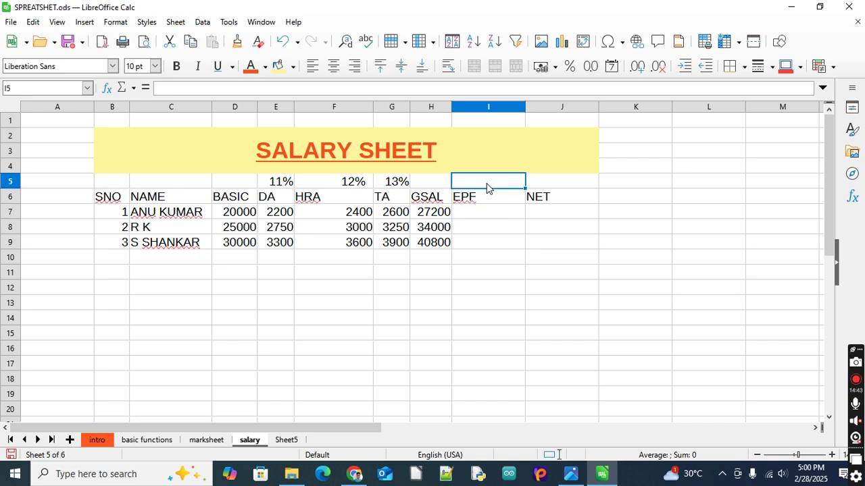
{"action": "type", "text": "10"}
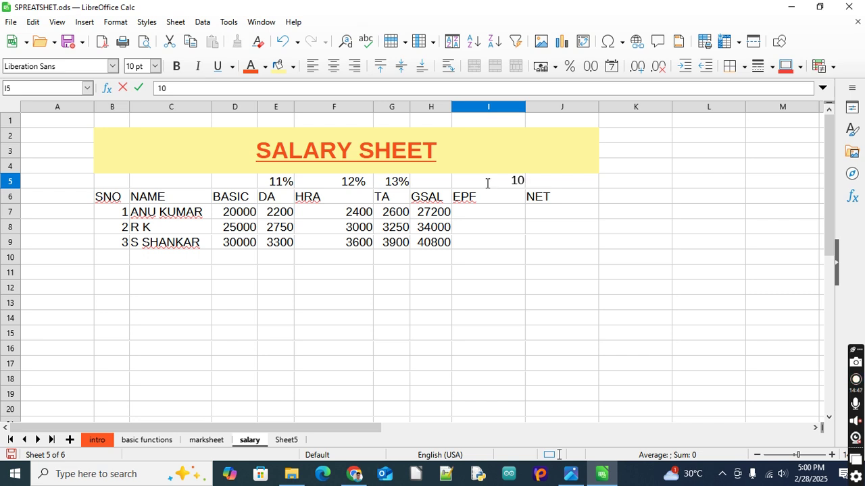
{"action": "key", "text": "Return"}
{"action": "key", "text": "Return"}
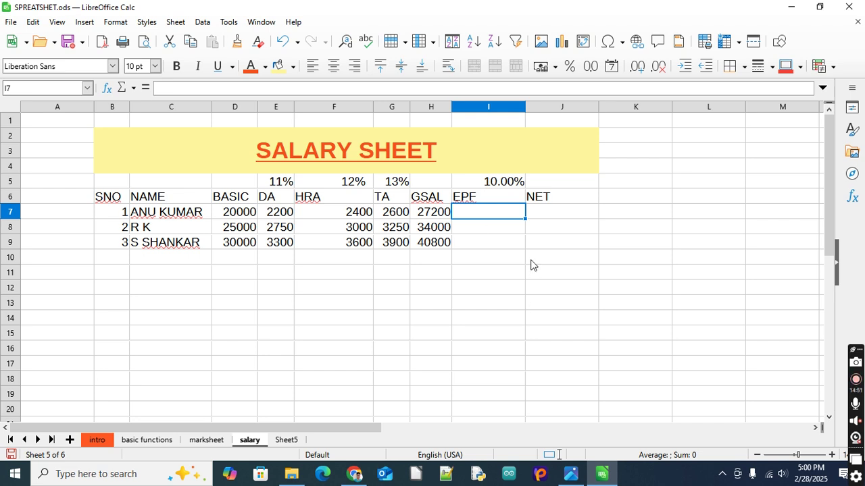
{"action": "type", "text": "="}
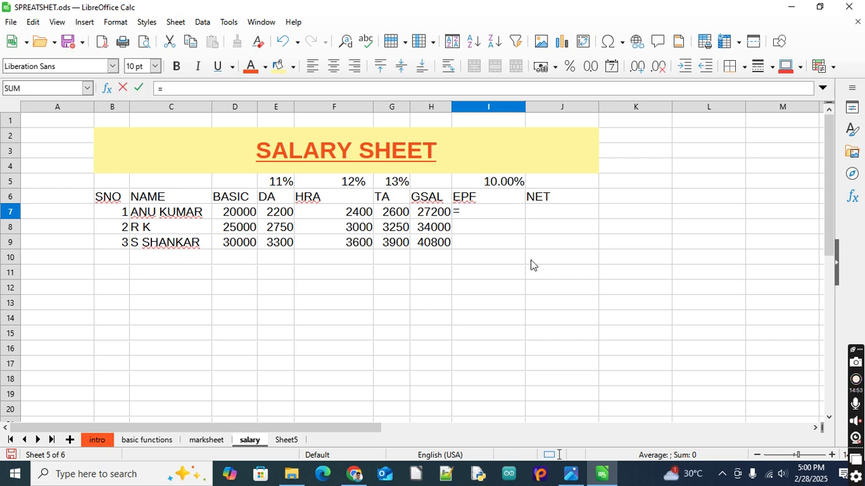
- Fill I7:I9 with =D7*$I$5, giving EPF amounts 2000, 2500 and 3000
{"action": "left_click", "coordinate": [218, 215]}
{"action": "type", "text": "*"}
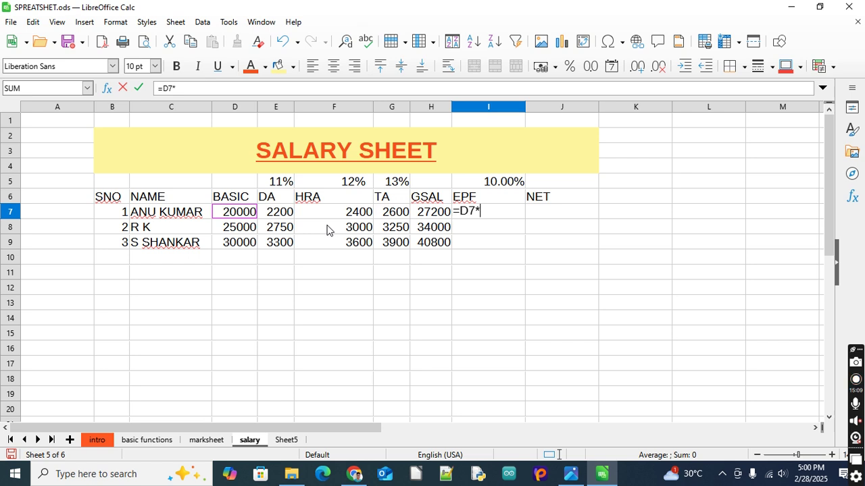
{"action": "left_click", "coordinate": [471, 182]}
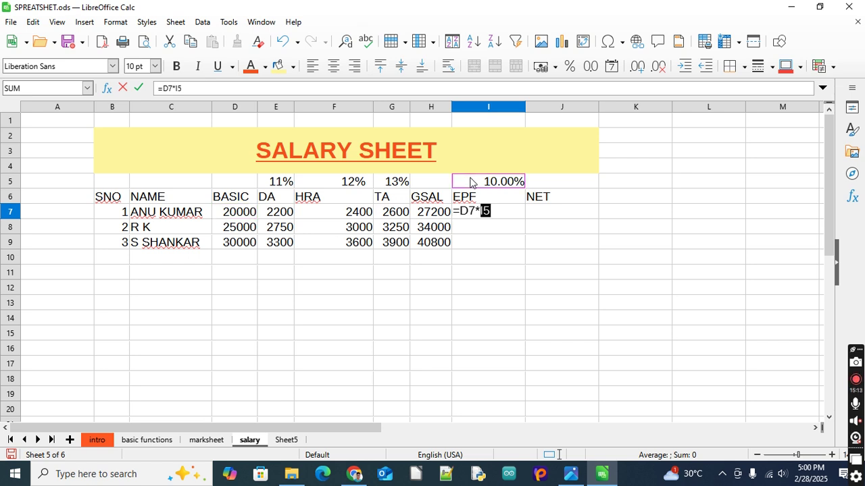
{"action": "key", "text": "F4"}
{"action": "key", "text": "Return"}
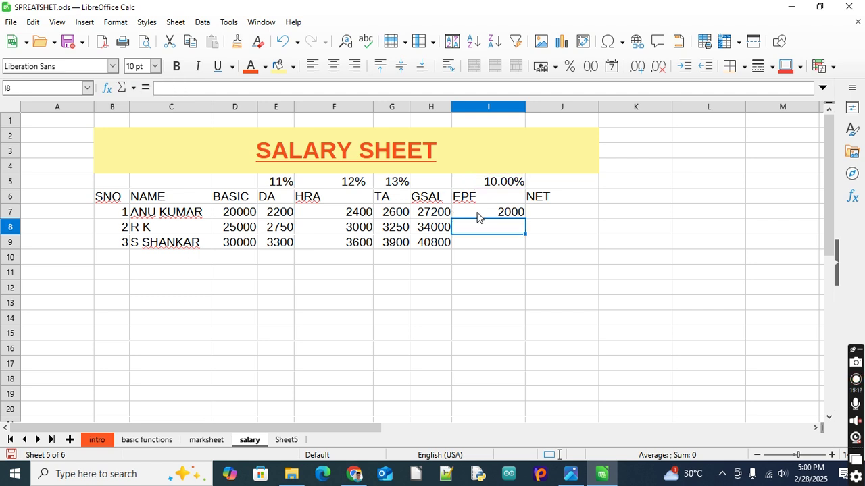
{"action": "left_click", "coordinate": [515, 219]}
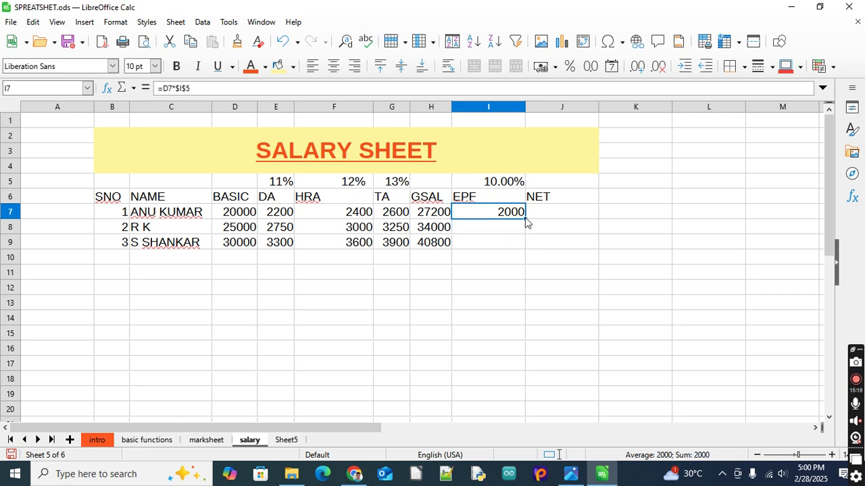
{"action": "double_click", "coordinate": [525, 218]}
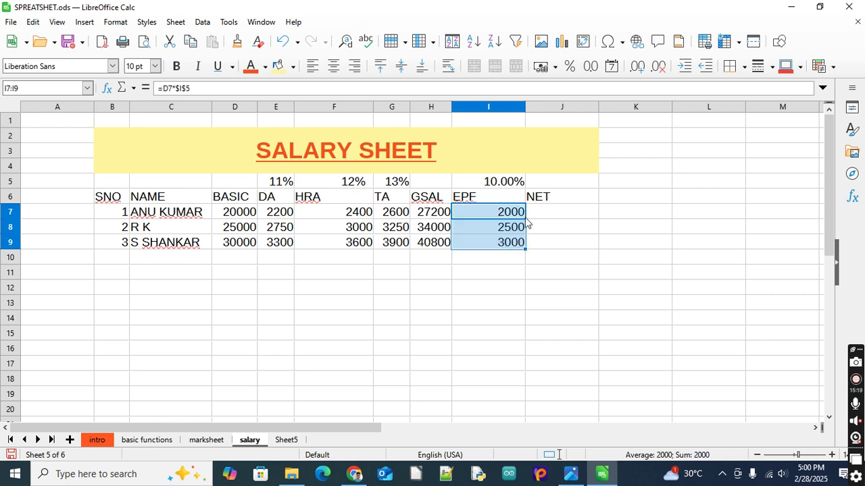
{"action": "left_click", "coordinate": [470, 219]}
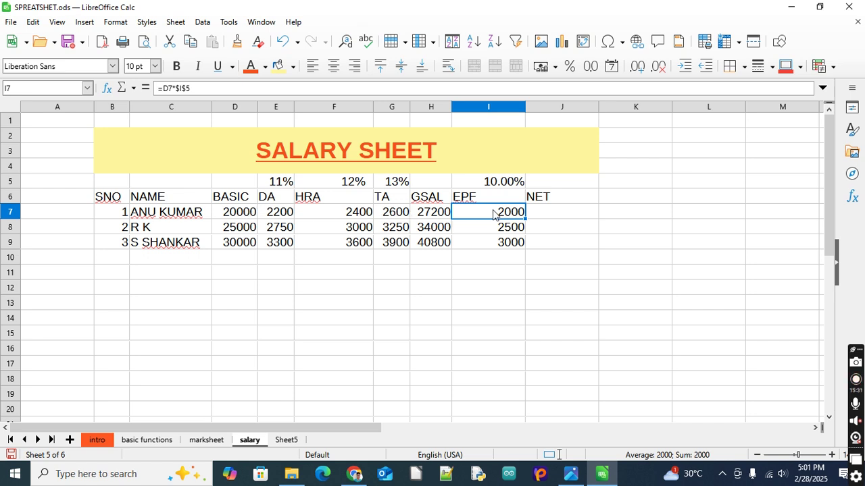
{"action": "left_click", "coordinate": [536, 213]}
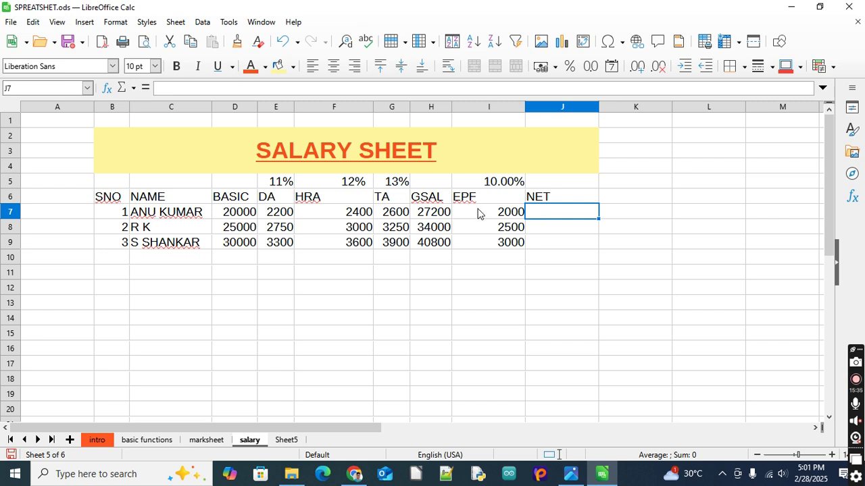
- Inspect the first employee's GSAL and EPF formulas before the NET cell
{"action": "left_click", "coordinate": [434, 216]}
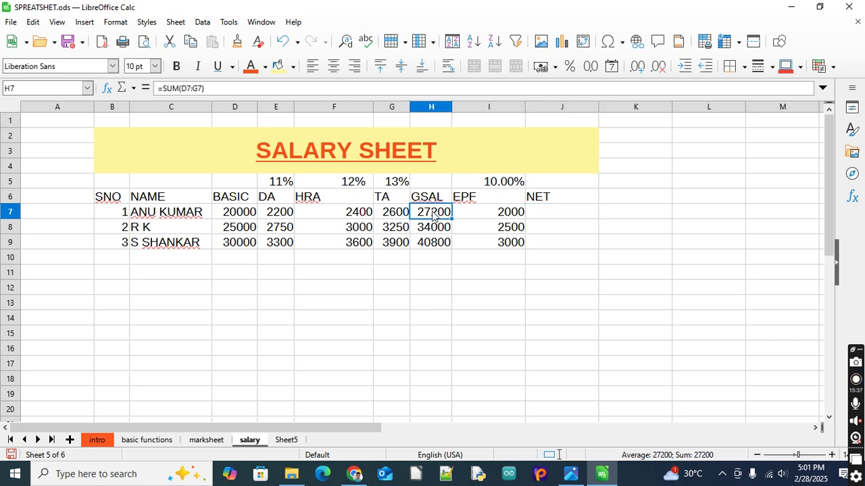
{"action": "left_click", "coordinate": [489, 215]}
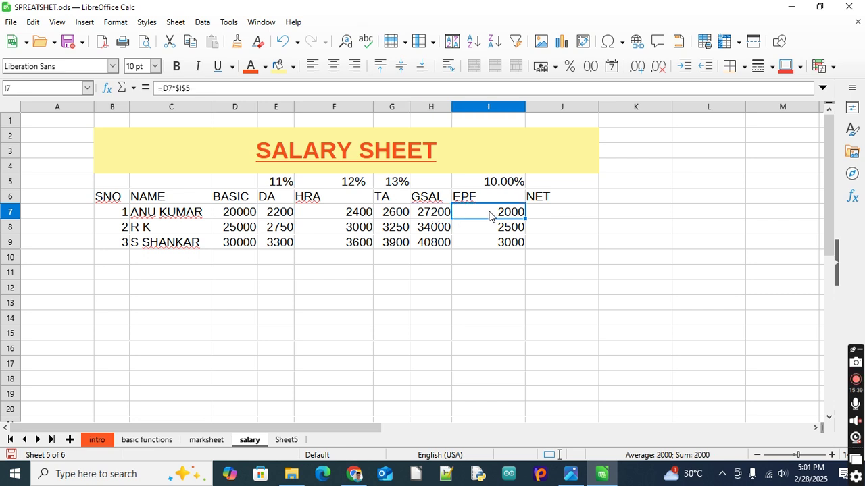
{"action": "left_click", "coordinate": [553, 213]}
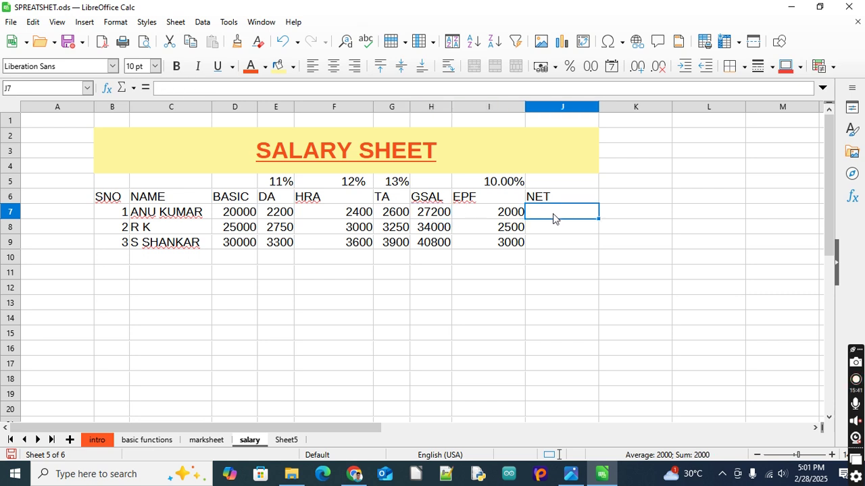
- Fill J7:J9 with =H7-I7, giving net pay 25200, 31500 and 37800
{"action": "type", "text": "="}
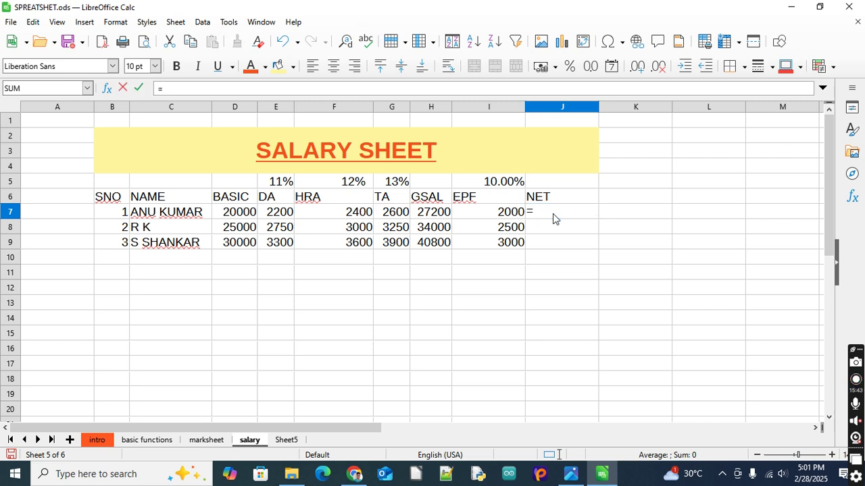
{"action": "left_click", "coordinate": [435, 215]}
{"action": "type", "text": "-"}
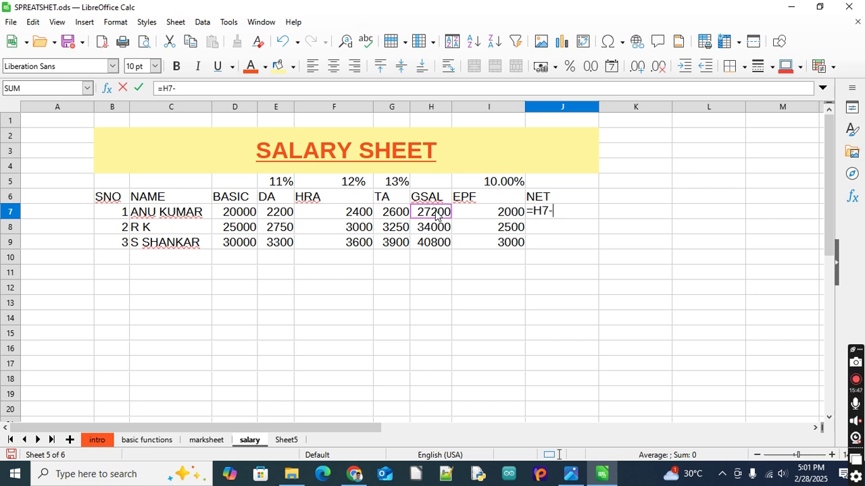
{"action": "left_click", "coordinate": [507, 218]}
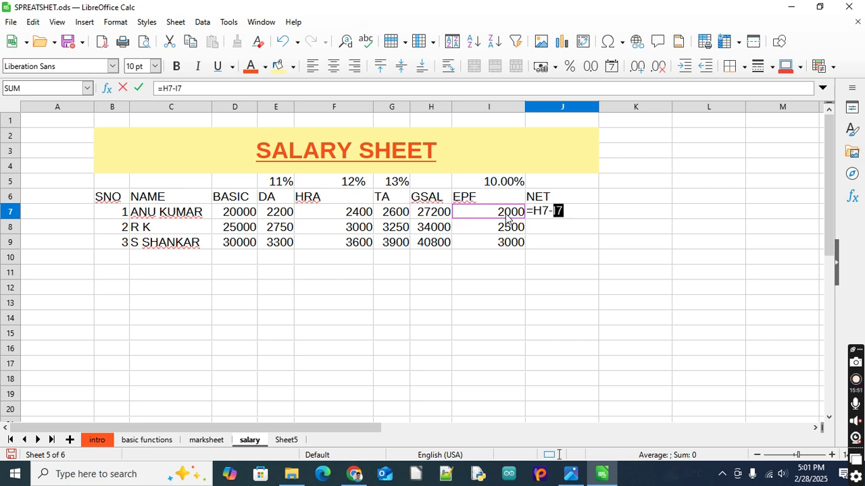
{"action": "key", "text": "Return"}
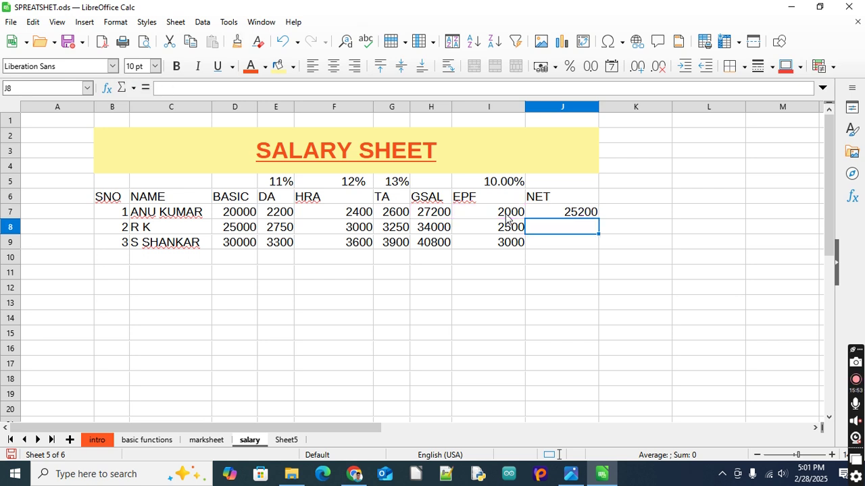
{"action": "left_click", "coordinate": [559, 215]}
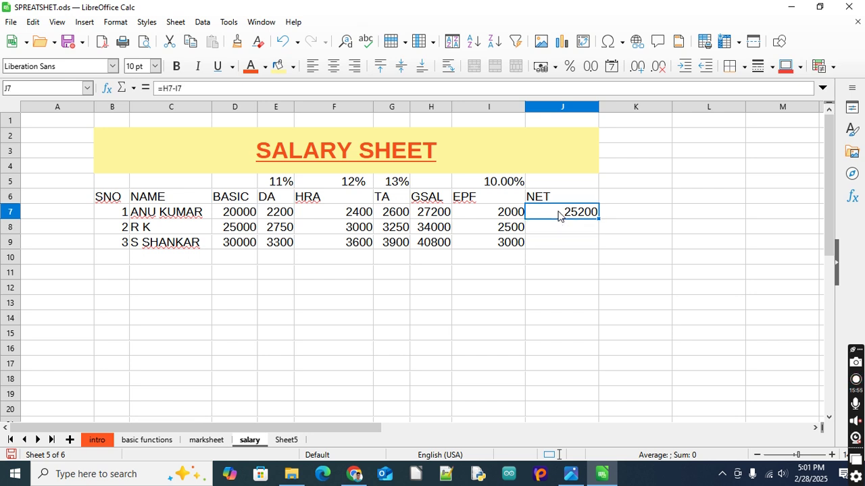
{"action": "double_click", "coordinate": [597, 219]}
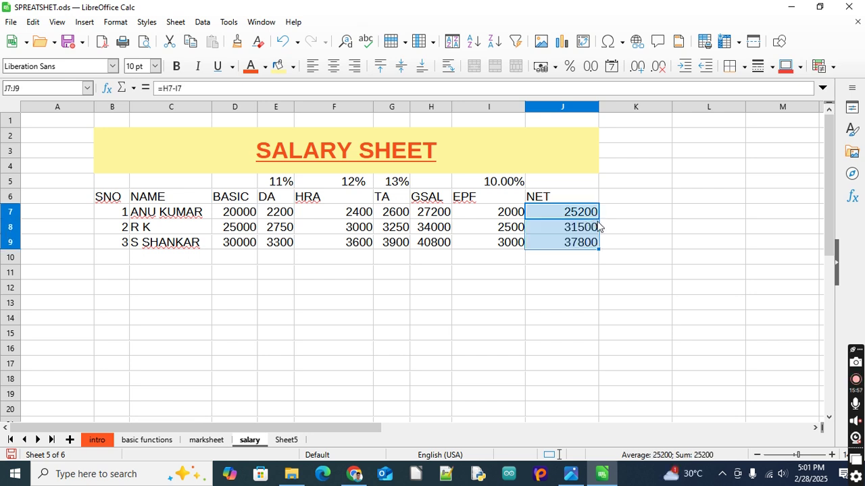
{"action": "left_click", "coordinate": [565, 277]}
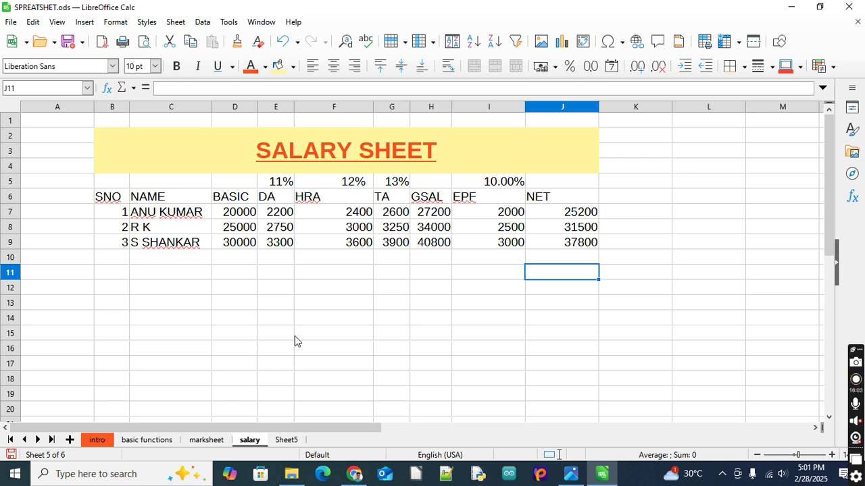
- Zoom in on the salary sheet and type JANUARY into cell K2
{"action": "left_click", "coordinate": [831, 456]}
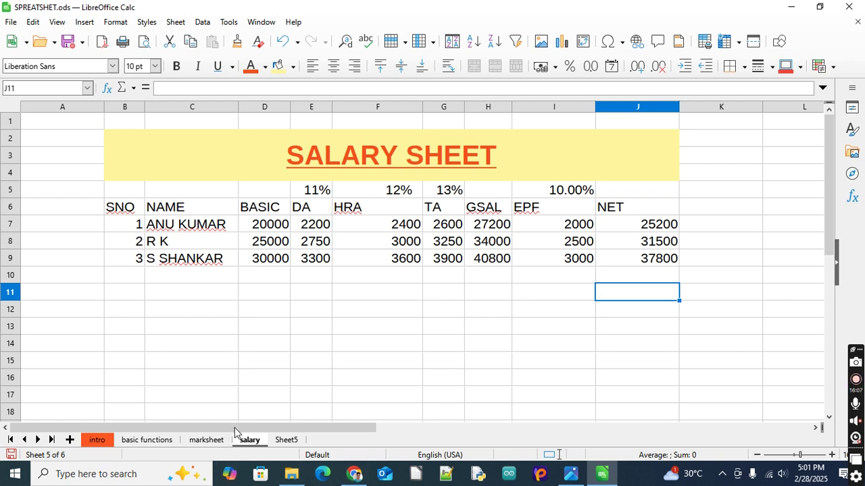
{"action": "left_click_drag", "start_coordinate": [249, 428], "coordinate": [260, 442]}
{"action": "left_click", "coordinate": [815, 428]}
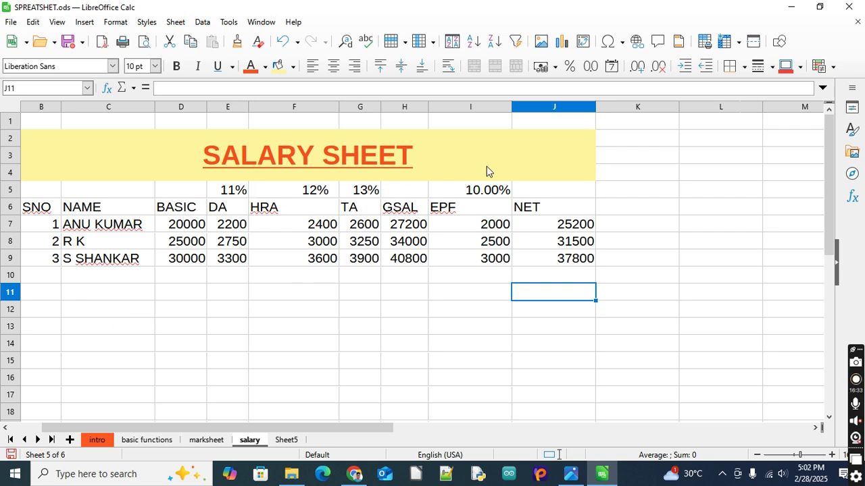
{"action": "left_click", "coordinate": [624, 140]}
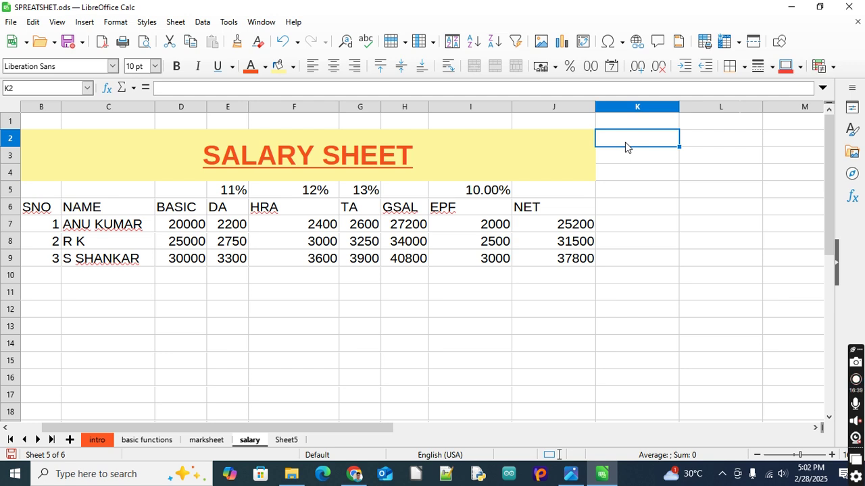
{"action": "type", "text": "JAN"}
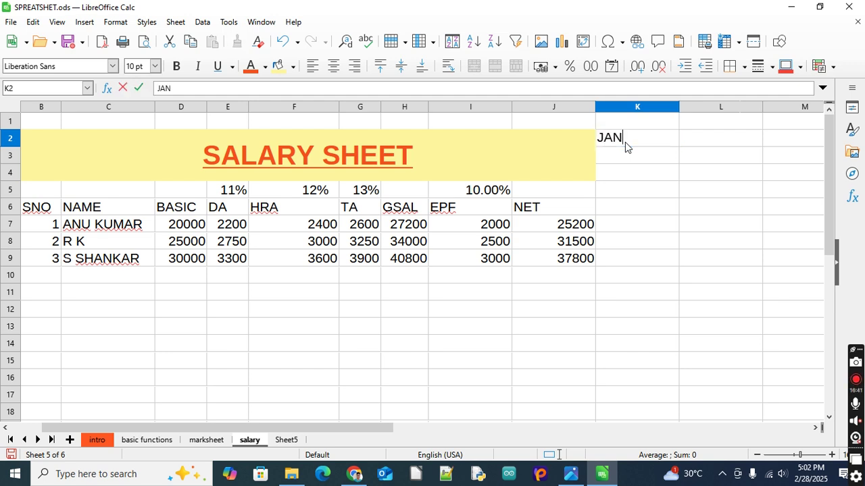
{"action": "type", "text": "UARY"}
- Commit the JANUARY heading in K2 and move to cell K3 below it
{"action": "key", "text": "Return"}
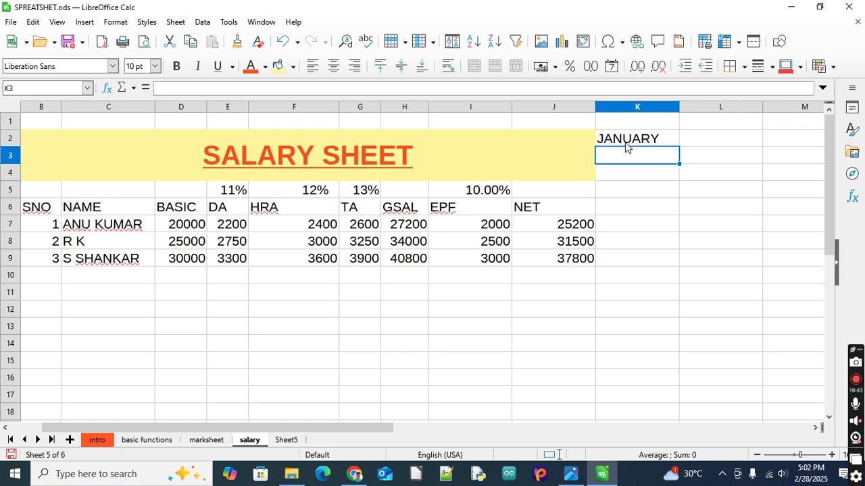
{"action": "left_click", "coordinate": [566, 274]}
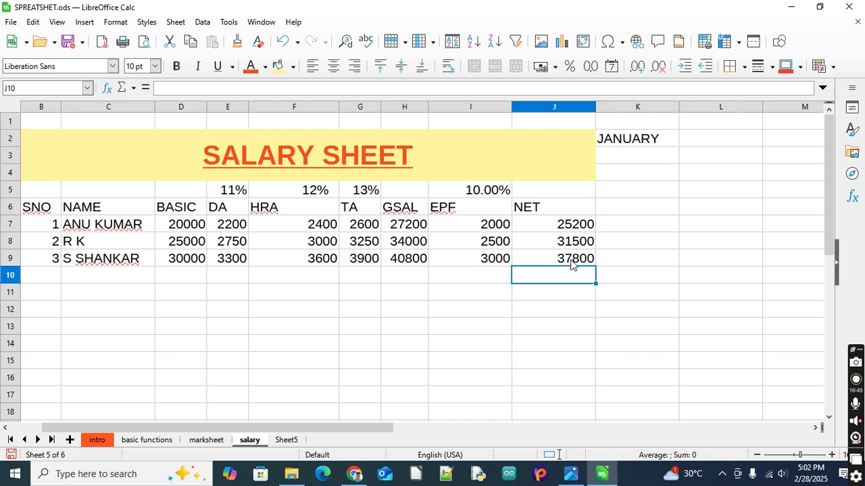
{"action": "left_click", "coordinate": [633, 199]}
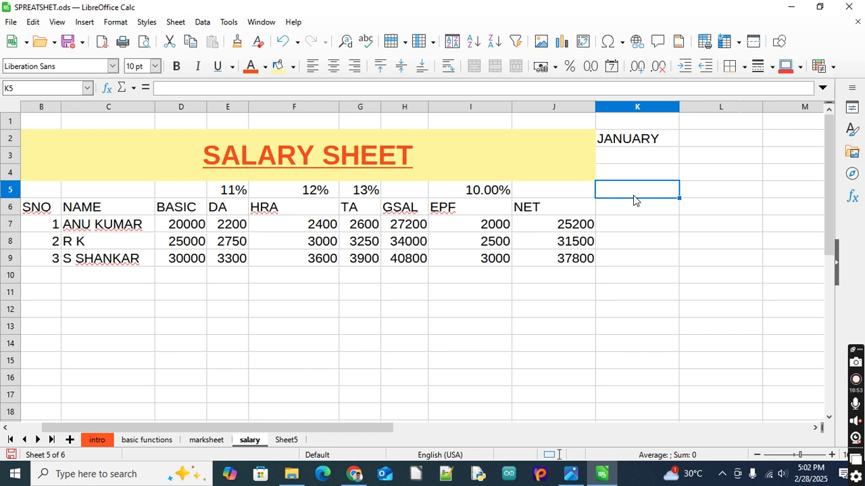
{"action": "left_click", "coordinate": [623, 155]}
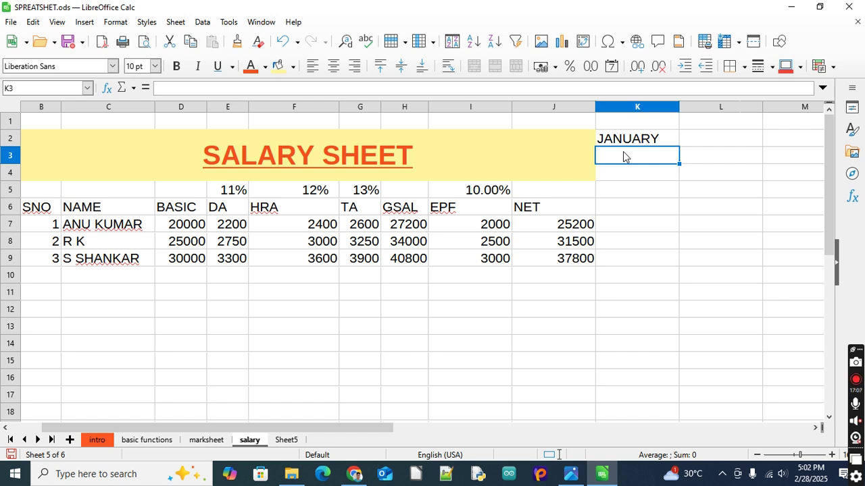
- Enter 5 in K3 under JANUARY and add a LEAVE header in K6
{"action": "type", "text": "5"}
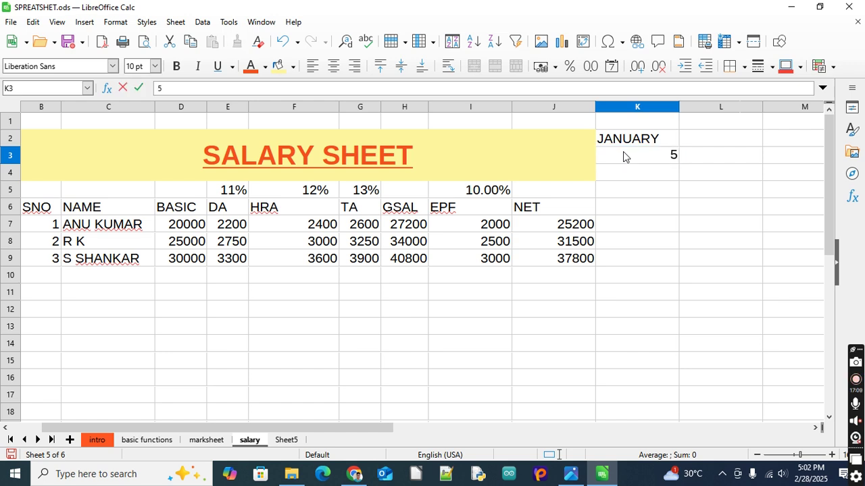
{"action": "key", "text": "Return"}
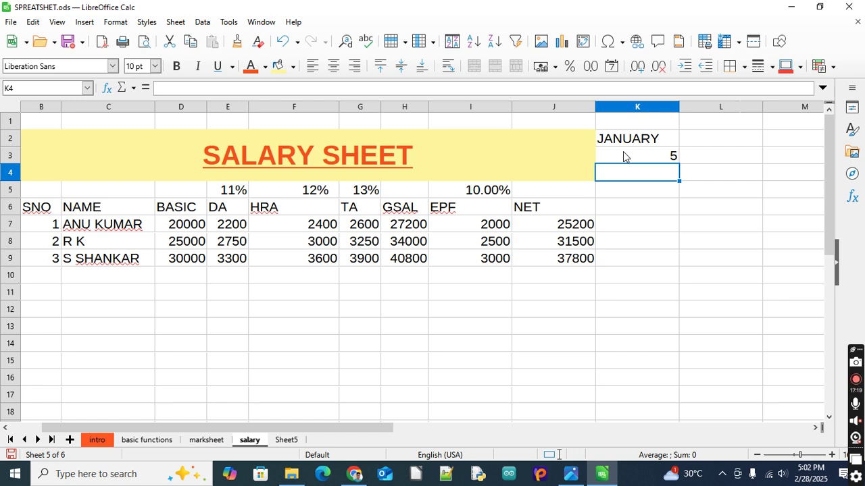
{"action": "left_click", "coordinate": [611, 193]}
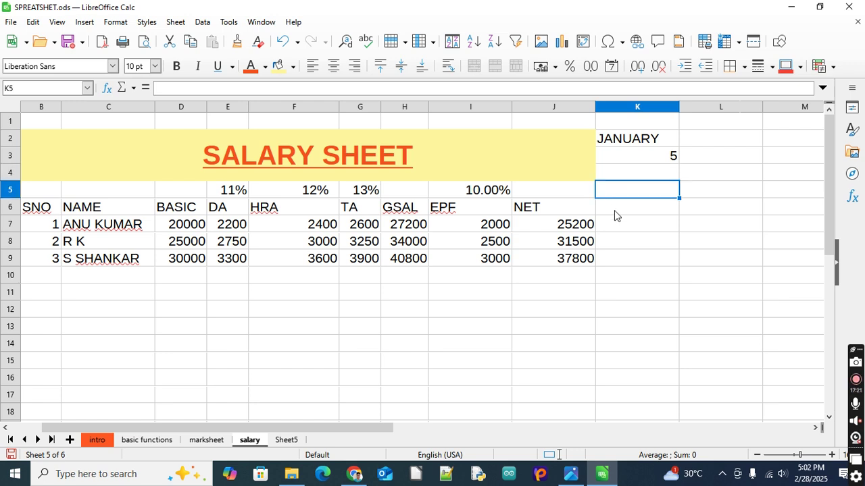
{"action": "left_click", "coordinate": [614, 210]}
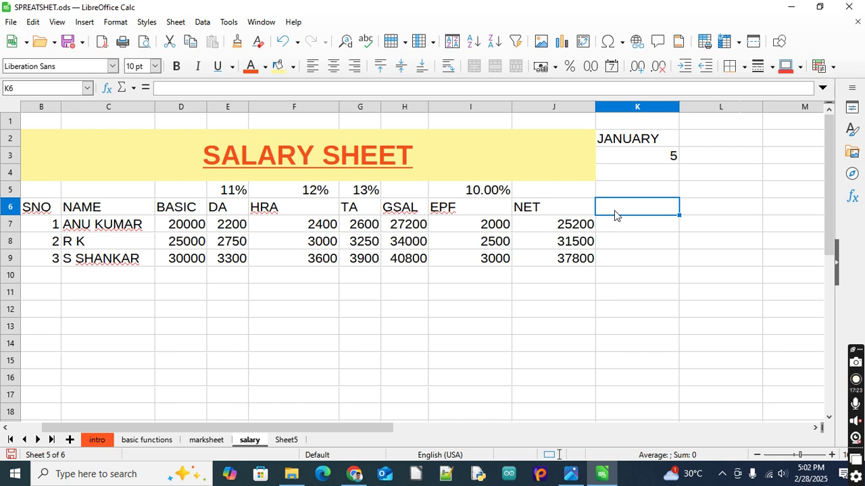
{"action": "type", "text": "LEAV"}
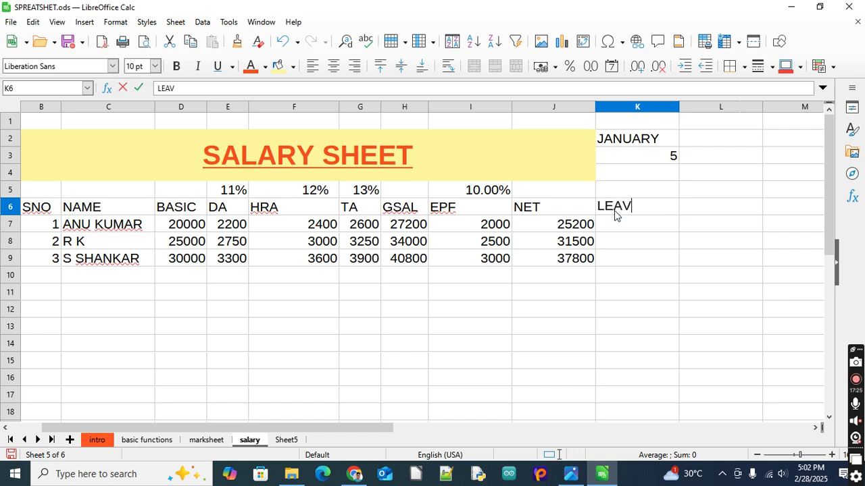
{"action": "type", "text": "E"}
{"action": "key", "text": "Return"}
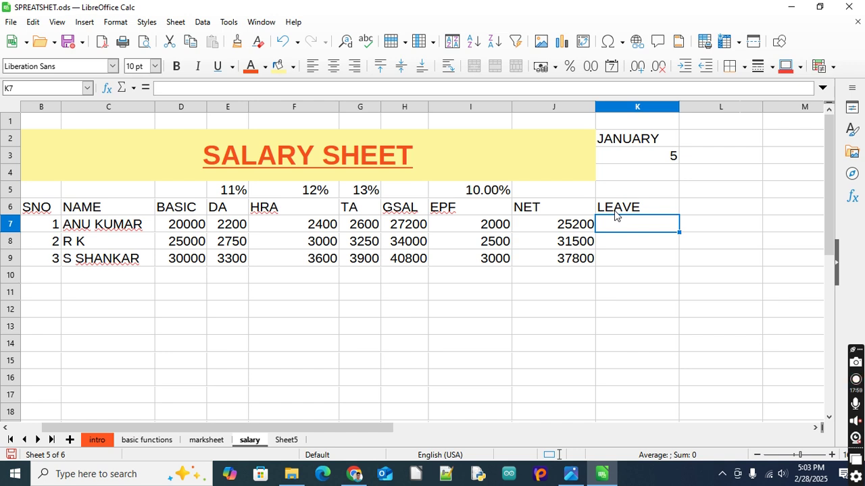
- Enter 1 in cell K4 below the 5
{"action": "left_click", "coordinate": [656, 177]}
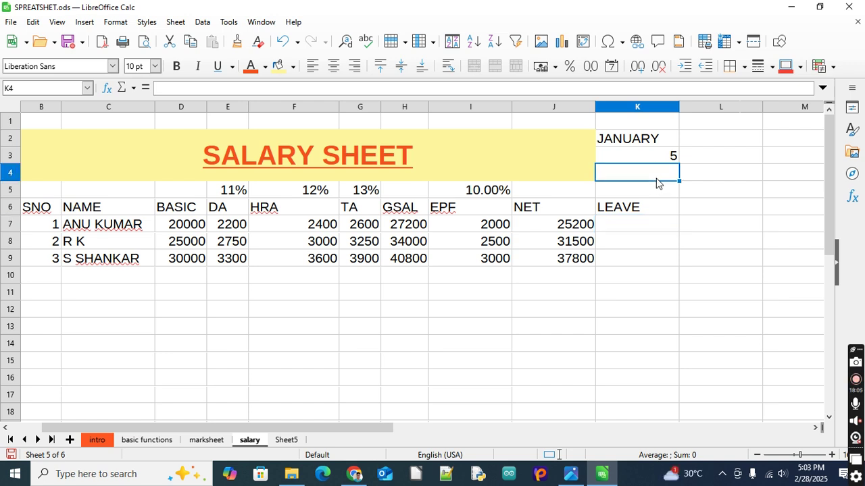
{"action": "type", "text": "1"}
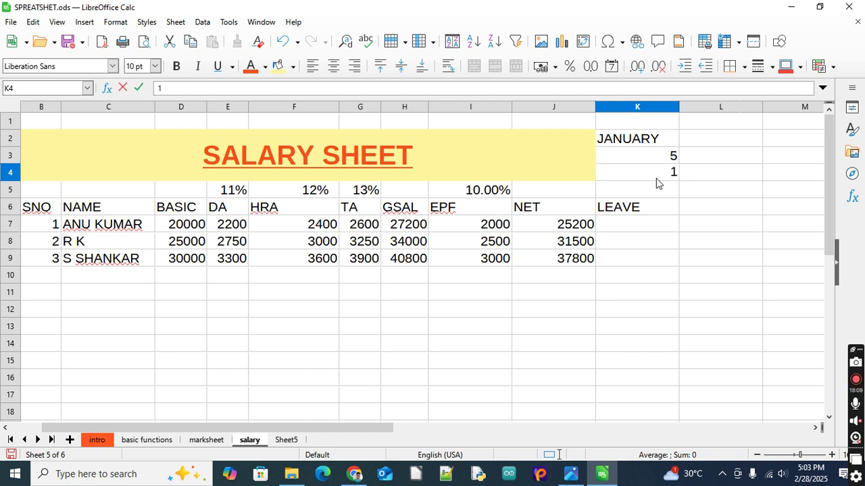
{"action": "key", "text": "Return"}
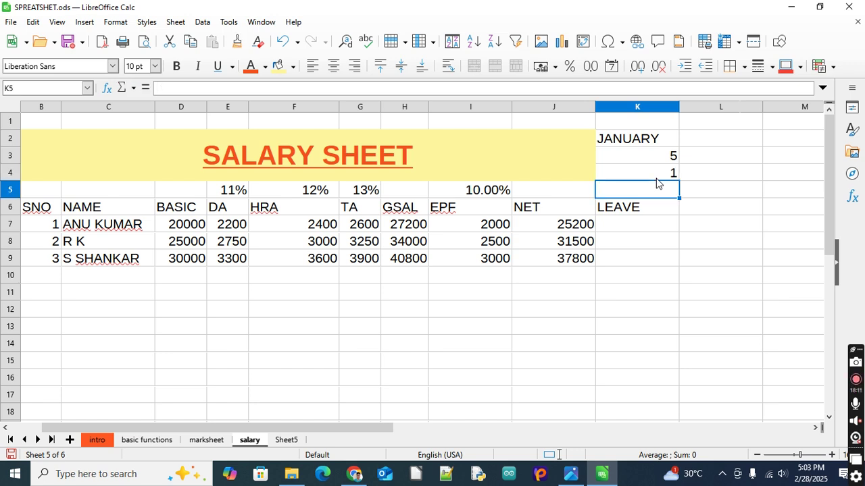
{"action": "key", "text": "Down"}
{"action": "key", "text": "Down"}
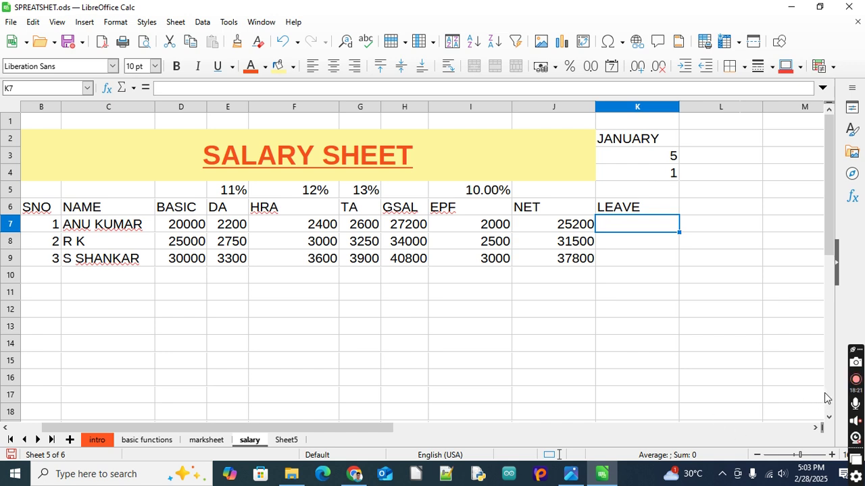
- Enter leave days 1, 2 and 3 in K7:K9 under LEAVE
{"action": "left_click", "coordinate": [817, 429]}
{"action": "left_click", "coordinate": [817, 429]}
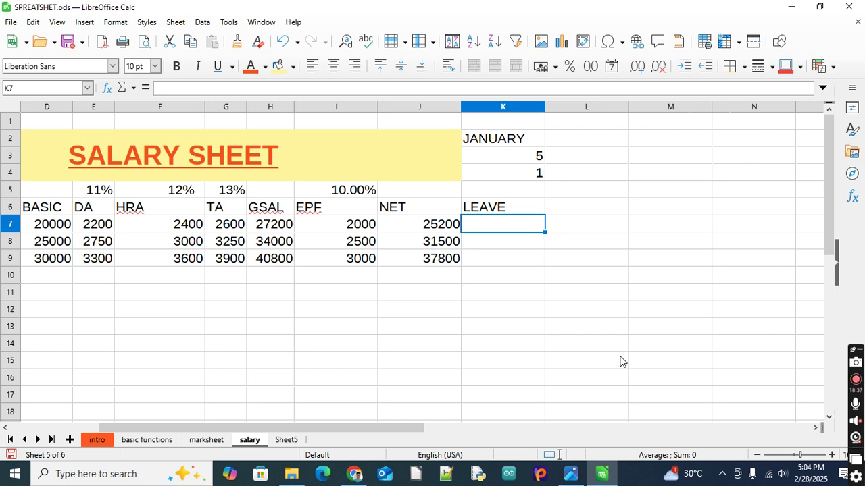
{"action": "type", "text": "1"}
{"action": "key", "text": "Return"}
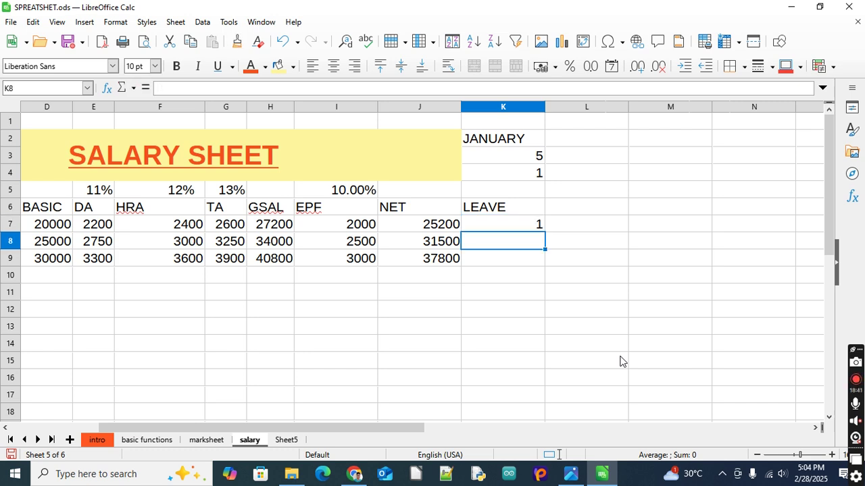
{"action": "type", "text": "2"}
{"action": "key", "text": "Return"}
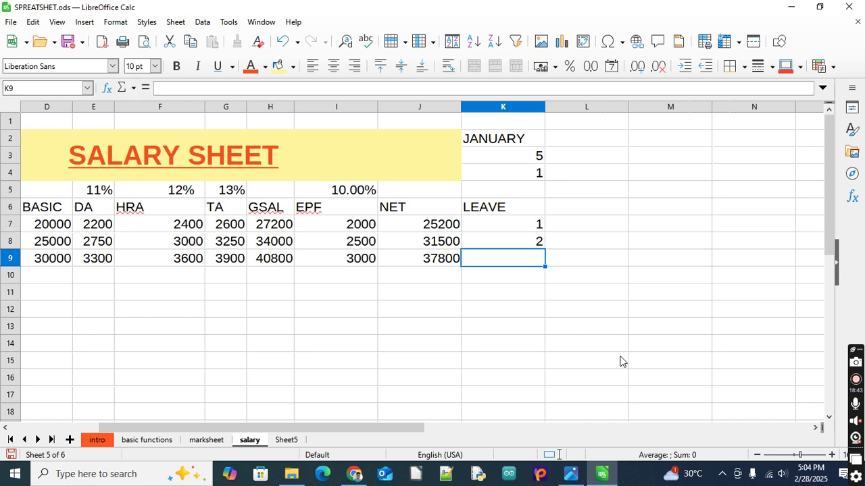
{"action": "type", "text": "3"}
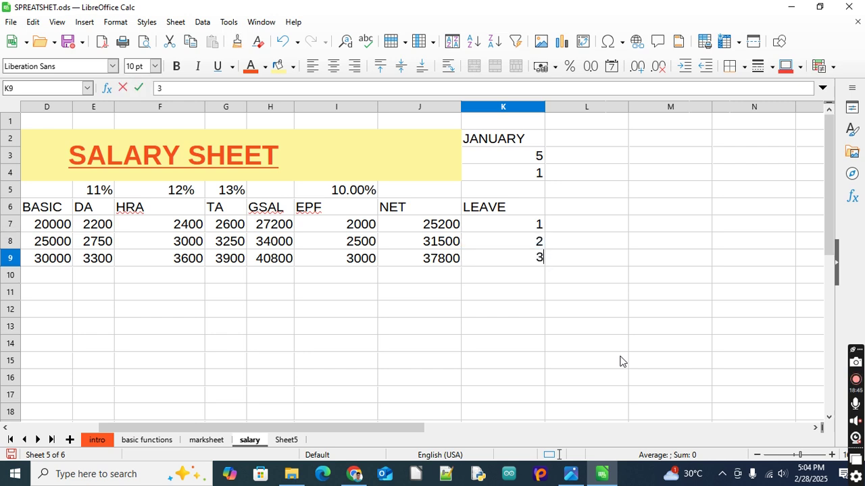
{"action": "key", "text": "Return"}
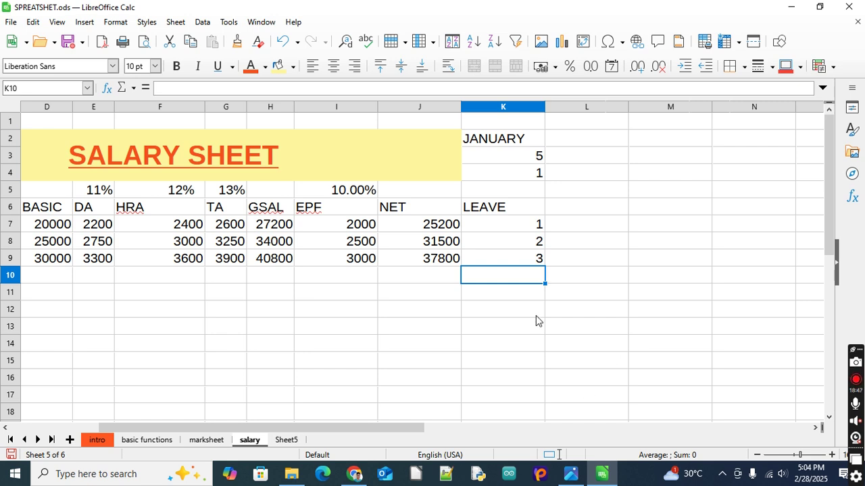
{"action": "left_click_drag", "start_coordinate": [408, 223], "coordinate": [406, 257]}
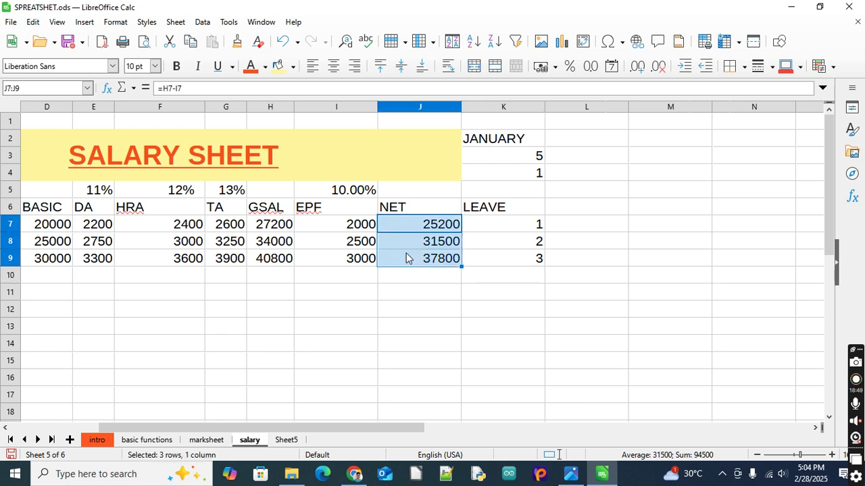
- Enter the heading INHAND/A/C in L6, next to LEAVE
{"action": "left_click", "coordinate": [599, 213]}
{"action": "type", "text": "INHAN"}
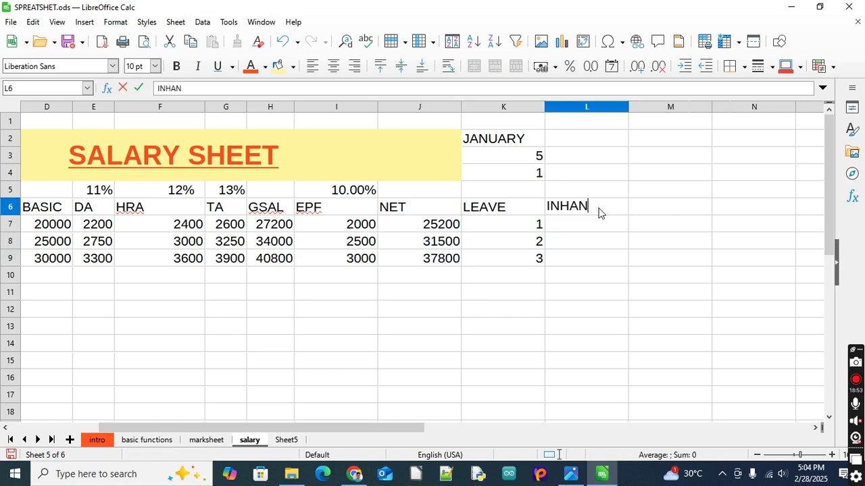
{"action": "type", "text": "D"}
{"action": "key", "text": "Return"}
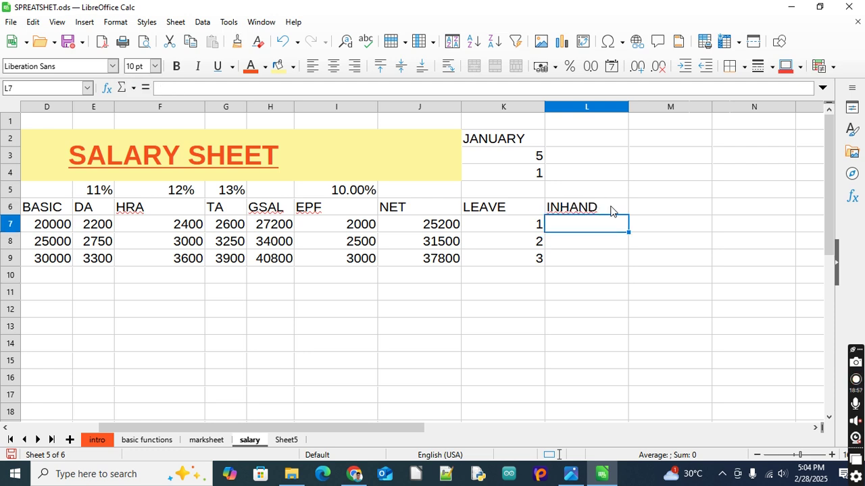
{"action": "left_click", "coordinate": [611, 210]}
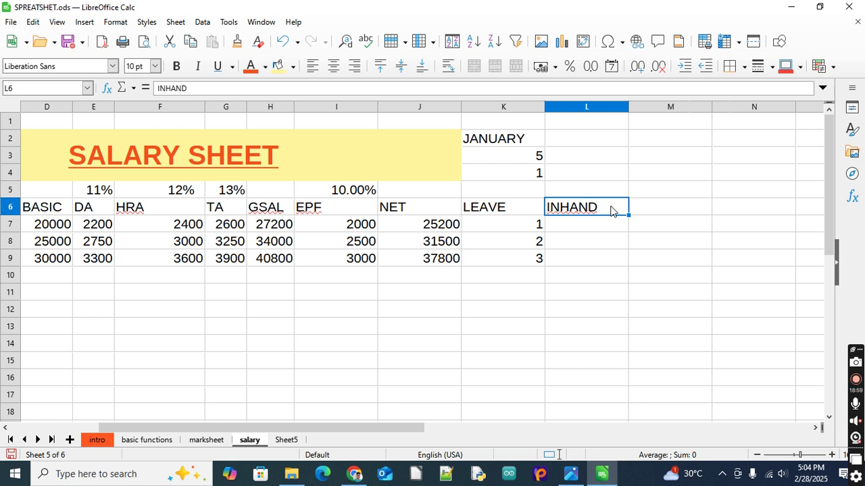
{"action": "double_click", "coordinate": [611, 210]}
{"action": "type", "text": "/"}
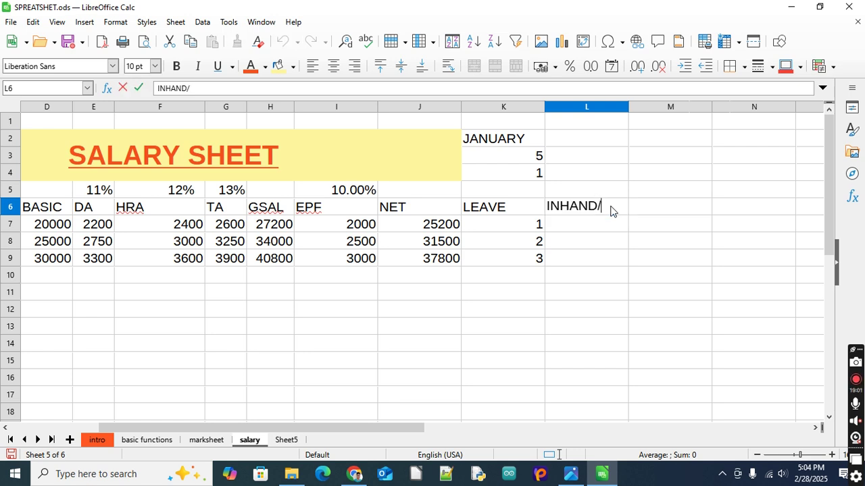
{"action": "type", "text": "A/C"}
{"action": "key", "text": "Return"}
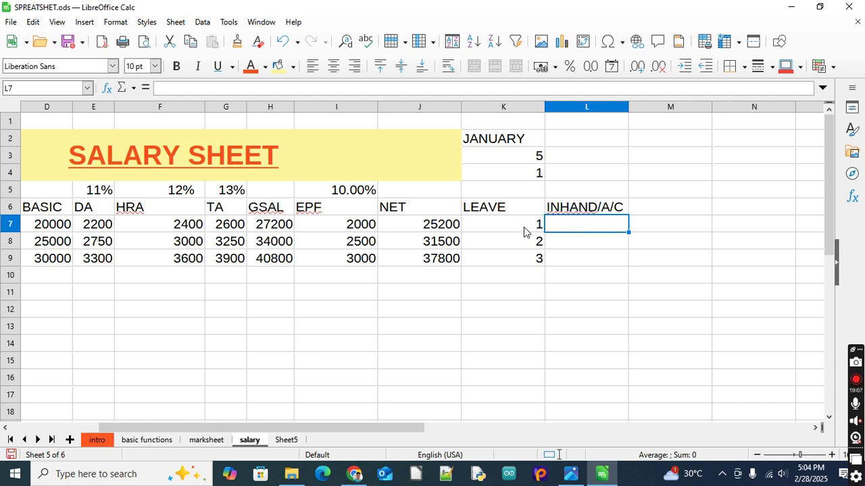
{"action": "left_click", "coordinate": [489, 226]}
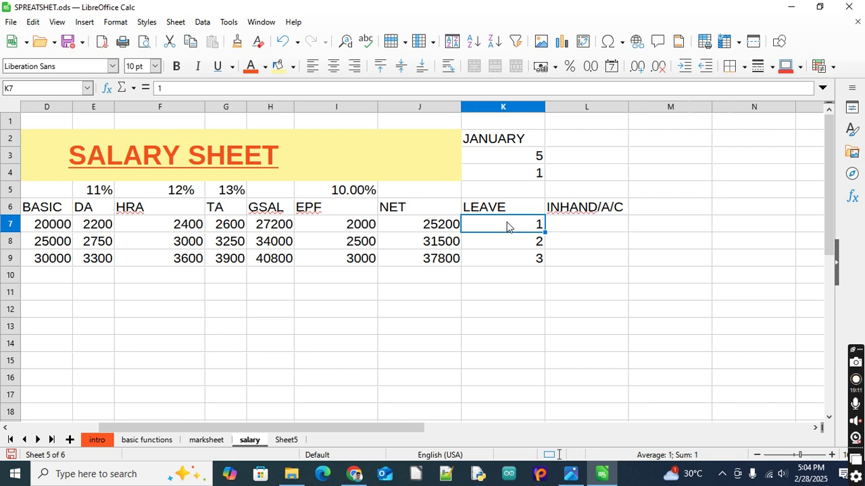
{"action": "left_click", "coordinate": [585, 228]}
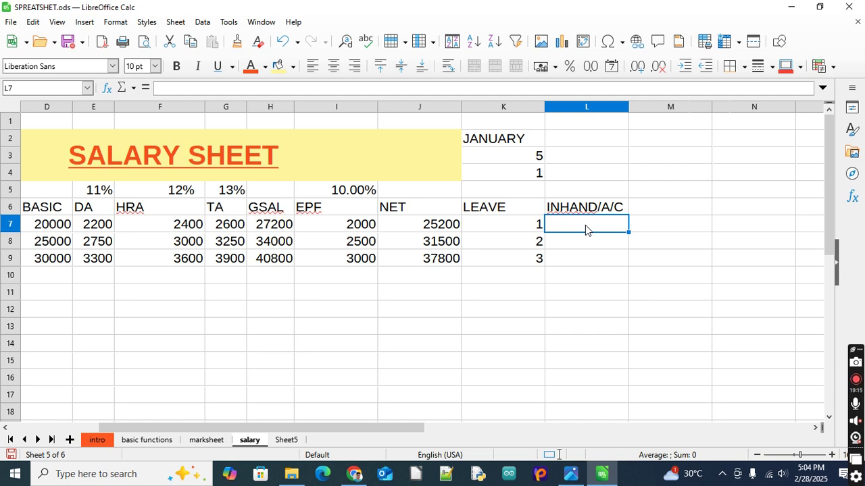
{"action": "left_click", "coordinate": [528, 248]}
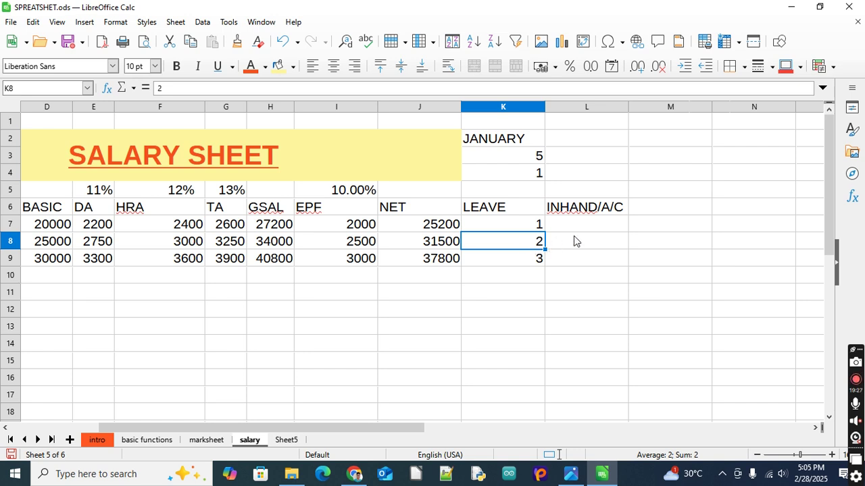
{"action": "left_click", "coordinate": [577, 149]}
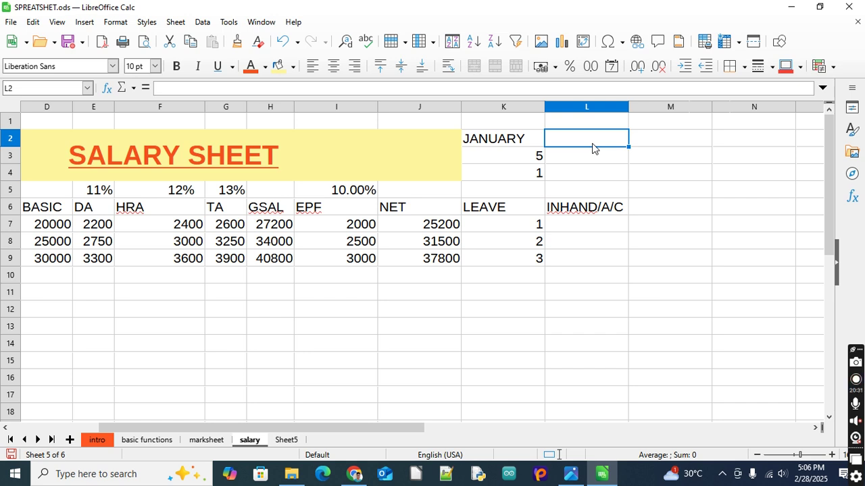
- Put a DAYS label in L2 with 30 beneath it in L3
{"action": "type", "text": "DAYS"}
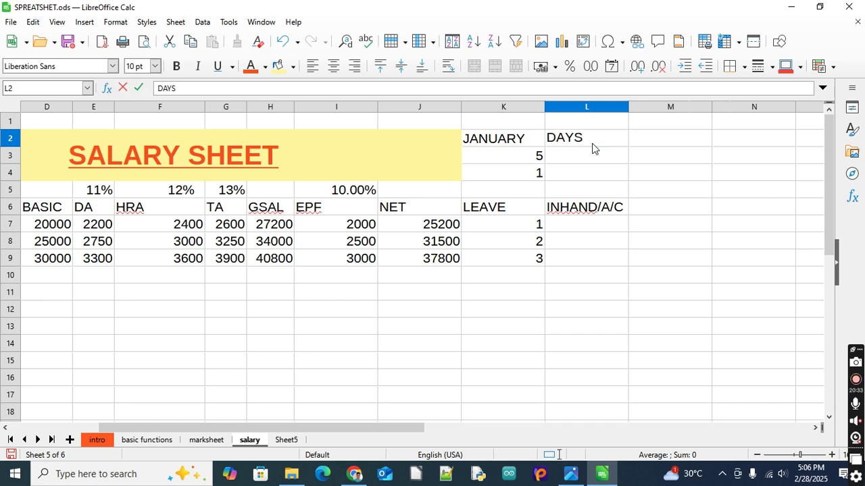
{"action": "key", "text": "Return"}
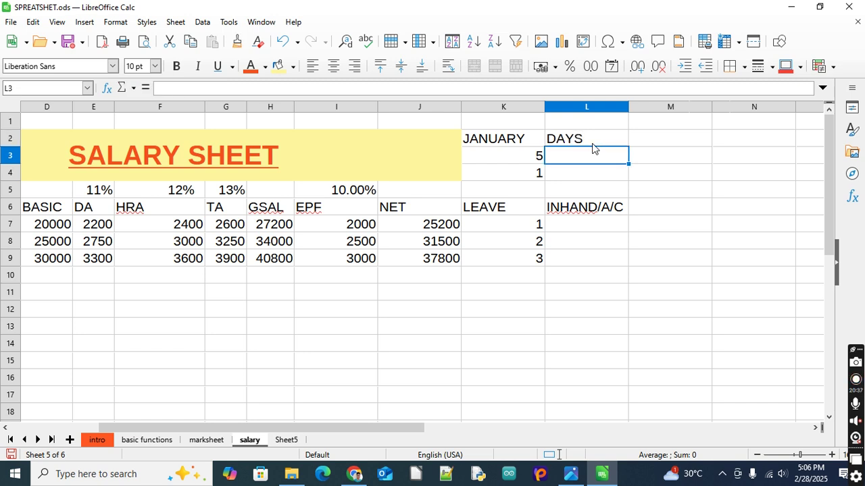
{"action": "type", "text": "30"}
{"action": "key", "text": "Return"}
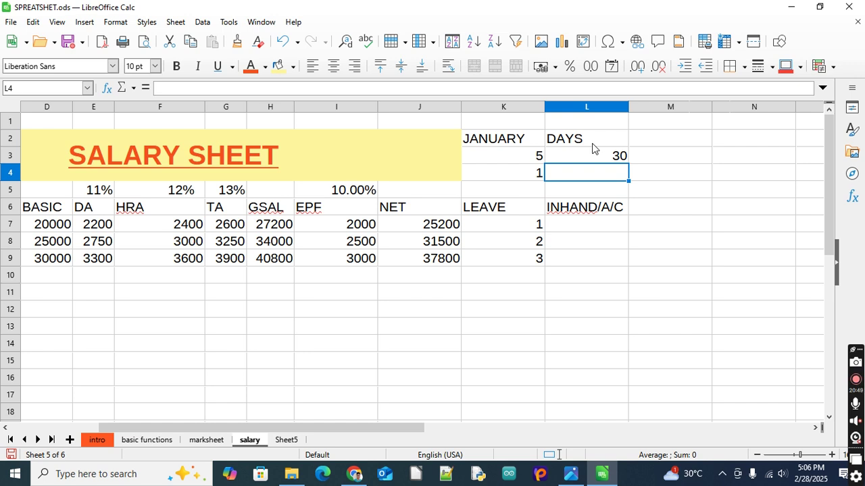
- Enter =D7/30 in L4 to get the first employee's per-day basic salary, 666.6666667
{"action": "type", "text": "="}
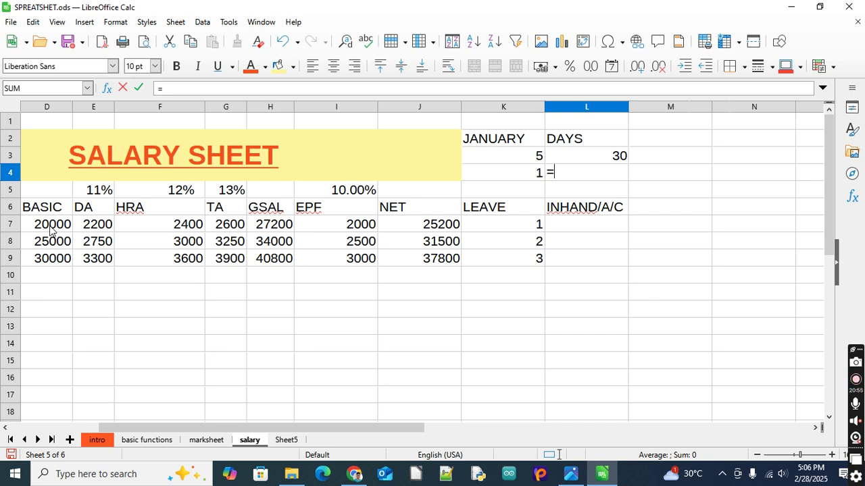
{"action": "left_click", "coordinate": [72, 227]}
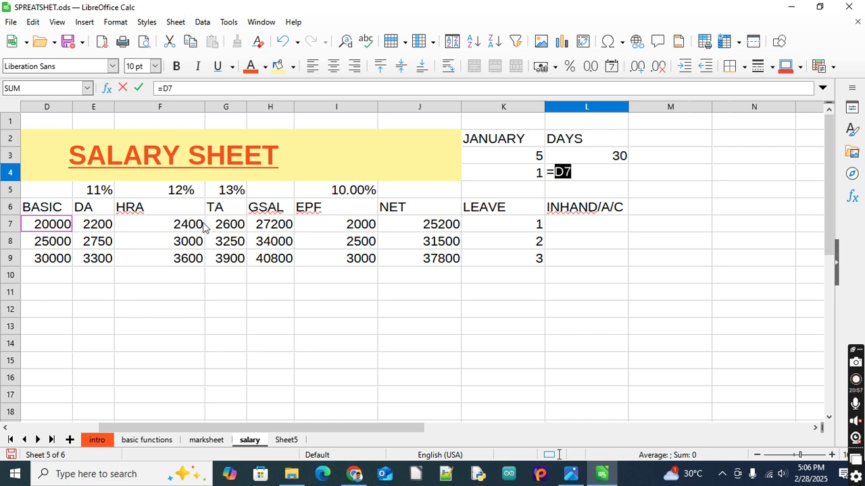
{"action": "type", "text": "/30"}
{"action": "key", "text": "Return"}
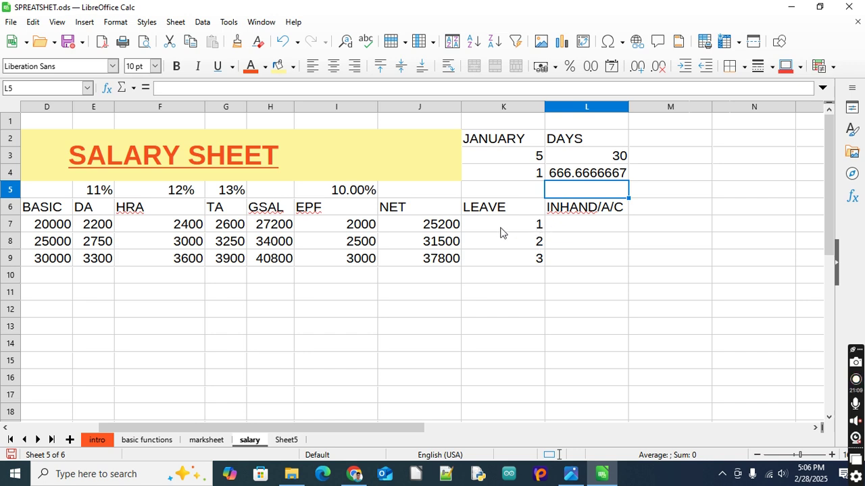
{"action": "left_click", "coordinate": [592, 226]}
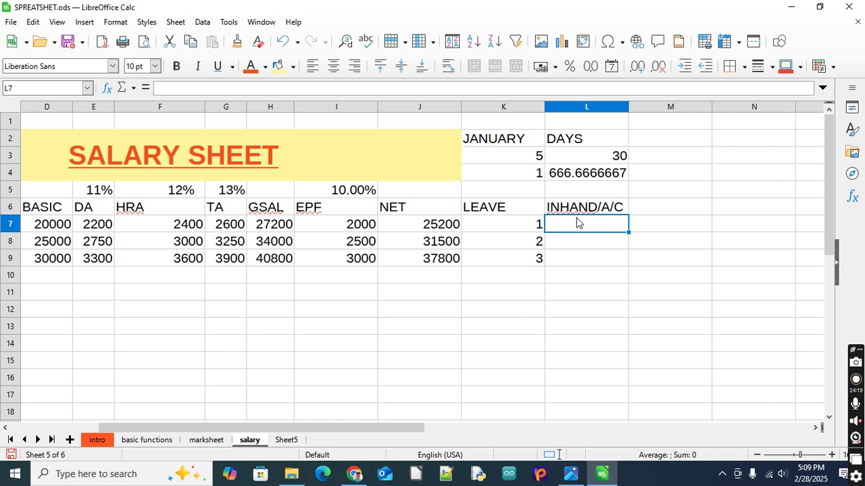
- Start L7's formula as =IF(K7>1, testing whether the leave in K7 exceeds 1
{"action": "type", "text": "="}
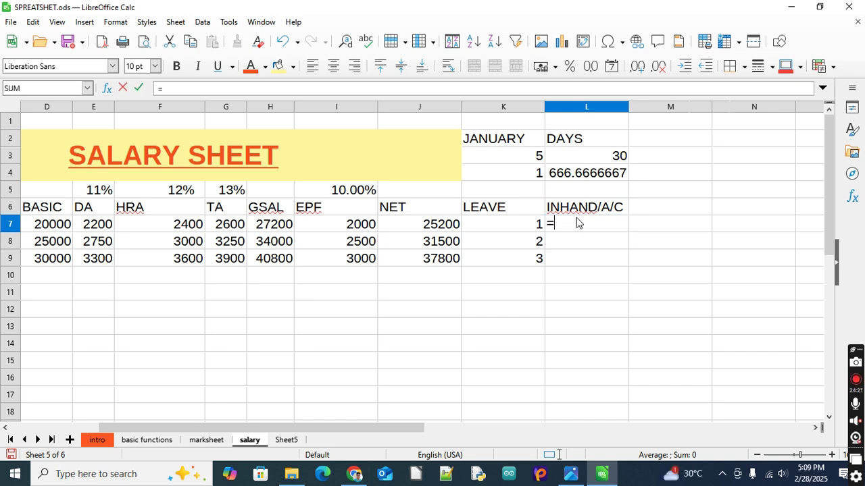
{"action": "type", "text": "IF("}
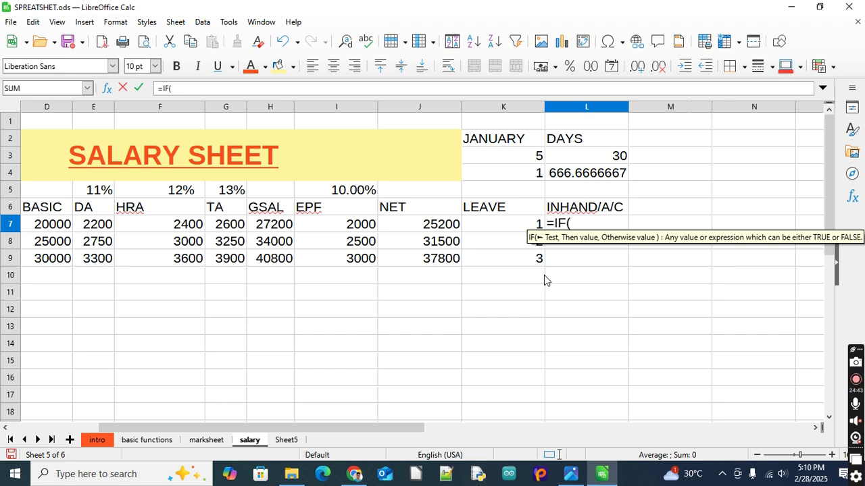
{"action": "left_click", "coordinate": [516, 225]}
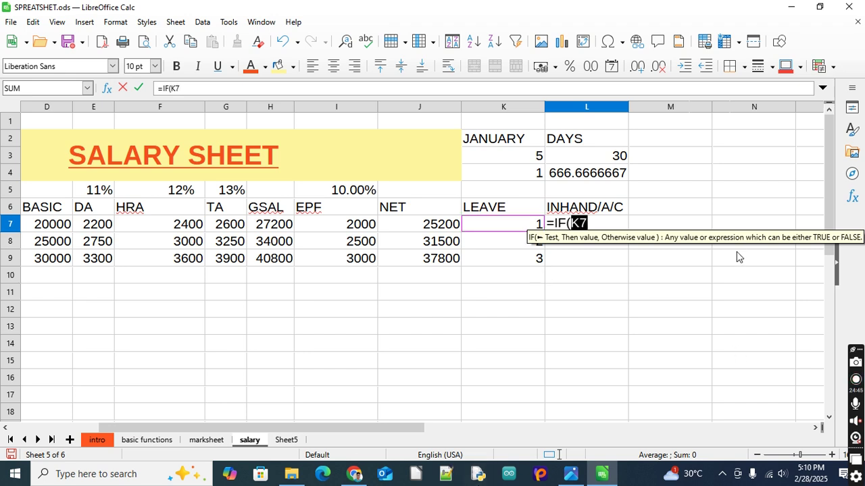
{"action": "type", "text": ">=1"}
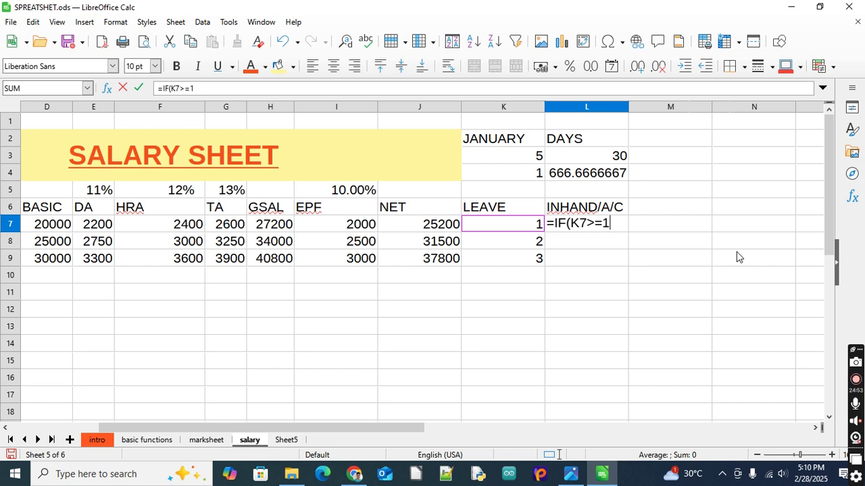
{"action": "type", "text": ","}
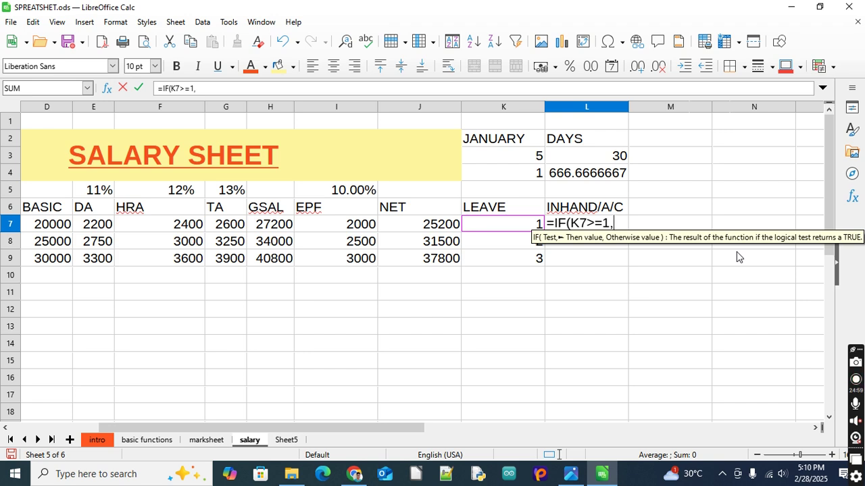
{"action": "left_click", "coordinate": [602, 224]}
{"action": "key", "text": "BackSpace"}
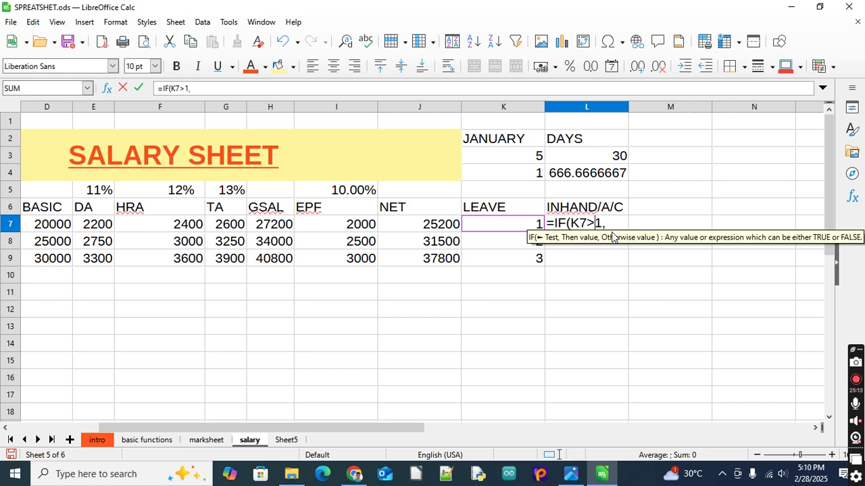
{"action": "left_click", "coordinate": [610, 216]}
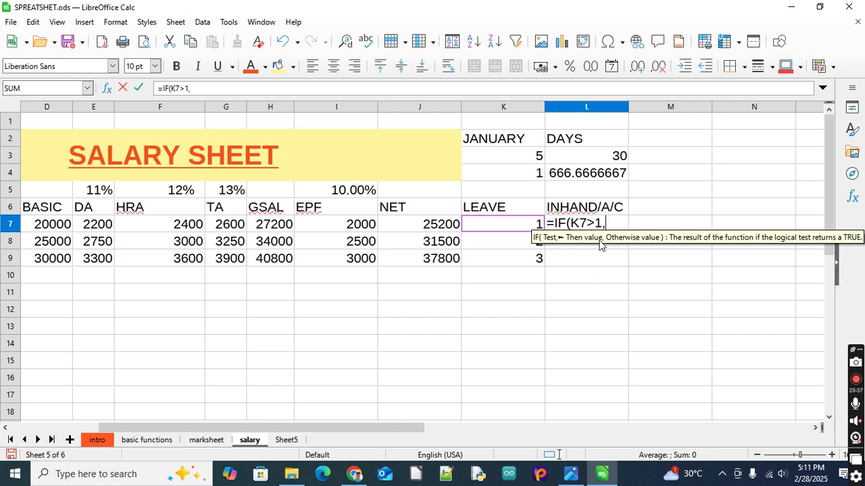
- Complete L7 as =IF(K7>1,(D7/30)*K7,D7/30) so it shows 666.6666667
{"action": "left_click", "coordinate": [42, 228]}
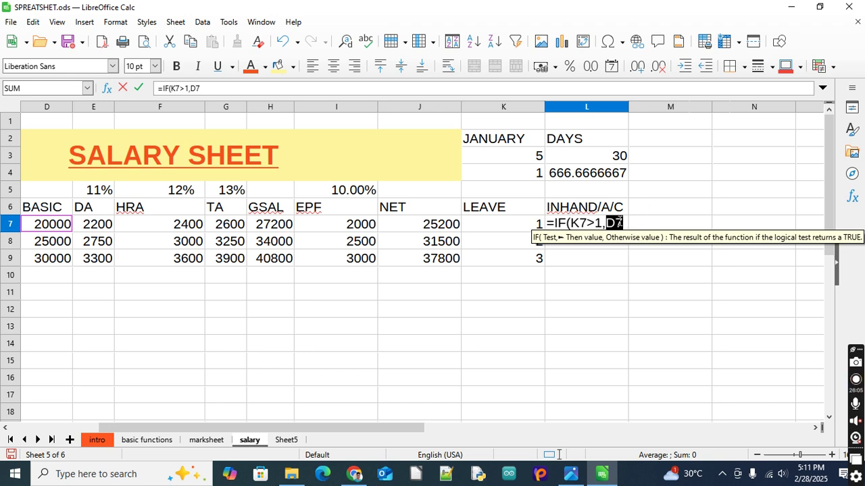
{"action": "type", "text": "/"}
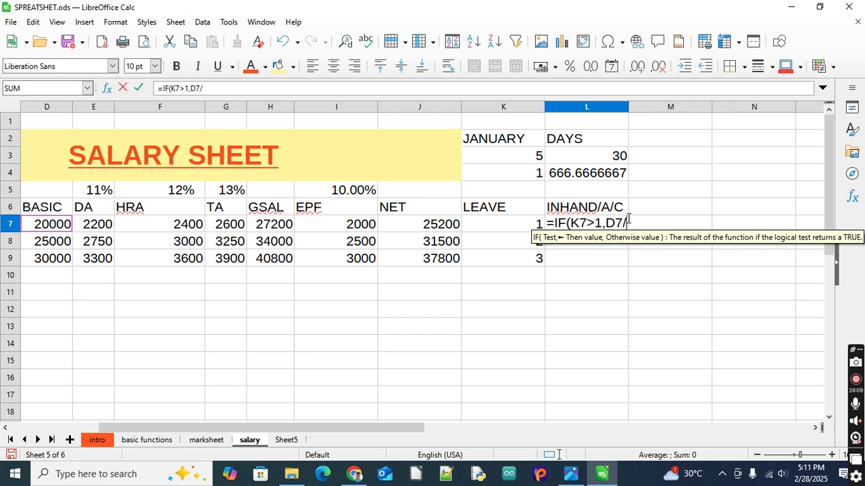
{"action": "type", "text": "30"}
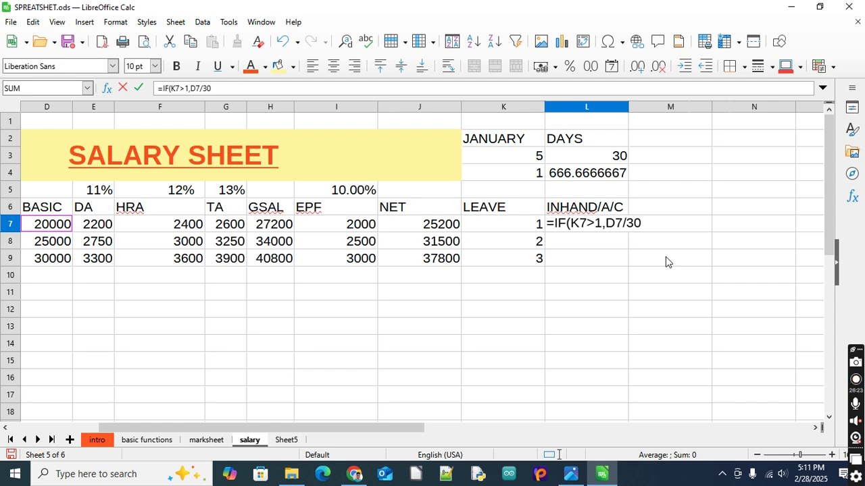
{"action": "left_click", "coordinate": [607, 223]}
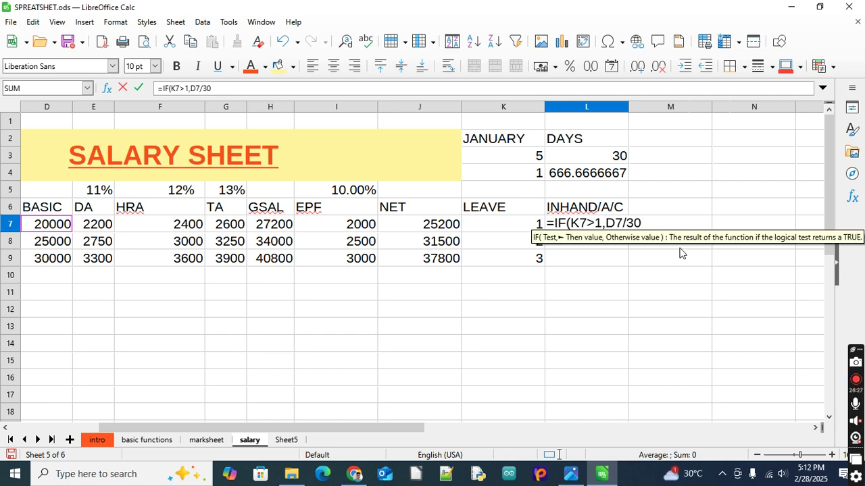
{"action": "type", "text": "("}
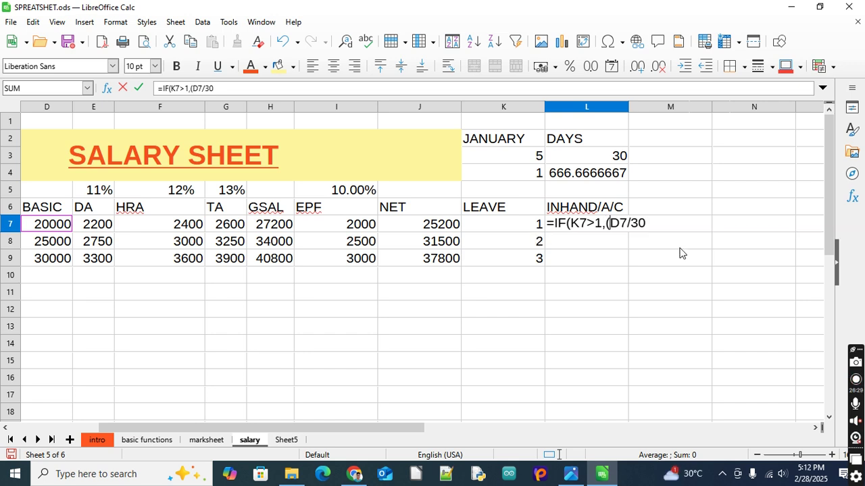
{"action": "key", "text": "Right"}
{"action": "key", "text": "Right"}
{"action": "key", "text": "Right"}
{"action": "key", "text": "Right"}
{"action": "key", "text": "Right"}
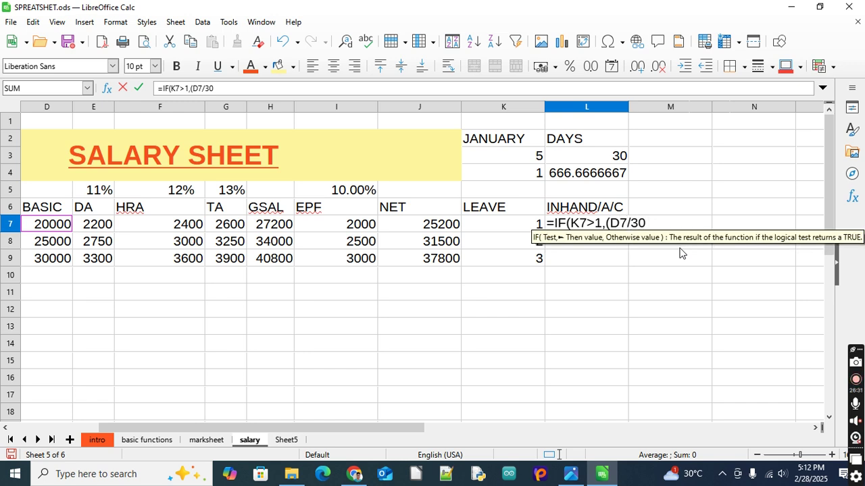
{"action": "type", "text": ")*"}
{"action": "left_click", "coordinate": [521, 225]}
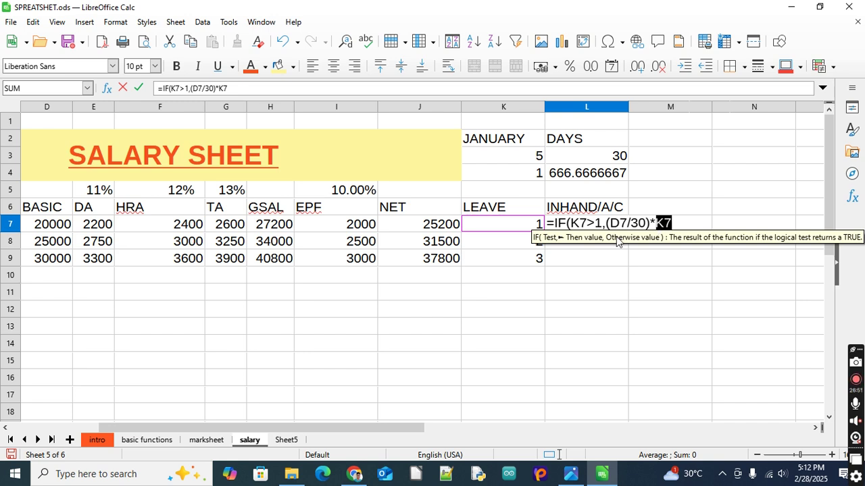
{"action": "left_click", "coordinate": [681, 224]}
{"action": "type", "text": ","}
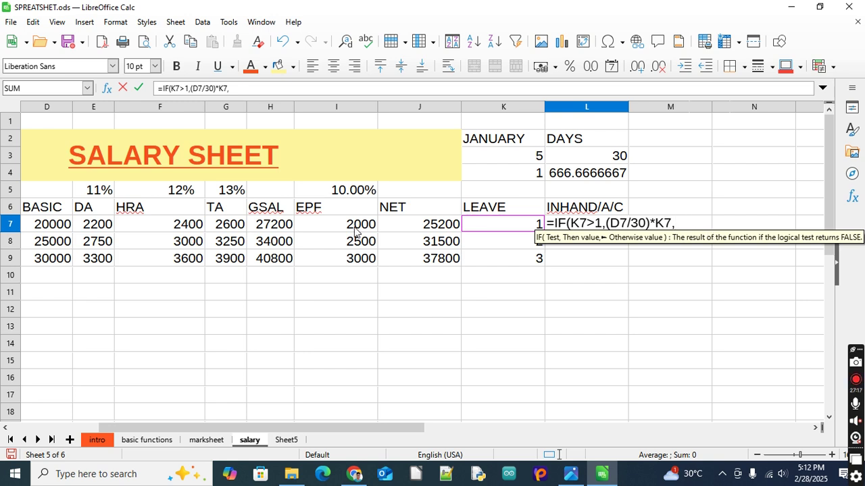
{"action": "left_click", "coordinate": [35, 228]}
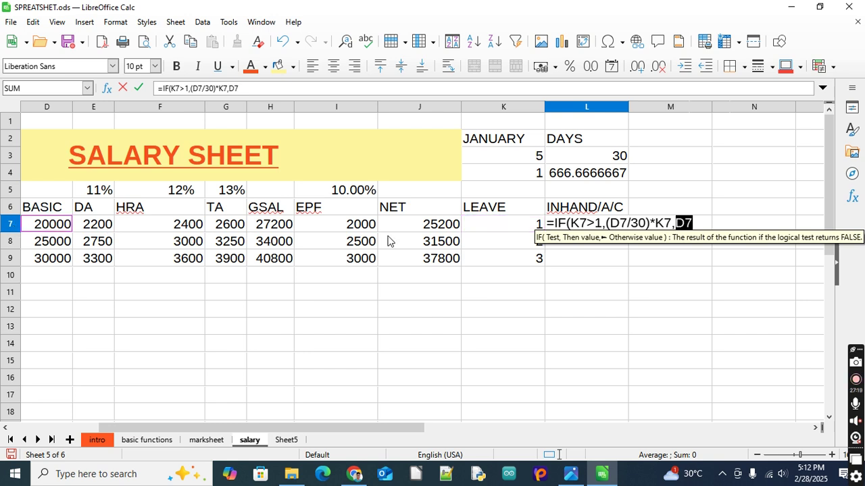
{"action": "type", "text": "/"}
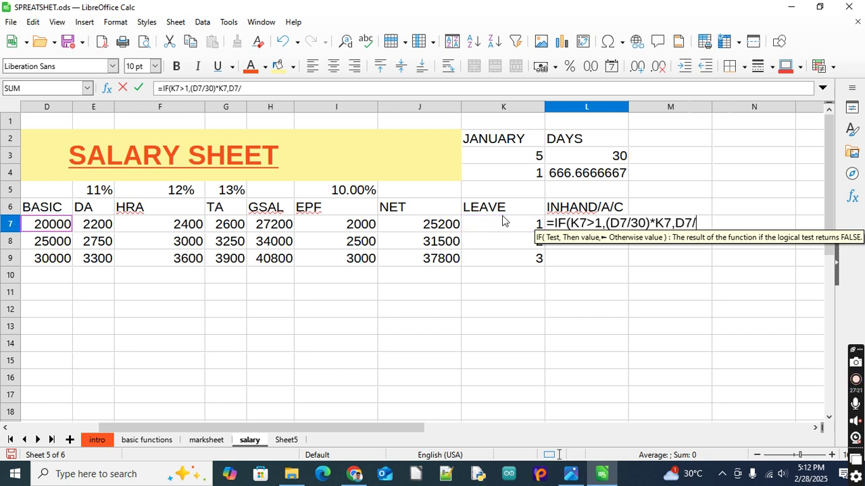
{"action": "type", "text": "30"}
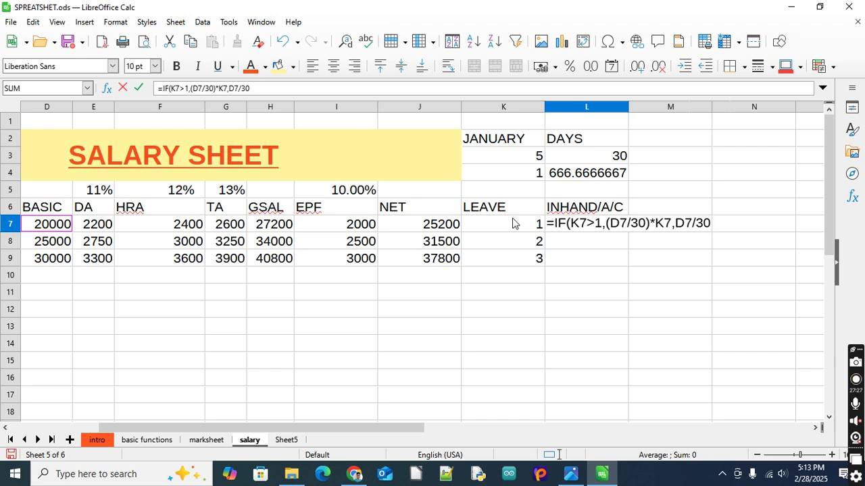
{"action": "type", "text": ")"}
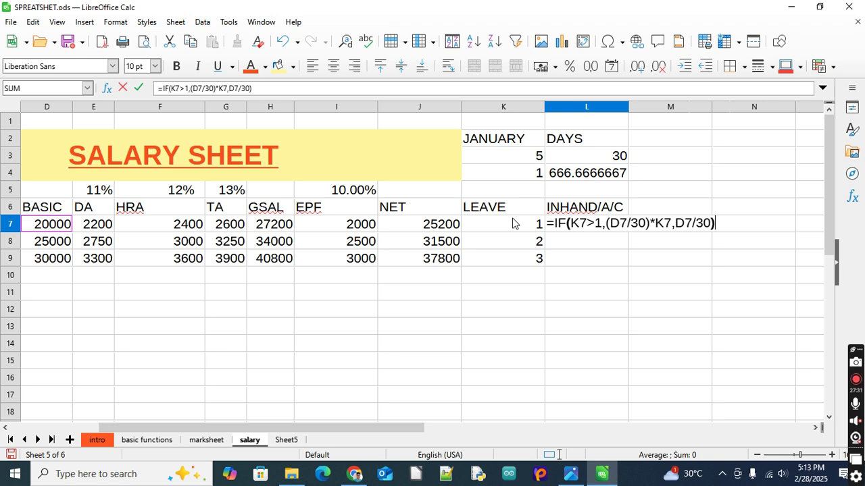
{"action": "key", "text": "Return"}
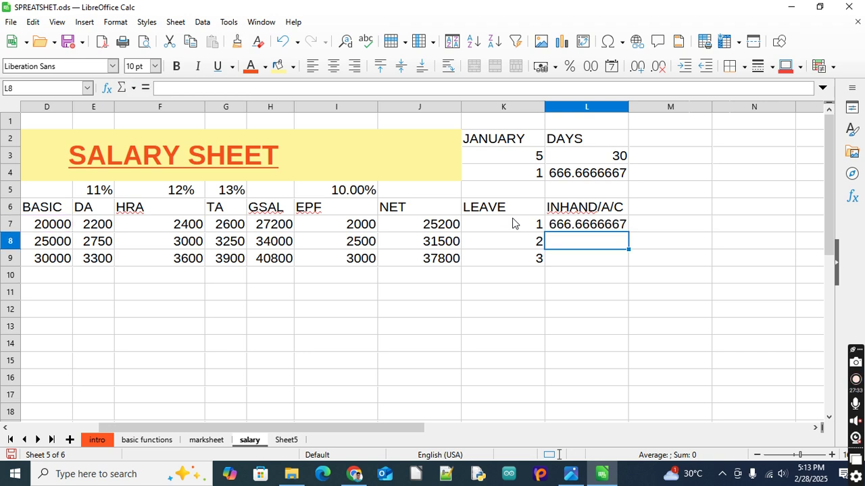
- Fill L7's IF formula down to L8 and L9, giving 1666.666667 and 3000
{"action": "left_click", "coordinate": [553, 228]}
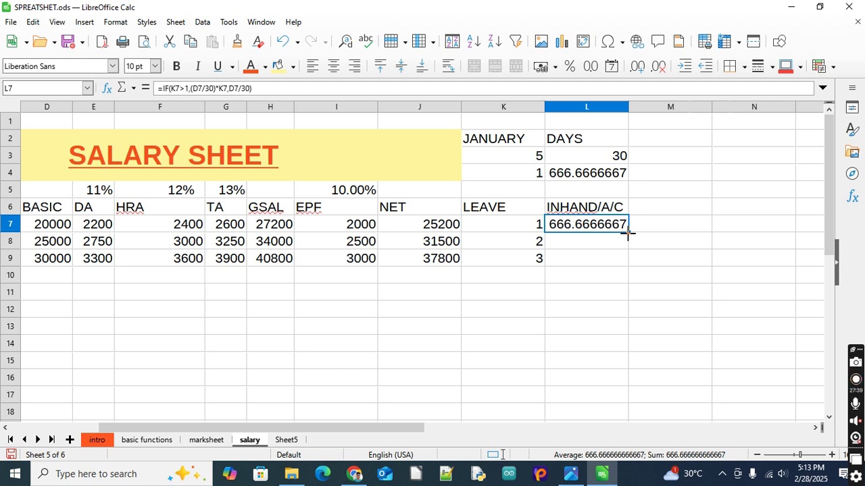
{"action": "left_click_drag", "start_coordinate": [627, 232], "coordinate": [628, 260]}
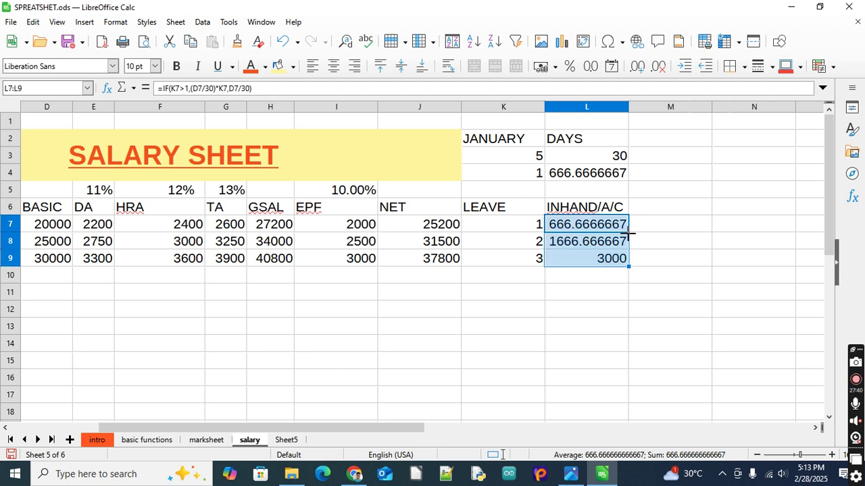
{"action": "left_click", "coordinate": [554, 314]}
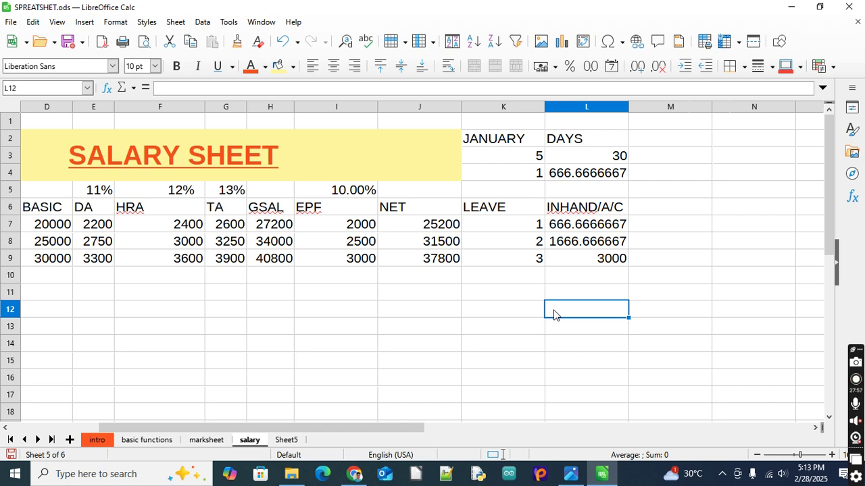
- Change L4's formula from =D7/30 to =D8/30 so it shows 833.3333333
{"action": "left_click", "coordinate": [589, 177]}
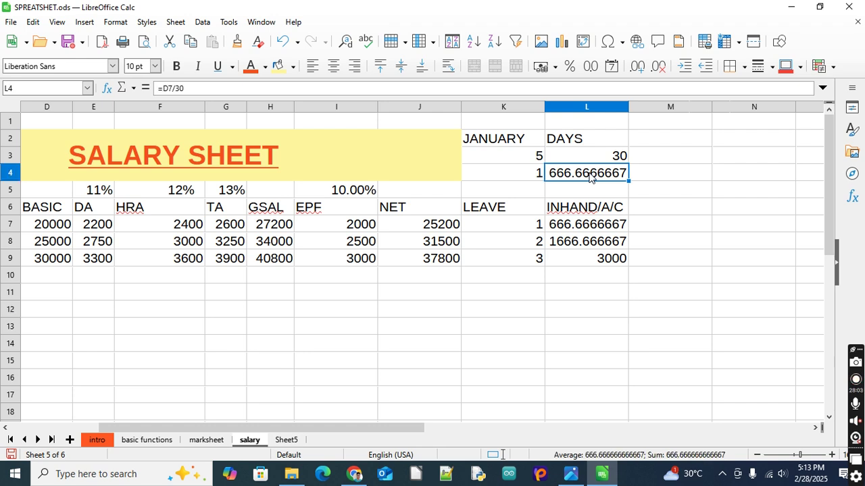
{"action": "double_click", "coordinate": [589, 177]}
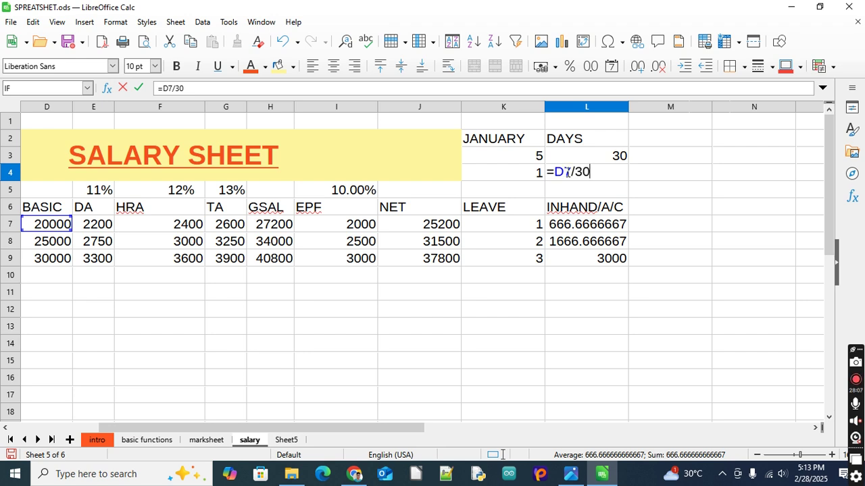
{"action": "left_click", "coordinate": [570, 172]}
{"action": "key", "text": "BackSpace"}
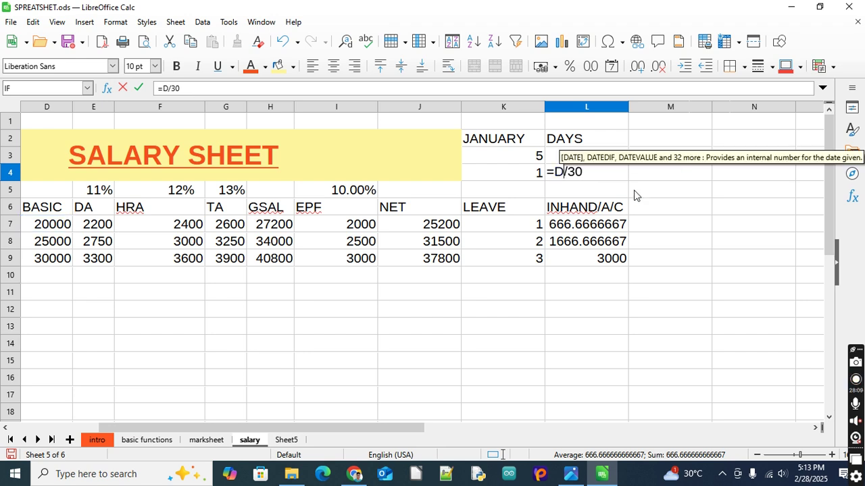
{"action": "type", "text": "8"}
{"action": "key", "text": "Return"}
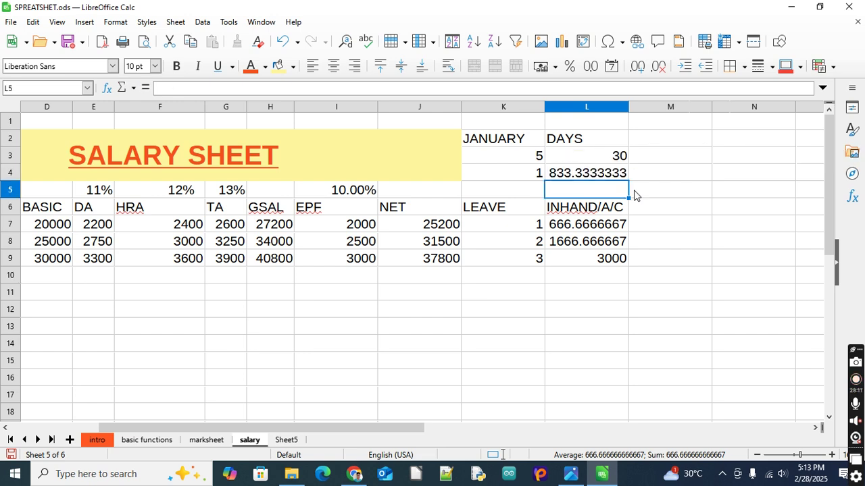
{"action": "left_click", "coordinate": [569, 177]}
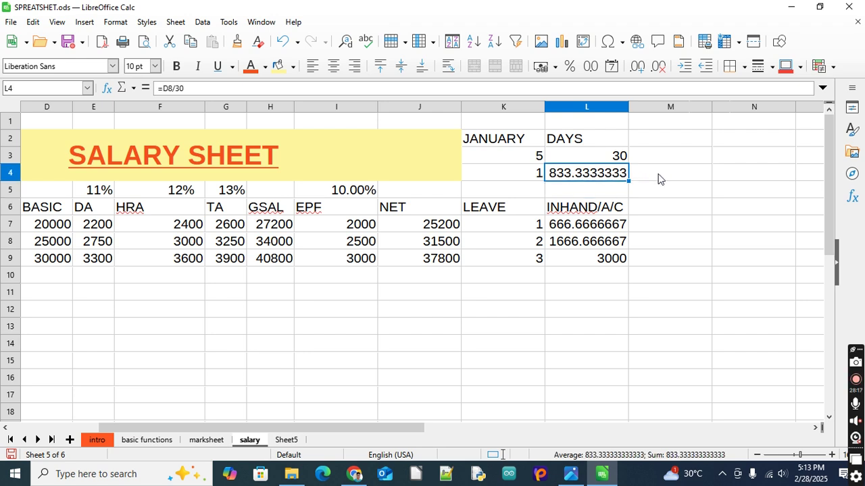
- Begin an =L4 formula in M4, then cancel the entry
{"action": "left_click", "coordinate": [691, 176]}
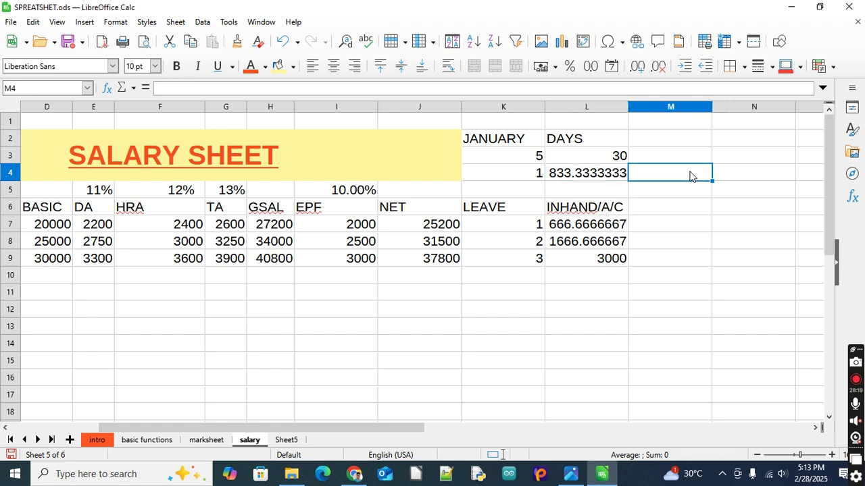
{"action": "type", "text": "="}
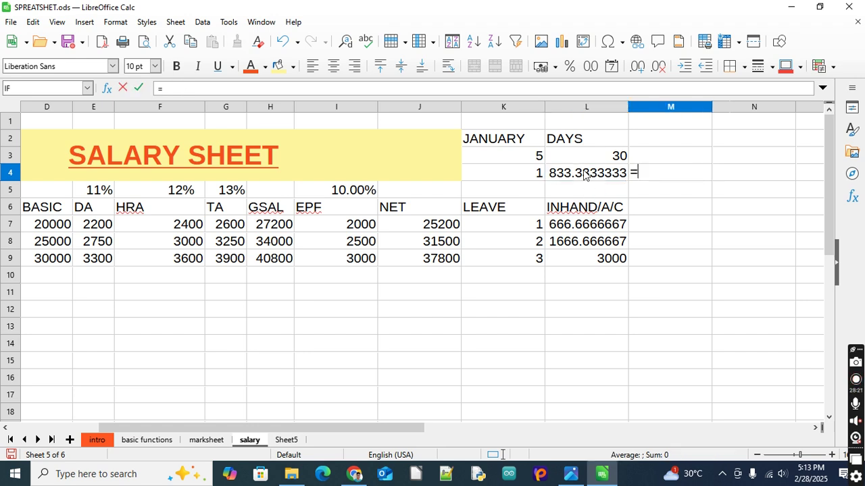
{"action": "left_click", "coordinate": [585, 175]}
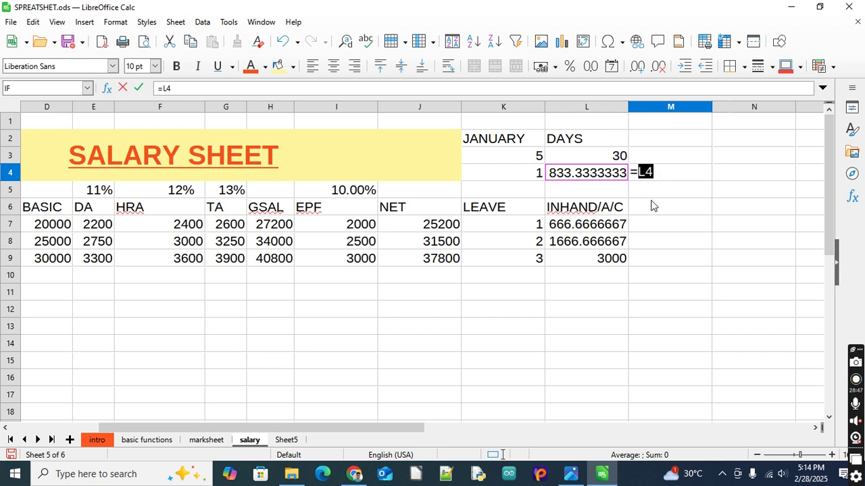
{"action": "key", "text": "Escape"}
- Inspect the IF leave formulas in L8 and L7, leaving both unchanged
{"action": "left_click", "coordinate": [587, 243]}
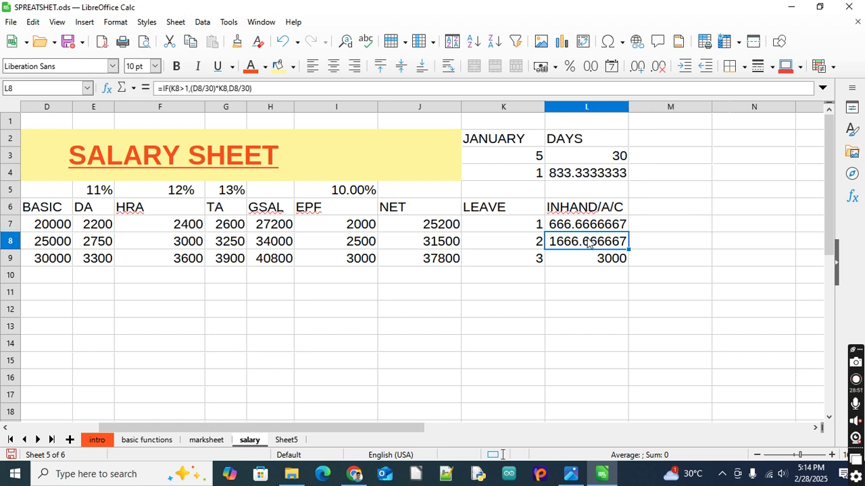
{"action": "double_click", "coordinate": [588, 244]}
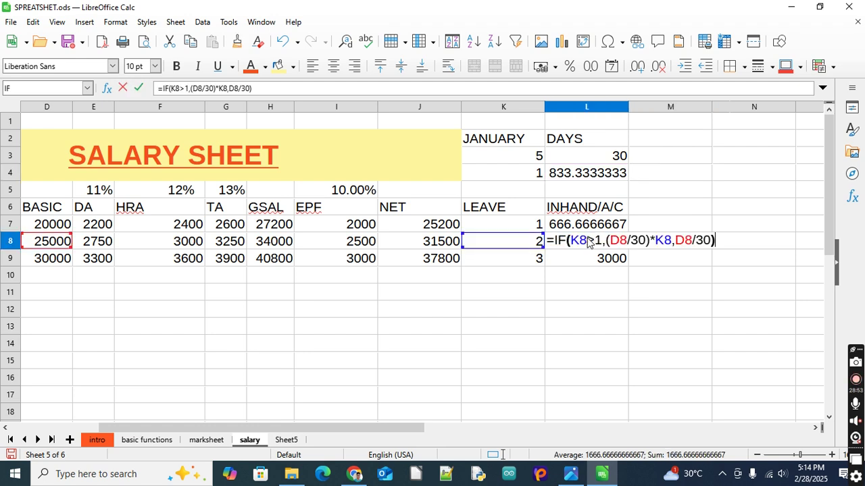
{"action": "key", "text": "Escape"}
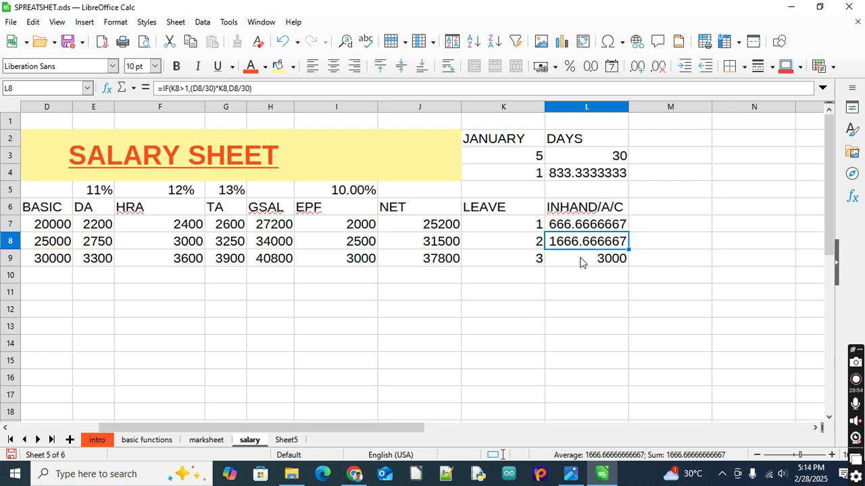
{"action": "left_click", "coordinate": [587, 225]}
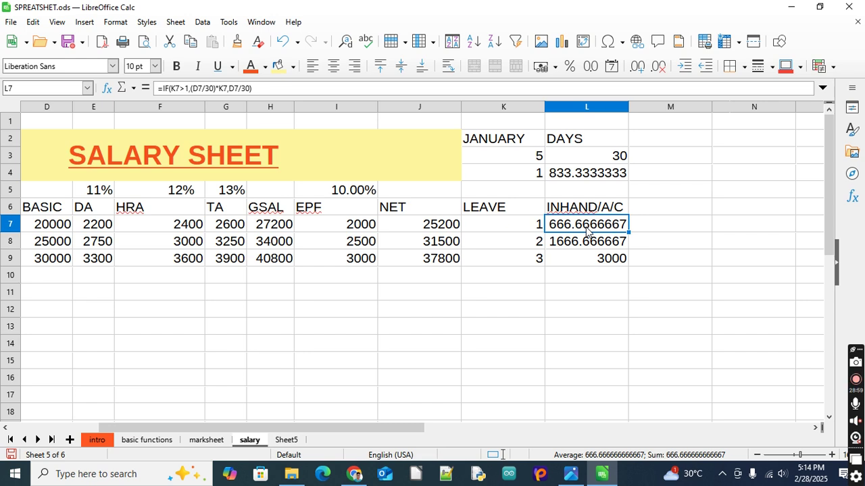
{"action": "double_click", "coordinate": [586, 231]}
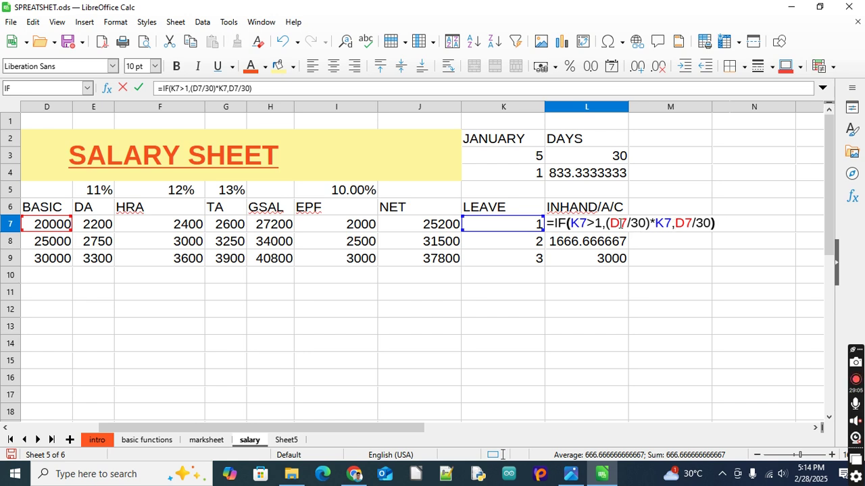
{"action": "left_click", "coordinate": [671, 223]}
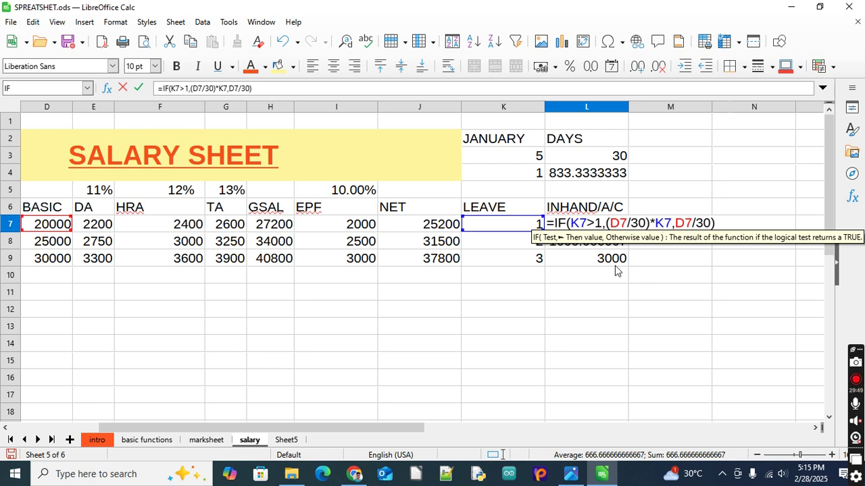
{"action": "key", "text": "Return"}
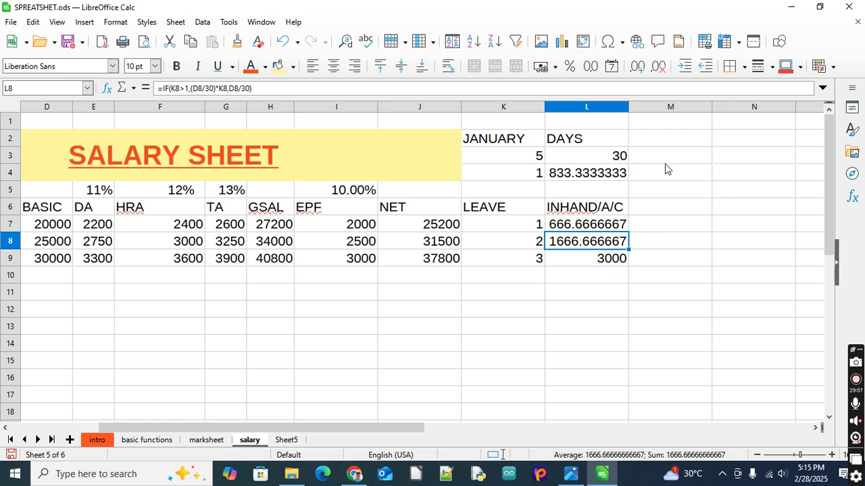
{"action": "left_click", "coordinate": [666, 174]}
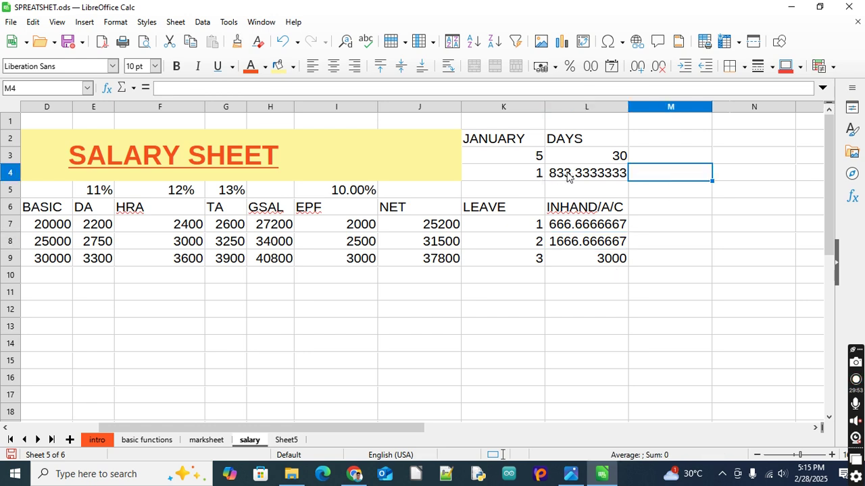
- Enter =L4*2 in M4, giving 1666.666667
{"action": "left_click", "coordinate": [569, 174]}
{"action": "left_click", "coordinate": [656, 175]}
{"action": "type", "text": "="}
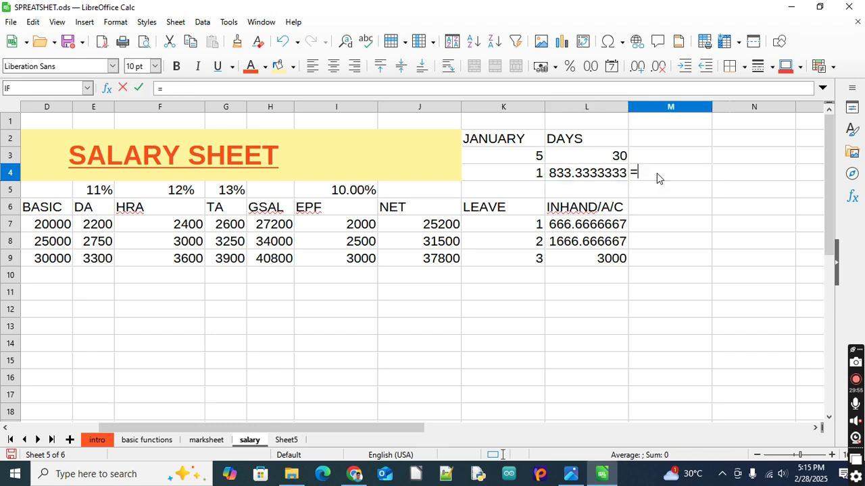
{"action": "left_click", "coordinate": [565, 173]}
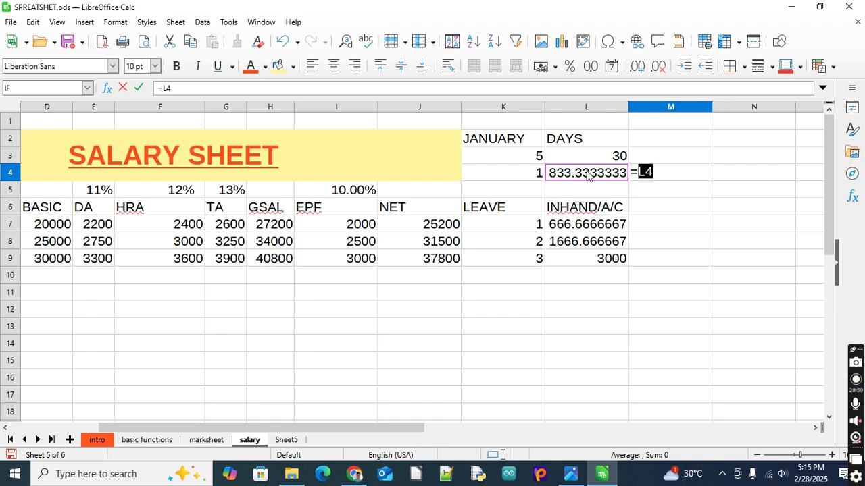
{"action": "type", "text": "*2"}
{"action": "key", "text": "Return"}
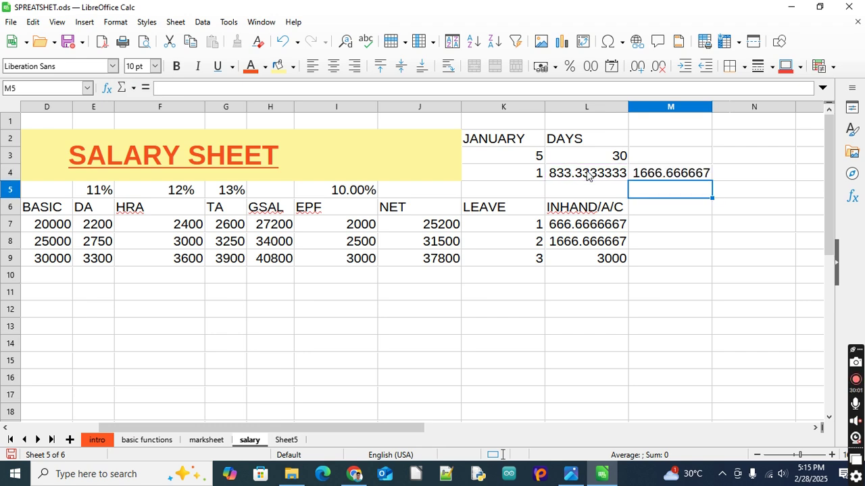
{"action": "left_click", "coordinate": [591, 245]}
{"action": "left_click", "coordinate": [654, 178]}
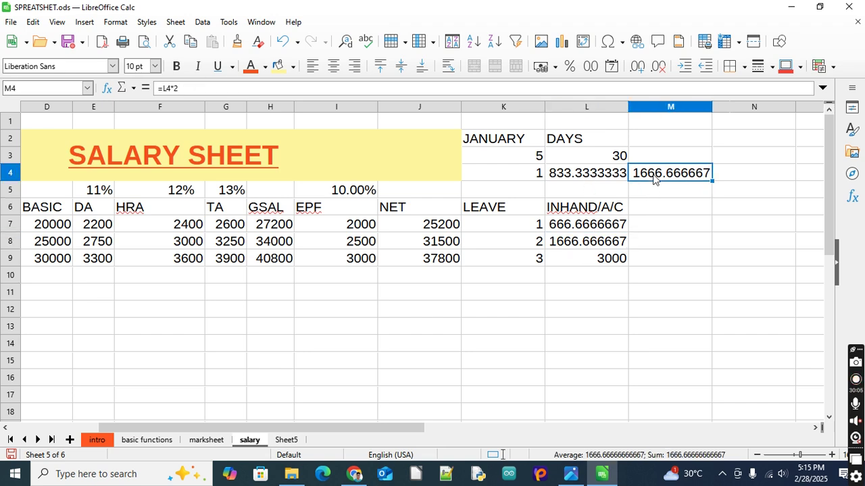
{"action": "left_click", "coordinate": [592, 227]}
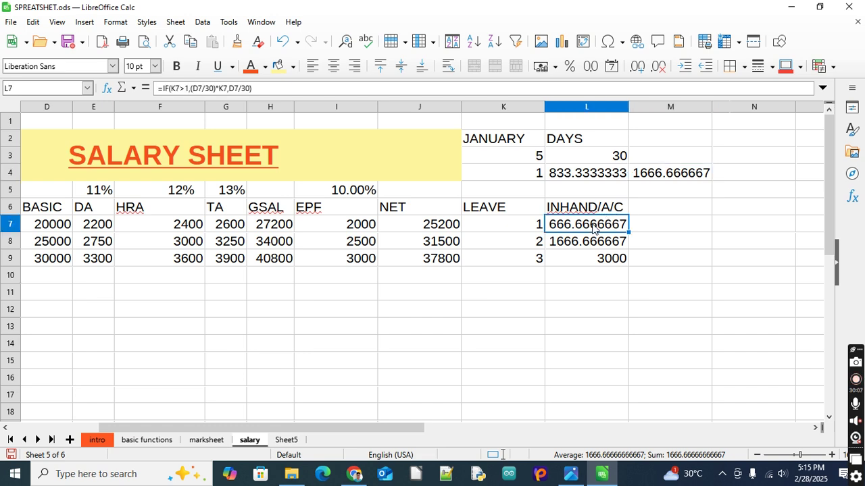
{"action": "double_click", "coordinate": [592, 227]}
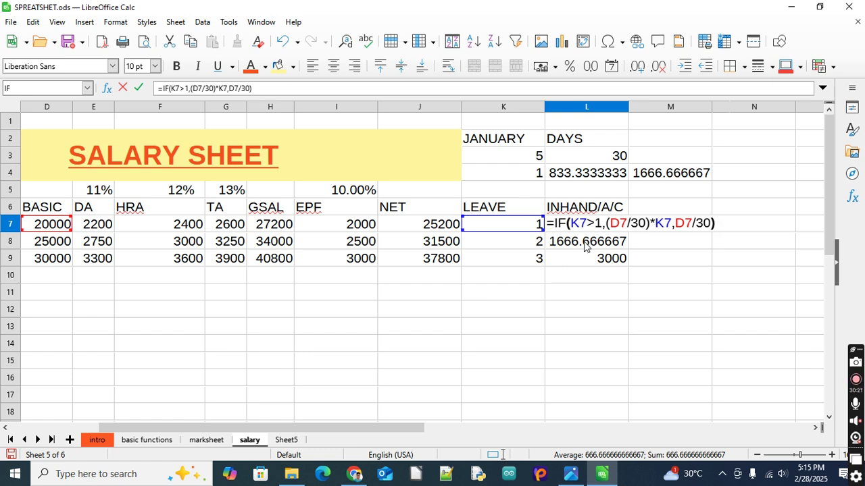
{"action": "key", "text": "Return"}
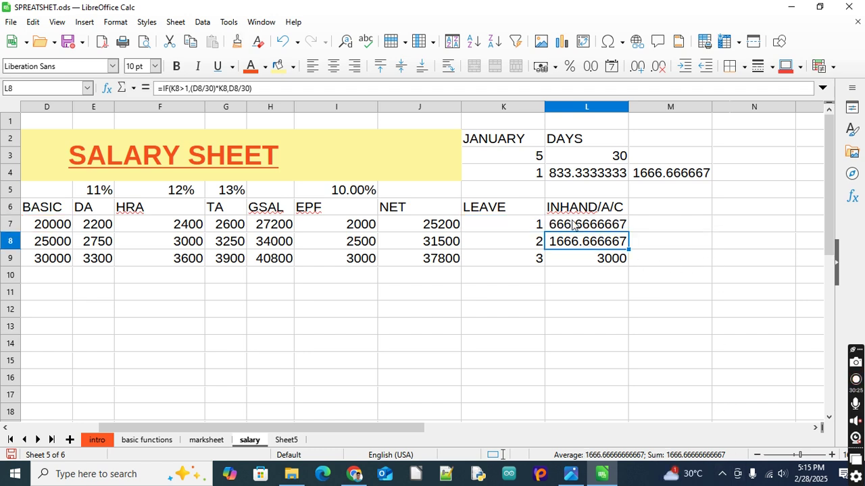
{"action": "left_click", "coordinate": [572, 225]}
{"action": "left_click", "coordinate": [574, 245]}
{"action": "left_click", "coordinate": [574, 229]}
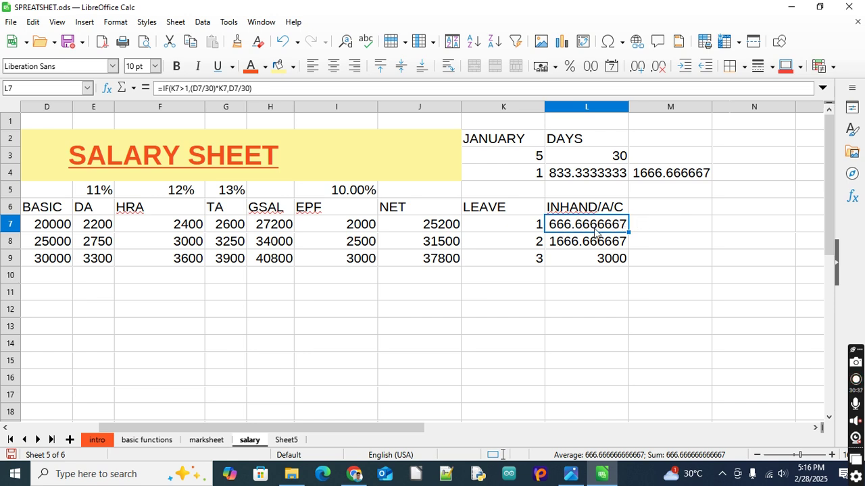
{"action": "left_click", "coordinate": [604, 207]}
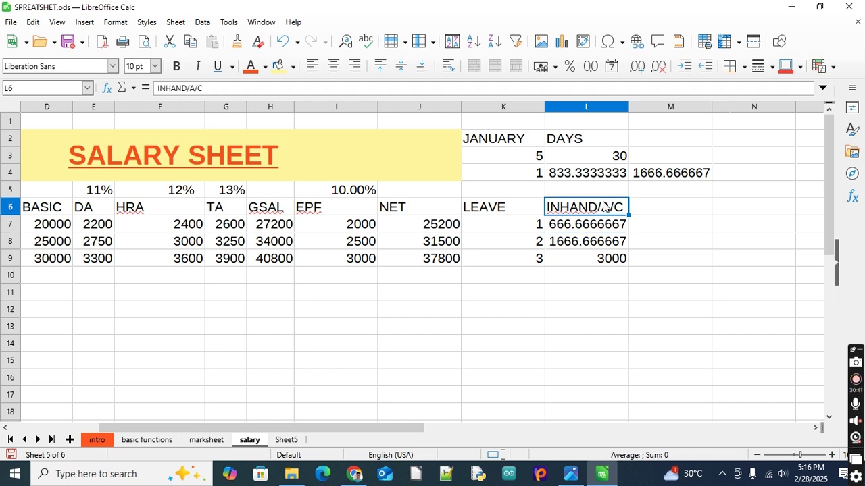
- Retitle the L6 heading to DED, then review the formulas in L7, L8 and L9
{"action": "type", "text": "DED"}
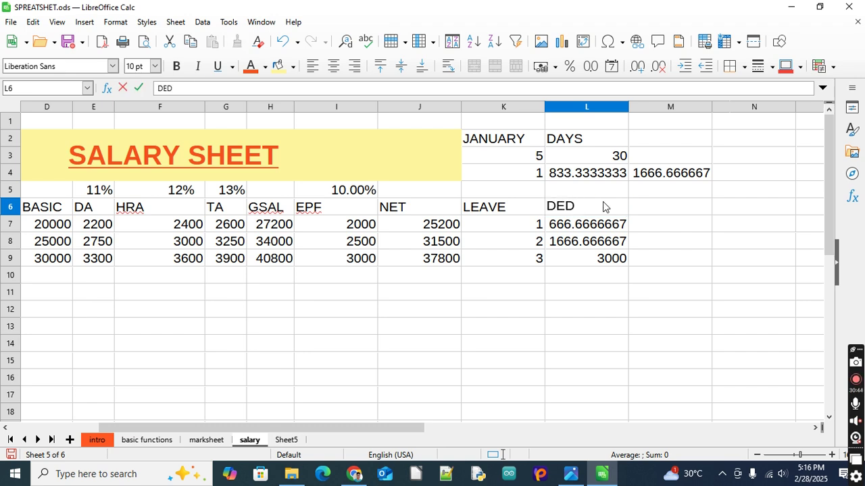
{"action": "key", "text": "Return"}
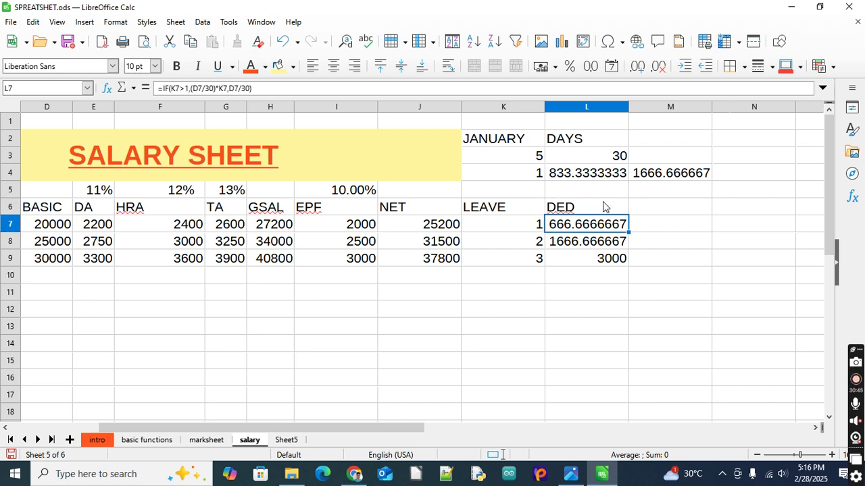
{"action": "left_click", "coordinate": [602, 227]}
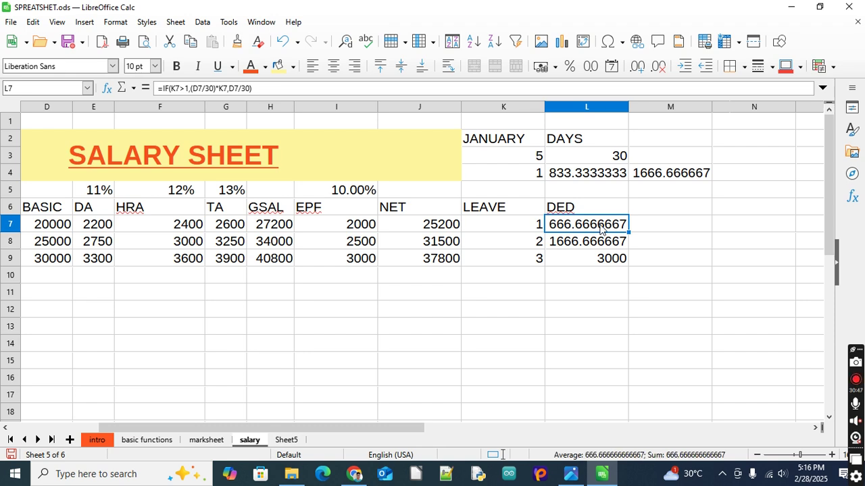
{"action": "left_click", "coordinate": [592, 246]}
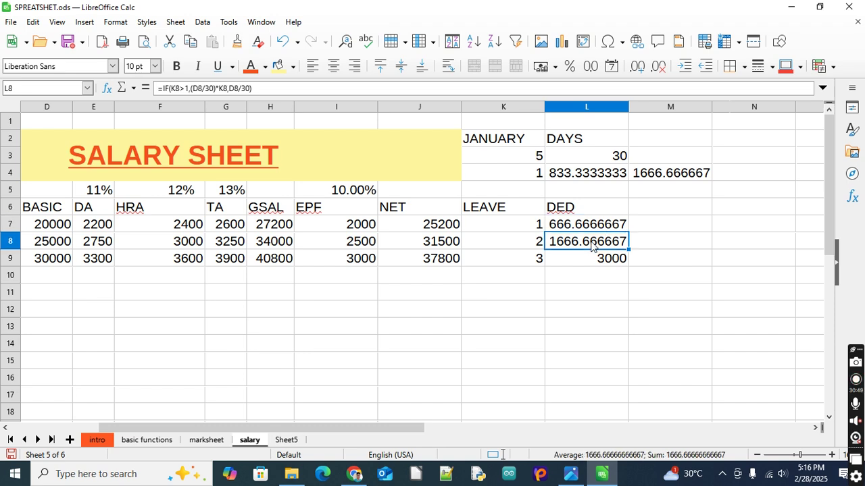
{"action": "left_click", "coordinate": [594, 258]}
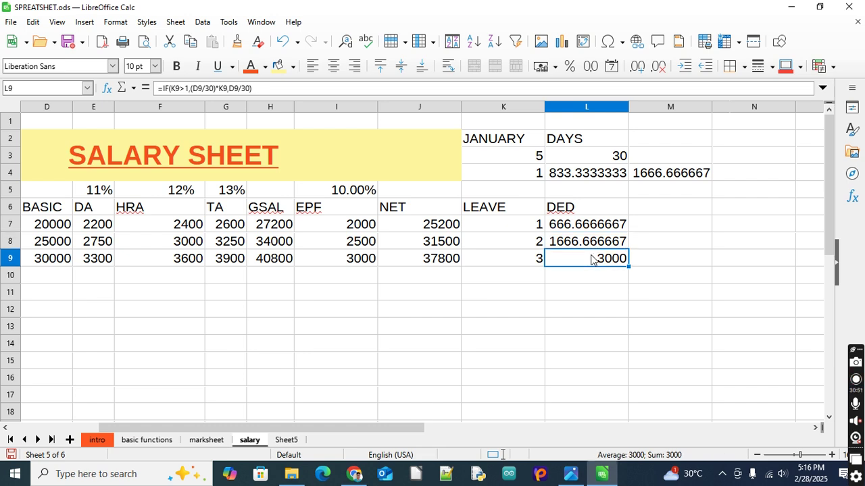
{"action": "left_click", "coordinate": [581, 229]}
{"action": "double_click", "coordinate": [581, 229]}
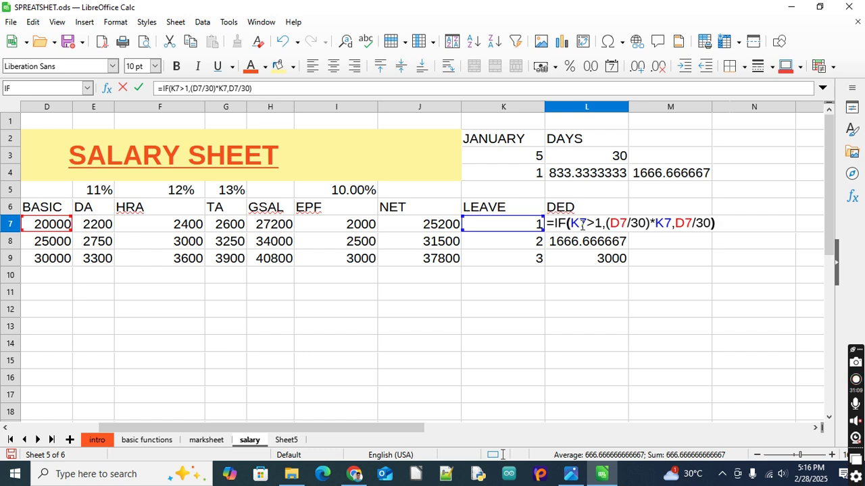
{"action": "left_click", "coordinate": [671, 224]}
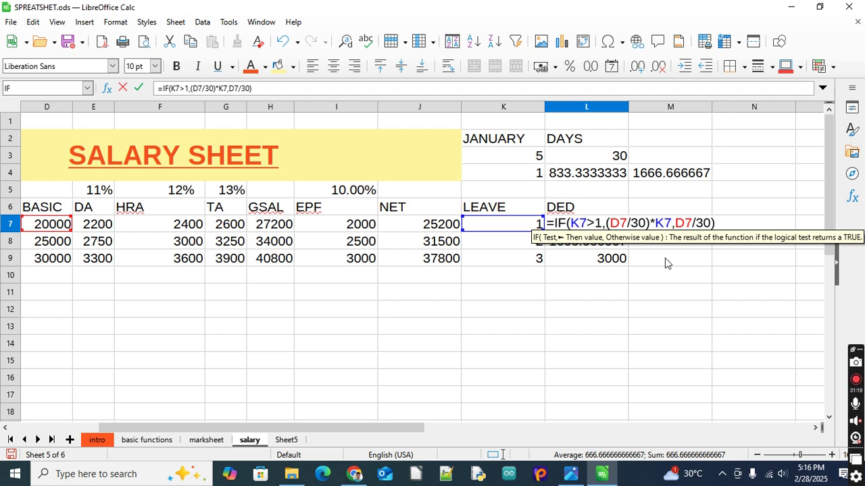
{"action": "key", "text": "Return"}
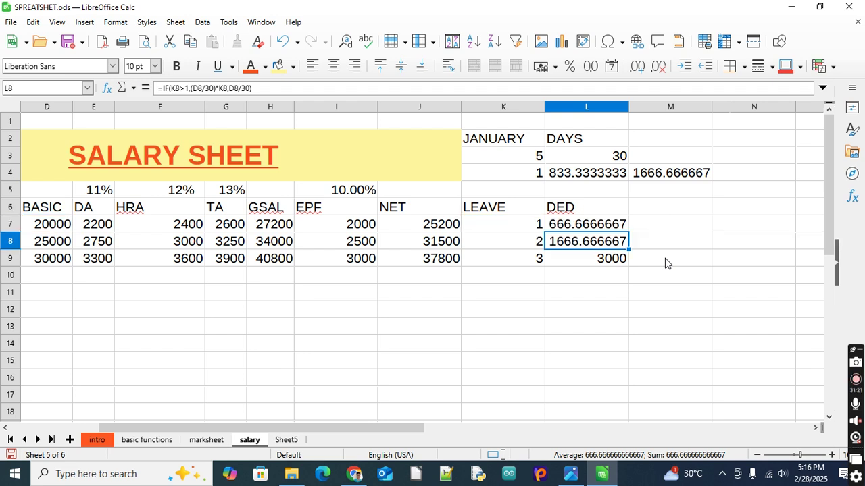
{"action": "left_click", "coordinate": [576, 226]}
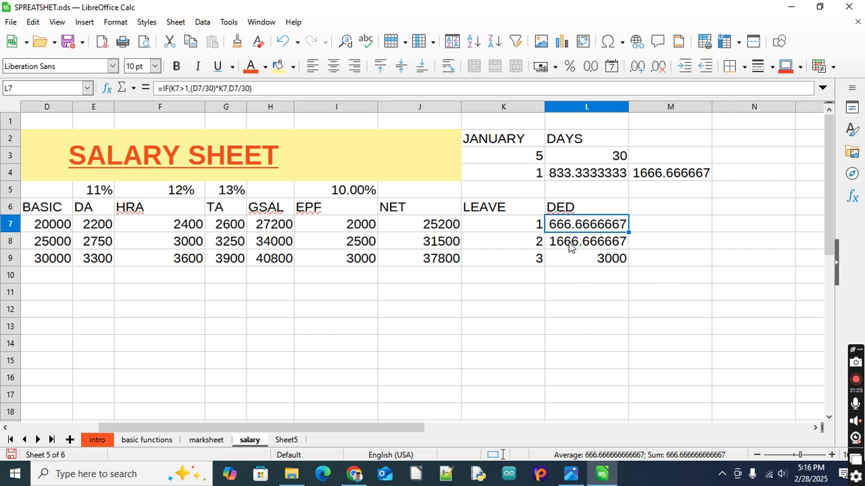
{"action": "left_click", "coordinate": [569, 246]}
{"action": "left_click", "coordinate": [569, 261]}
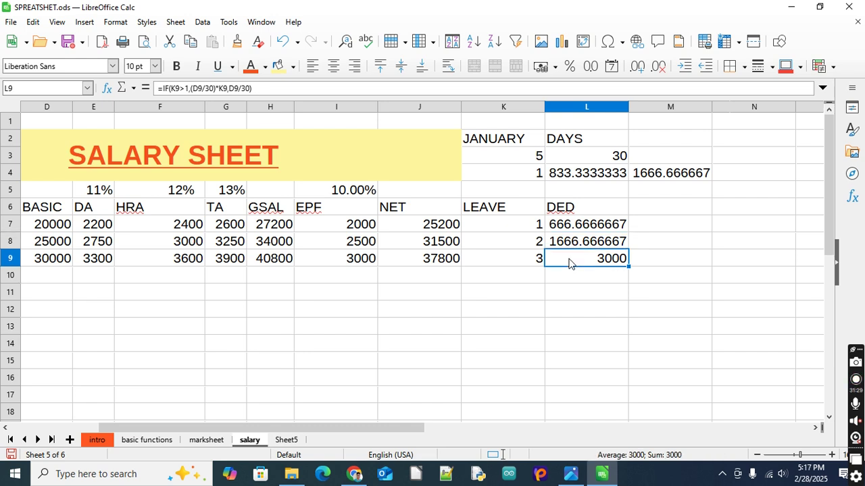
{"action": "left_click", "coordinate": [519, 229]}
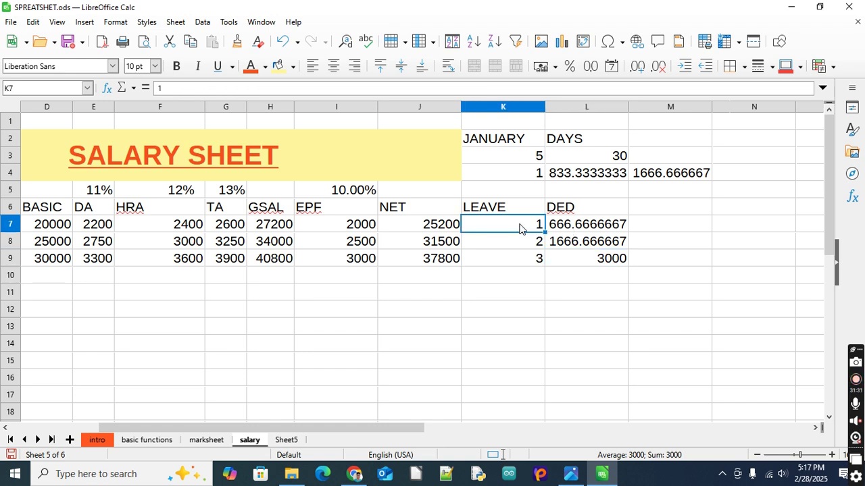
{"action": "left_click", "coordinate": [583, 234]}
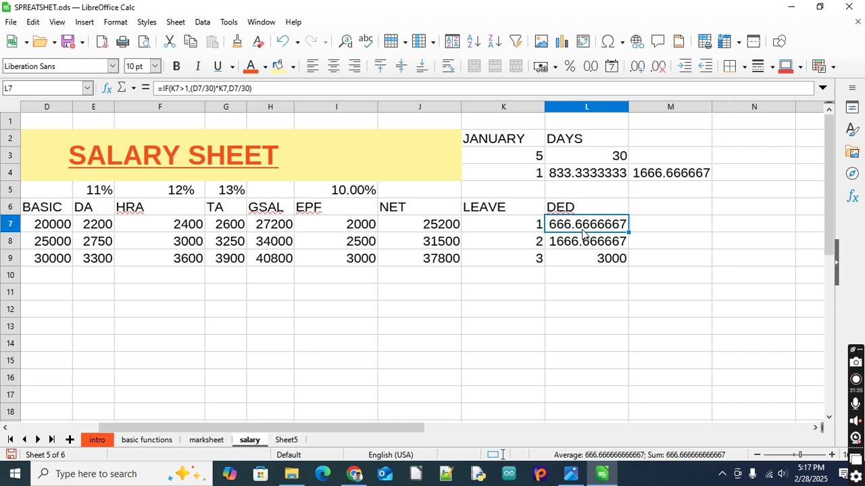
{"action": "left_click", "coordinate": [513, 179]}
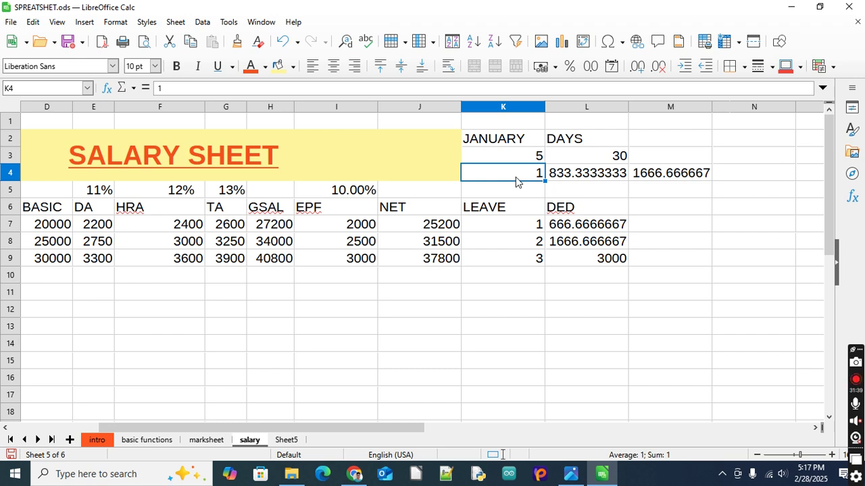
{"action": "left_click", "coordinate": [509, 228]}
{"action": "left_click", "coordinate": [578, 230]}
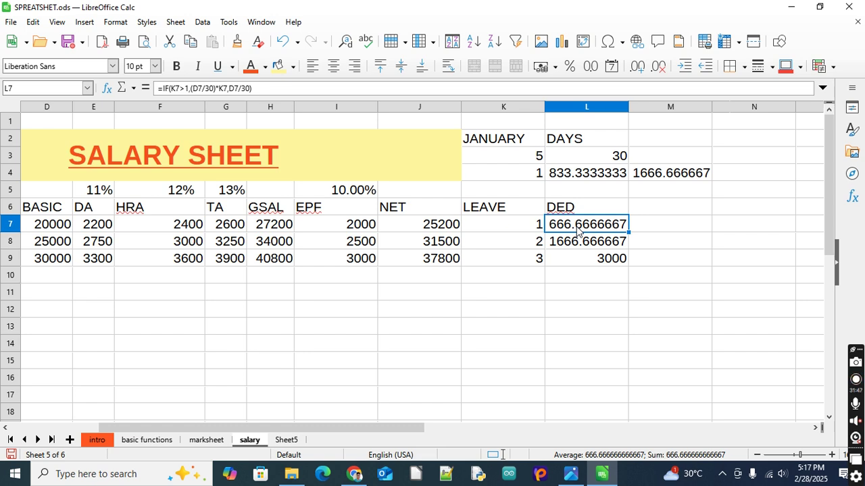
{"action": "left_click", "coordinate": [578, 242]}
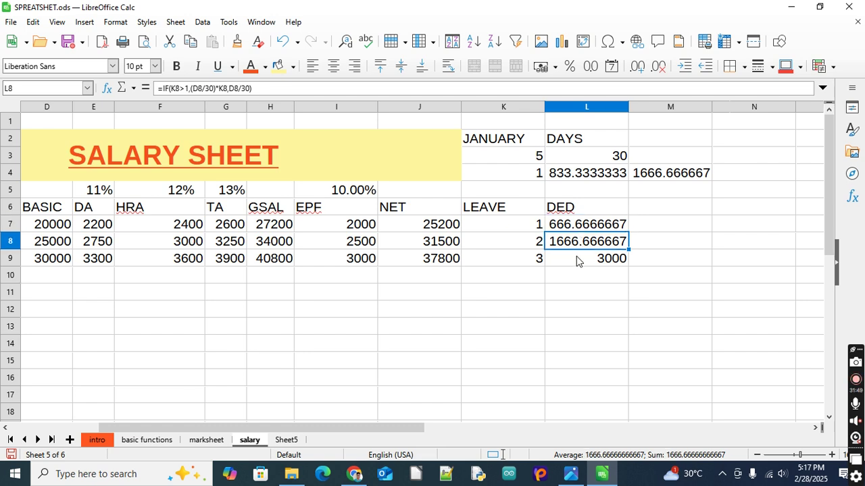
{"action": "left_click", "coordinate": [576, 257]}
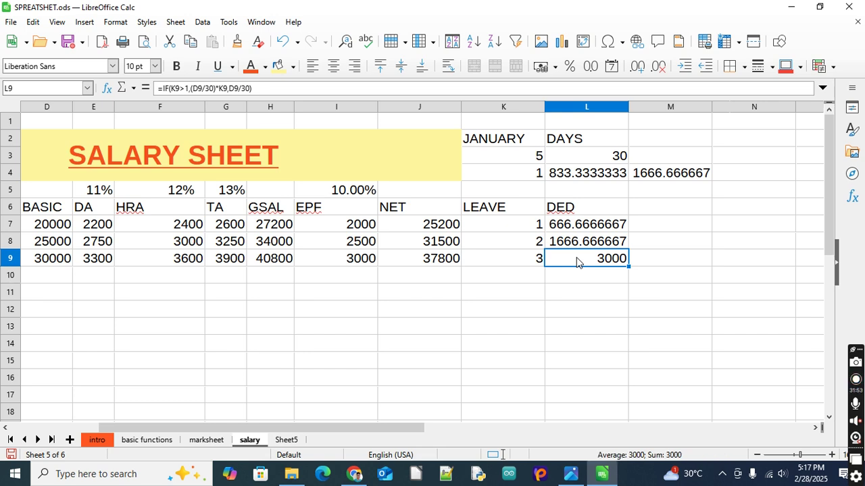
- Check L9's formula, then delete ',D7/30' from L7 so it reads =IF(K7>1,(D7/30)*K7)
{"action": "double_click", "coordinate": [576, 258]}
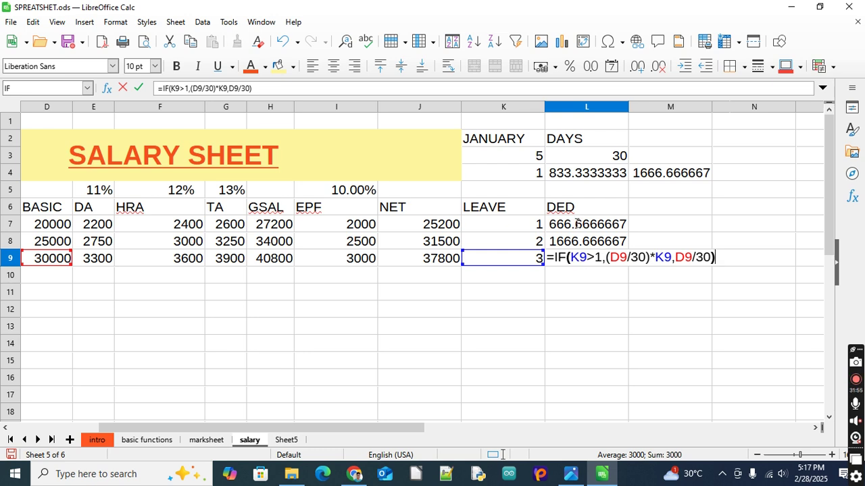
{"action": "left_click", "coordinate": [576, 224]}
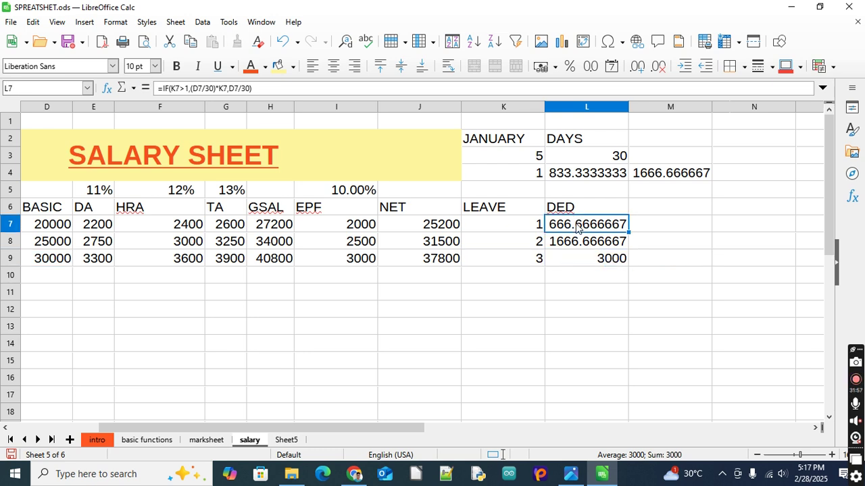
{"action": "double_click", "coordinate": [577, 228]}
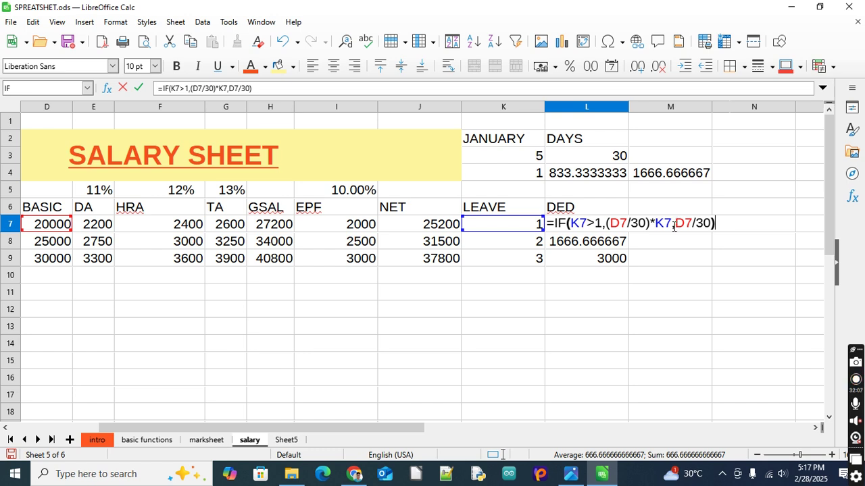
{"action": "left_click", "coordinate": [712, 223]}
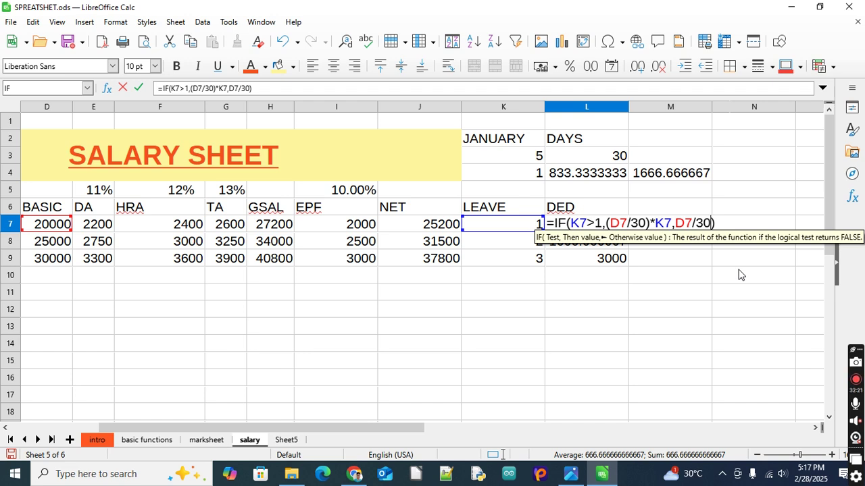
{"action": "key", "text": "BackSpace"}
{"action": "key", "text": "BackSpace"}
{"action": "key", "text": "BackSpace"}
{"action": "key", "text": "BackSpace"}
{"action": "key", "text": "BackSpace"}
{"action": "key", "text": "BackSpace"}
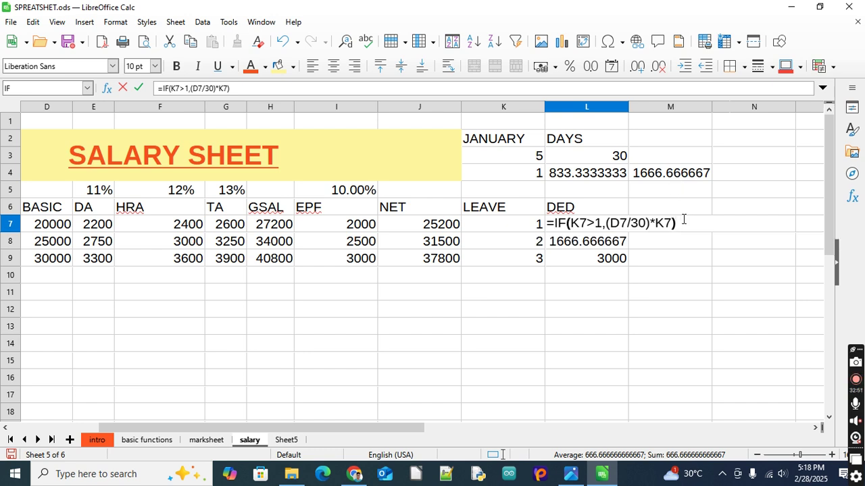
- Clear the old IF formulas from L7:L9
{"action": "key", "text": "BackSpace"}
{"action": "key", "text": "BackSpace"}
{"action": "key", "text": "BackSpace"}
{"action": "key", "text": "BackSpace"}
{"action": "key", "text": "BackSpace"}
{"action": "key", "text": "BackSpace"}
{"action": "key", "text": "BackSpace"}
{"action": "key", "text": "BackSpace"}
{"action": "key", "text": "BackSpace"}
{"action": "key", "text": "BackSpace"}
{"action": "key", "text": "BackSpace"}
{"action": "key", "text": "BackSpace"}
{"action": "key", "text": "BackSpace"}
{"action": "key", "text": "BackSpace"}
{"action": "key", "text": "BackSpace"}
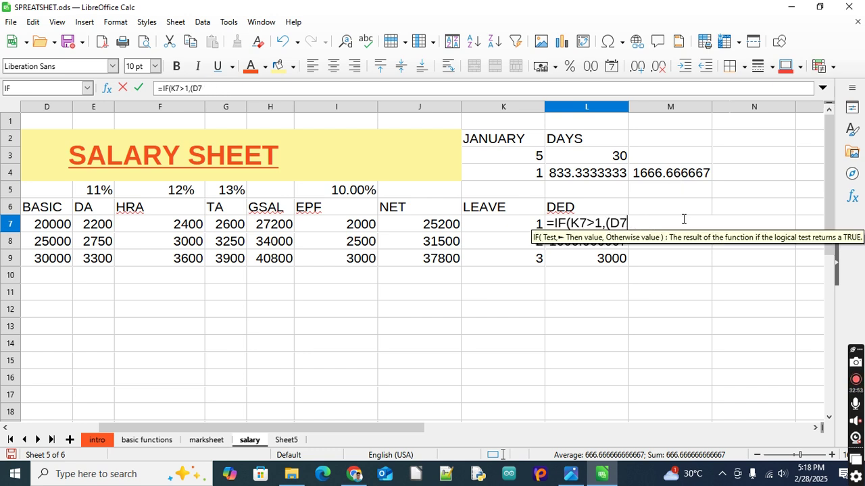
{"action": "key", "text": "BackSpace"}
{"action": "key", "text": "BackSpace"}
{"action": "key", "text": "BackSpace"}
{"action": "key", "text": "BackSpace"}
{"action": "key", "text": "BackSpace"}
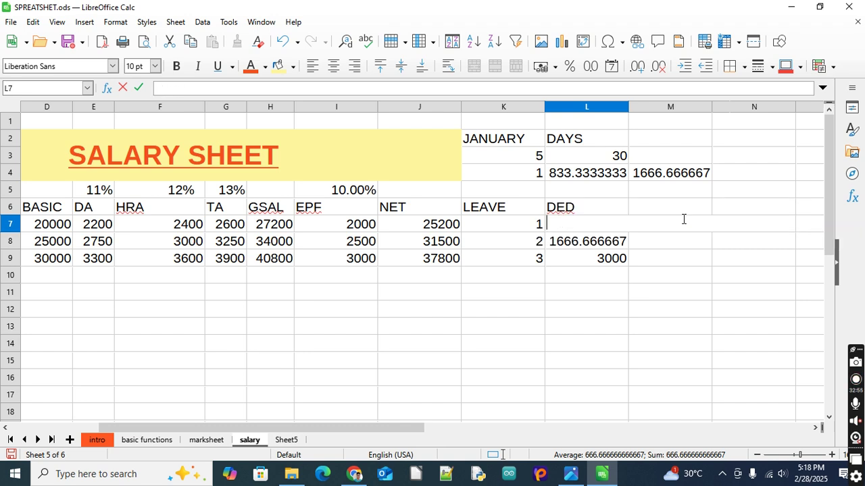
{"action": "left_click", "coordinate": [673, 309]}
{"action": "left_click_drag", "start_coordinate": [620, 225], "coordinate": [615, 268]}
{"action": "key", "text": "Delete"}
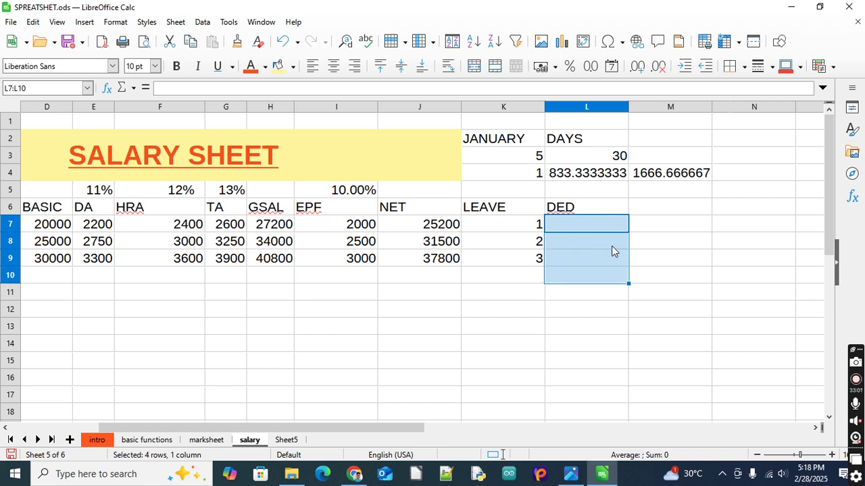
- Enter =D7/30 in L7 and fill it down to L9, giving 666.6666667, 833.3333333 and 1000
{"action": "left_click", "coordinate": [610, 228]}
{"action": "type", "text": "="}
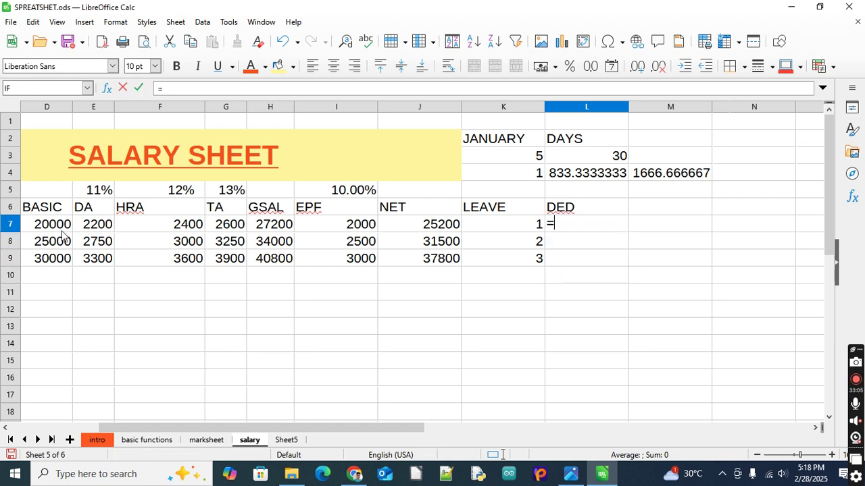
{"action": "left_click", "coordinate": [57, 226]}
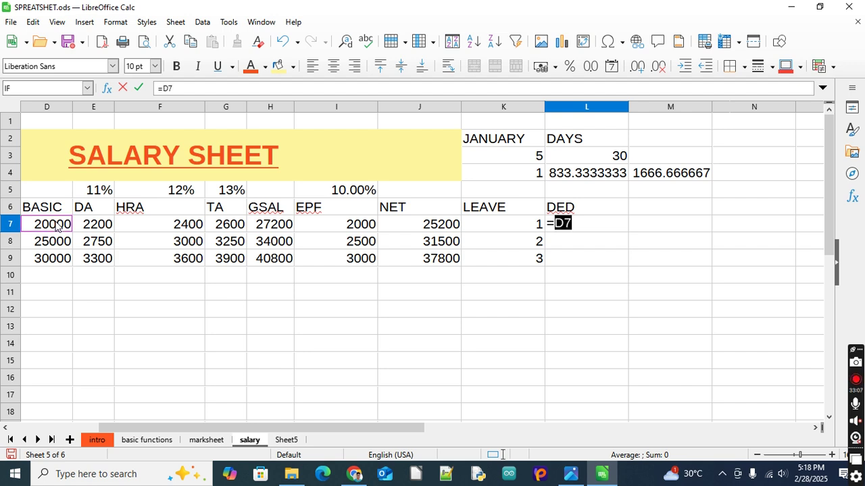
{"action": "type", "text": "/30"}
{"action": "key", "text": "Return"}
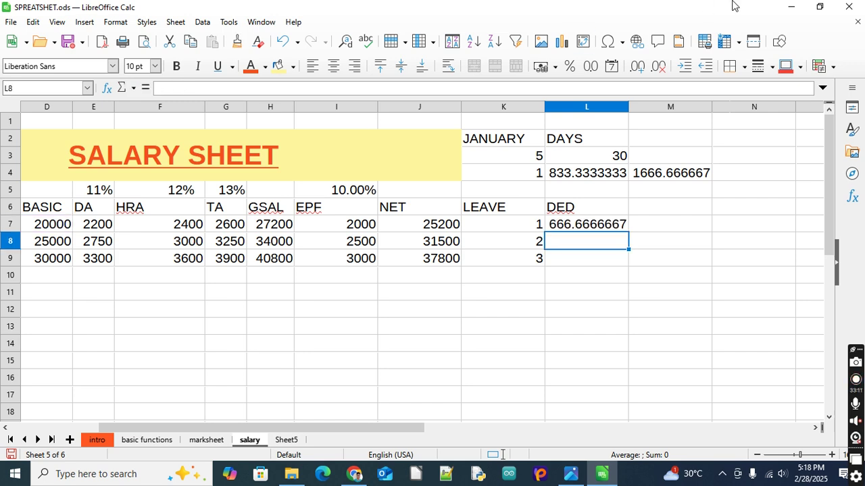
{"action": "left_click", "coordinate": [619, 226]}
{"action": "double_click", "coordinate": [628, 233]}
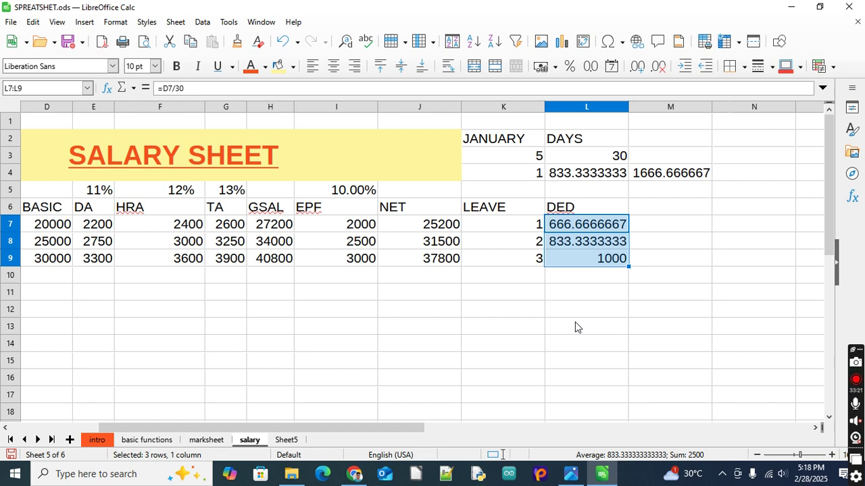
- Remove all decimal places from L7:L9 so they read 667, 833 and 1000
{"action": "left_click", "coordinate": [590, 262]}
{"action": "left_click", "coordinate": [595, 226]}
{"action": "left_click_drag", "start_coordinate": [595, 234], "coordinate": [597, 260]}
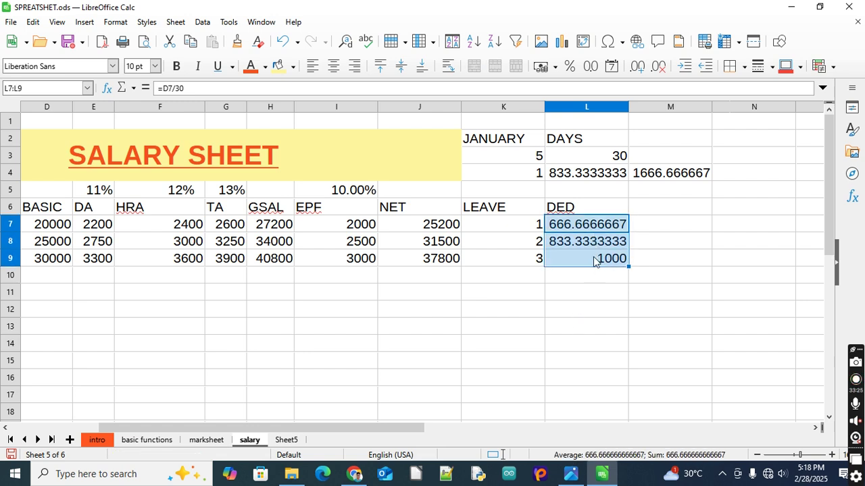
{"action": "left_click", "coordinate": [660, 68]}
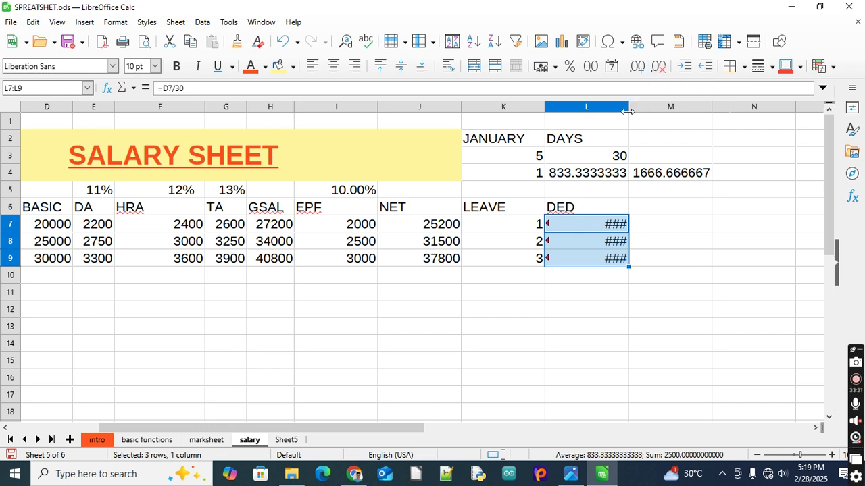
{"action": "double_click", "coordinate": [627, 111]}
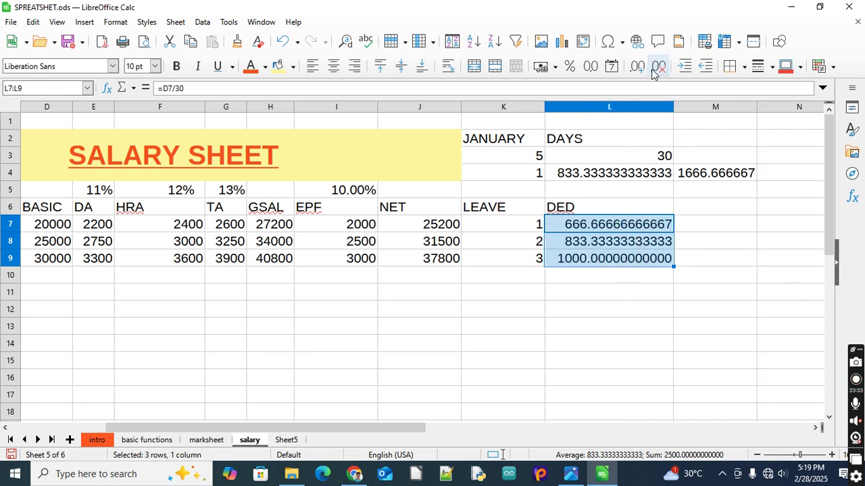
{"action": "left_click", "coordinate": [652, 68]}
{"action": "left_click", "coordinate": [653, 67]}
{"action": "left_click", "coordinate": [653, 68]}
{"action": "left_click", "coordinate": [652, 68]}
{"action": "left_click", "coordinate": [652, 67]}
{"action": "left_click", "coordinate": [652, 68]}
{"action": "left_click", "coordinate": [652, 67]}
{"action": "left_click", "coordinate": [653, 68]}
{"action": "left_click", "coordinate": [654, 68]}
{"action": "left_click", "coordinate": [654, 68]}
{"action": "left_click", "coordinate": [654, 68]}
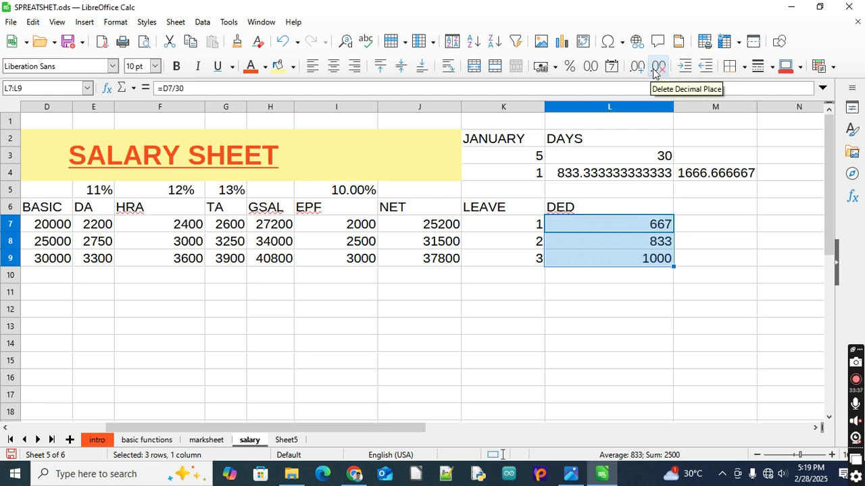
- Narrow column L to fit the whole numbers and select the DED heading in L6
{"action": "double_click", "coordinate": [673, 107]}
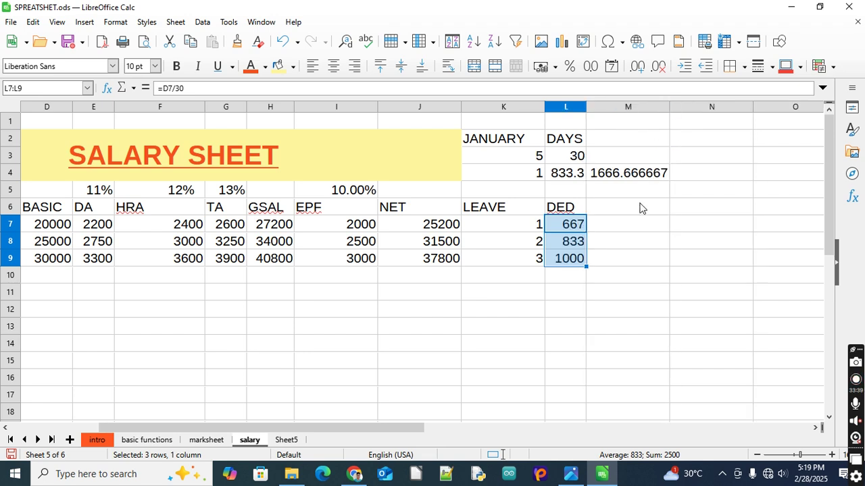
{"action": "left_click", "coordinate": [627, 210]}
{"action": "left_click", "coordinate": [575, 208]}
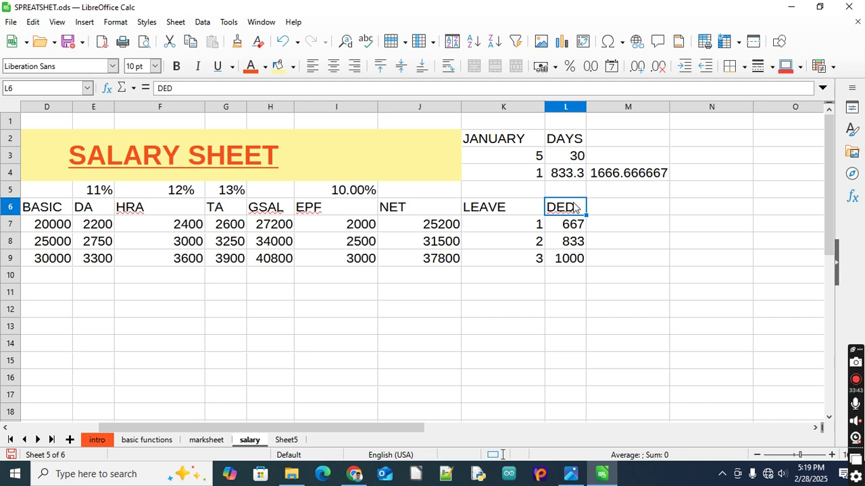
- Rename the L6 heading from DED to '1 DAY'
{"action": "double_click", "coordinate": [573, 208]}
{"action": "type", "text": "1"}
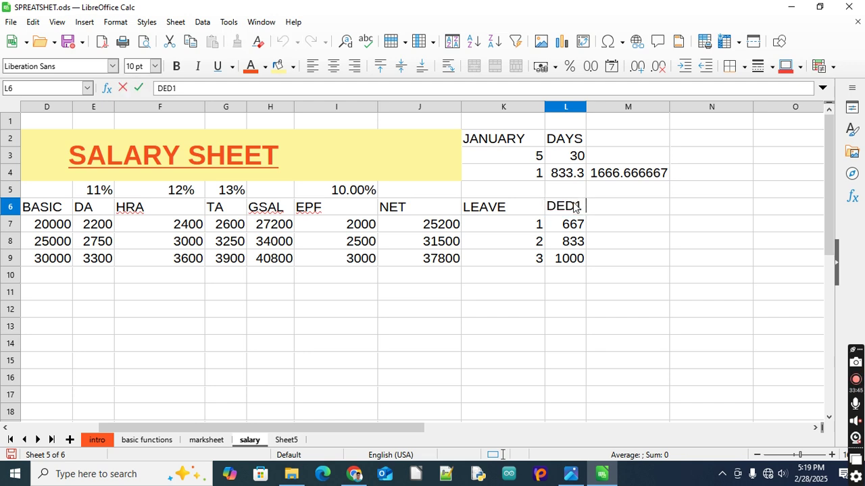
{"action": "type", "text": "DAY"}
{"action": "key", "text": "BackSpace"}
{"action": "key", "text": "BackSpace"}
{"action": "key", "text": "BackSpace"}
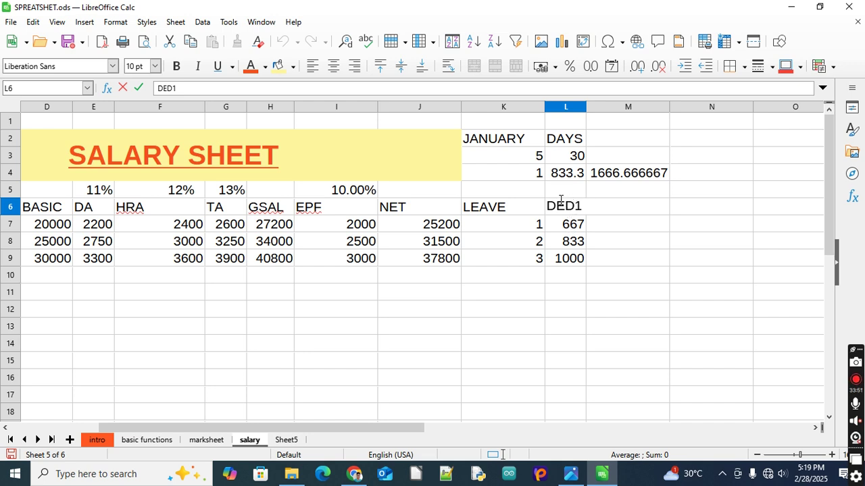
{"action": "left_click", "coordinate": [560, 236]}
{"action": "left_click", "coordinate": [563, 208]}
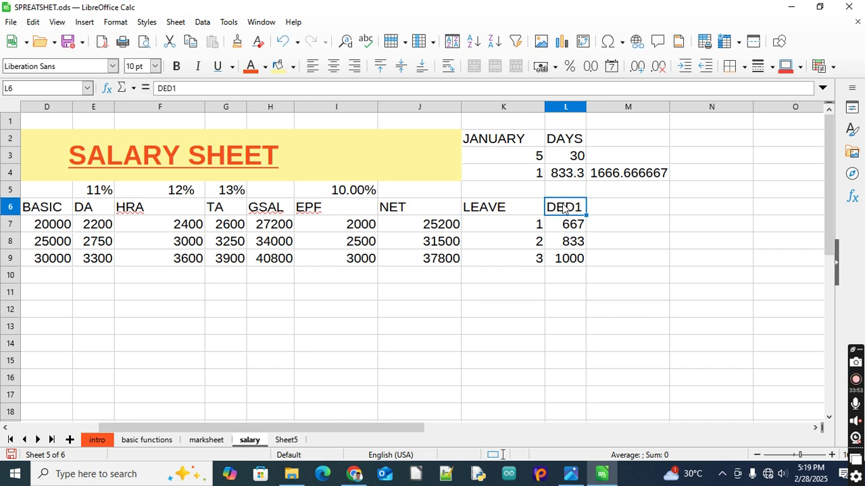
{"action": "double_click", "coordinate": [563, 208]}
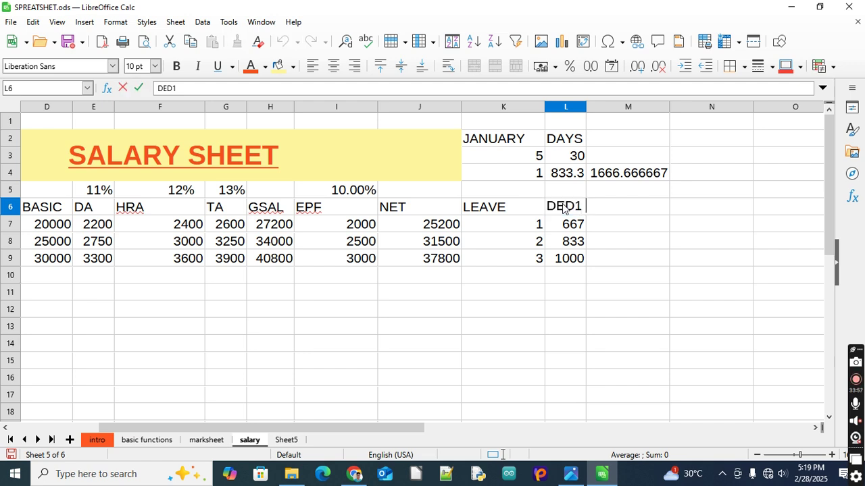
{"action": "key", "text": "BackSpace"}
{"action": "key", "text": "BackSpace"}
{"action": "key", "text": "BackSpace"}
{"action": "key", "text": "BackSpace"}
{"action": "key", "text": "BackSpace"}
{"action": "type", "text": "1 DAY"}
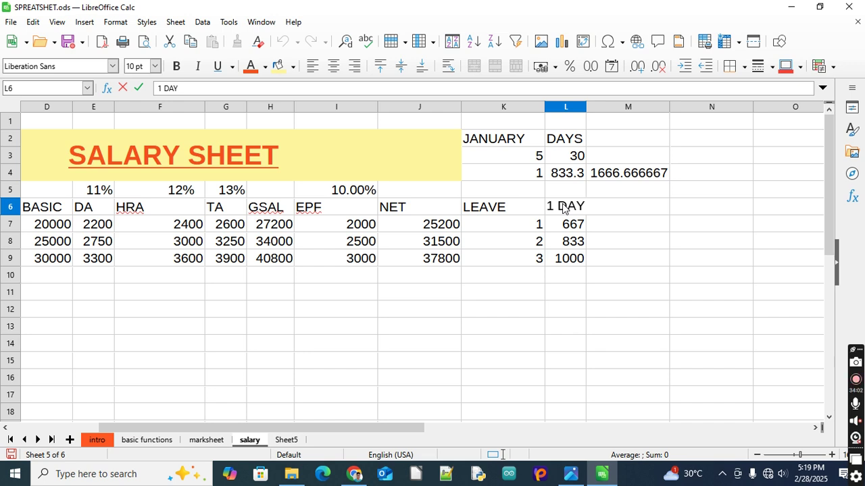
{"action": "key", "text": "Return"}
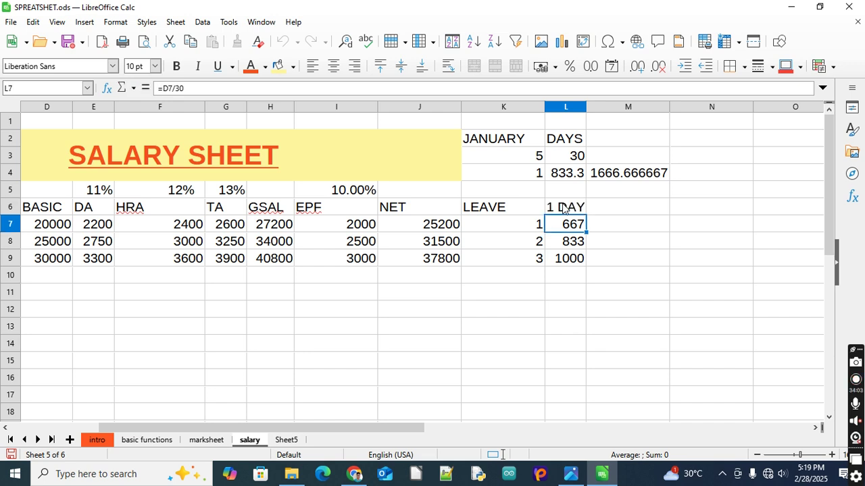
- Autofit column L so L4's 833.333333333333 shows in full
{"action": "left_click", "coordinate": [564, 207]}
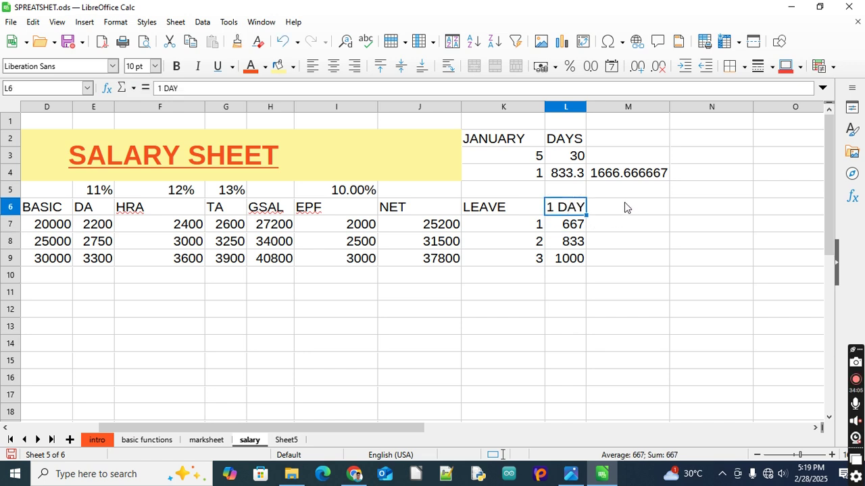
{"action": "double_click", "coordinate": [588, 103]}
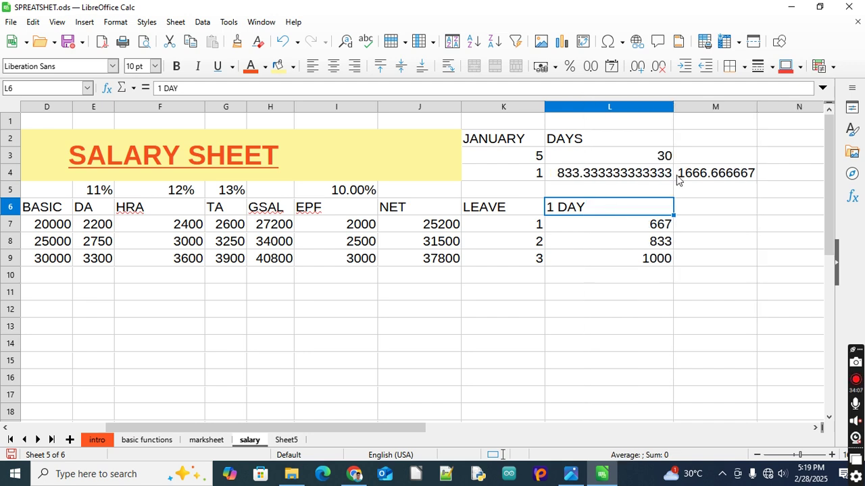
{"action": "left_click", "coordinate": [708, 210]}
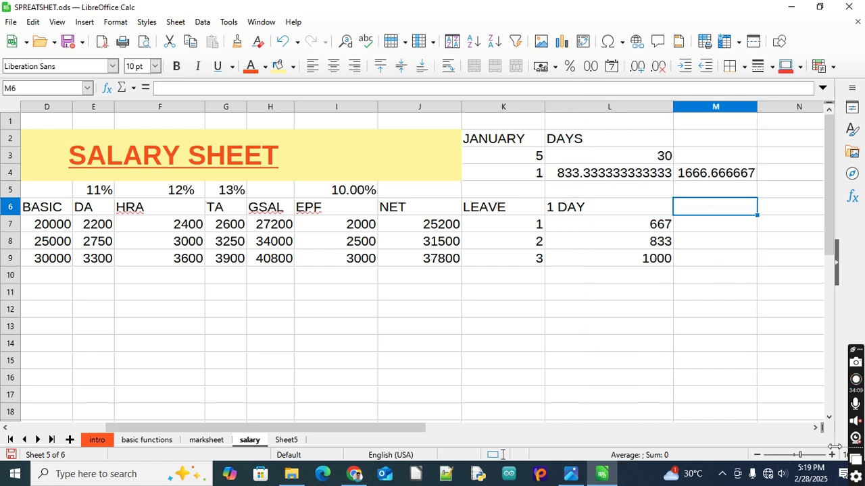
- Inspect the formulas in L7–L9 and the leave value in K7
{"action": "left_click", "coordinate": [818, 427]}
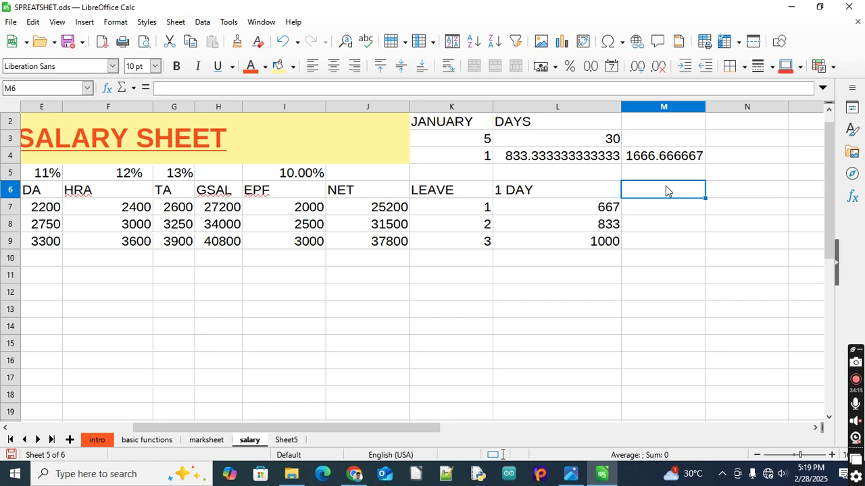
{"action": "left_click", "coordinate": [518, 208]}
{"action": "left_click", "coordinate": [519, 226]}
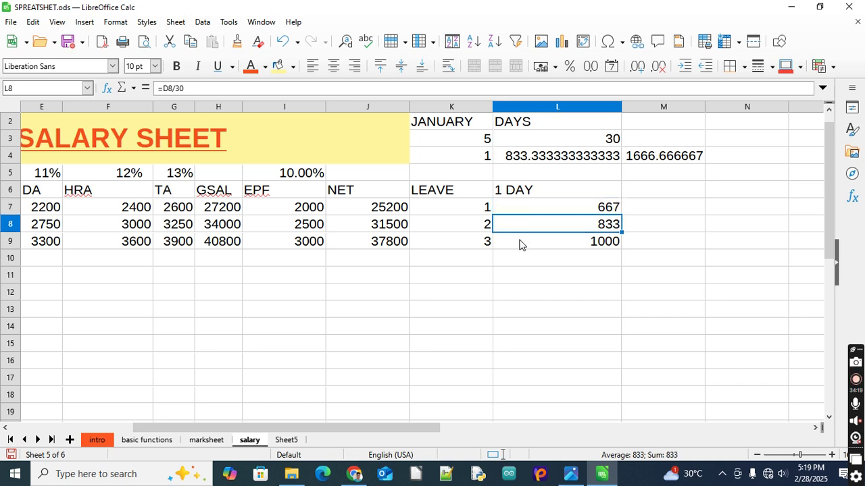
{"action": "left_click", "coordinate": [519, 243]}
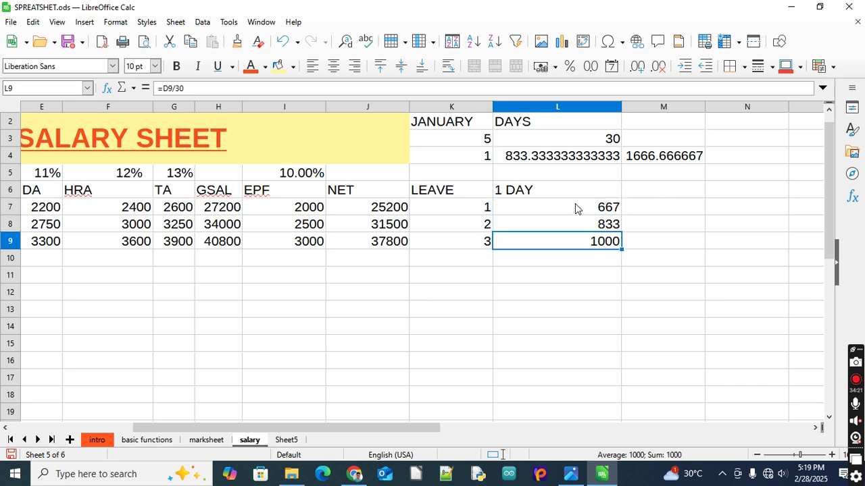
{"action": "left_click", "coordinate": [483, 209]}
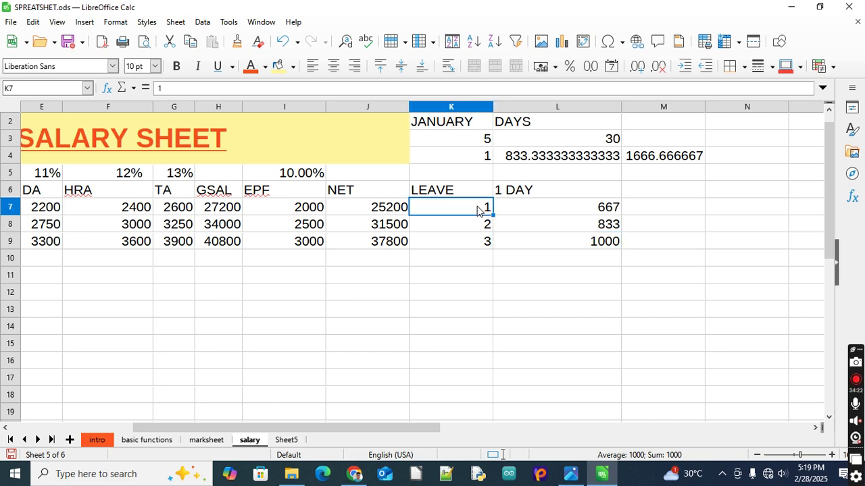
{"action": "left_click", "coordinate": [555, 214]}
{"action": "left_click", "coordinate": [675, 211]}
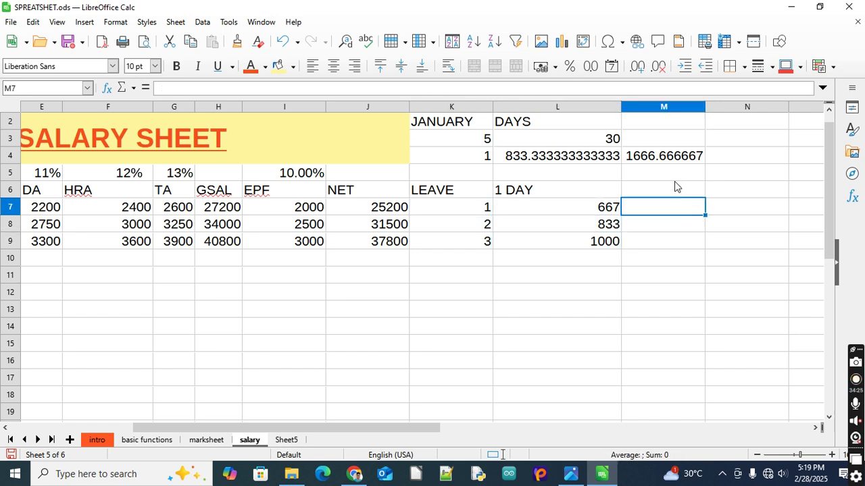
- Enter the heading 'DED SAL' in cell M6
{"action": "left_click", "coordinate": [675, 189]}
{"action": "type", "text": "D"}
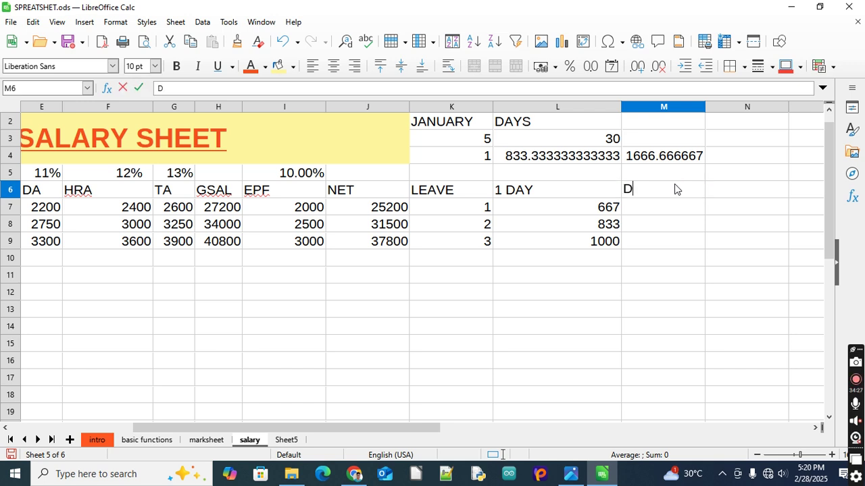
{"action": "type", "text": "ED SAL"}
{"action": "key", "text": "Return"}
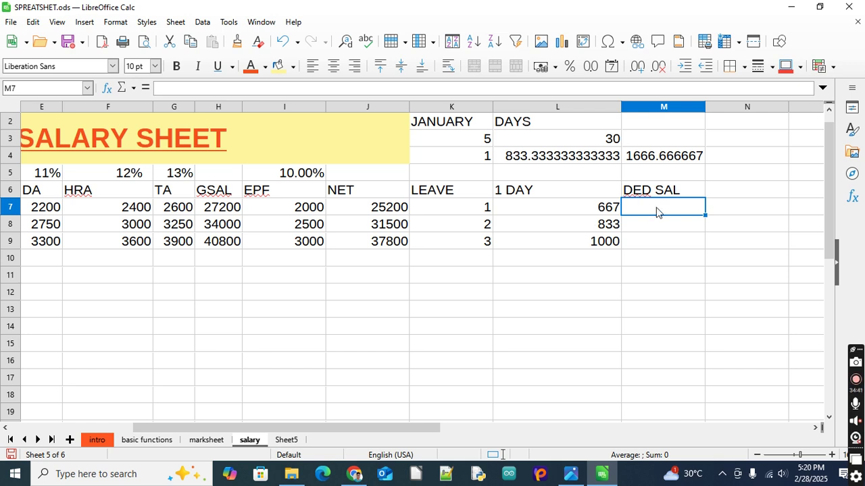
- Begin M7's formula as =IF(K7>1,L7, picking K7 and L7 as references
{"action": "type", "text": "="}
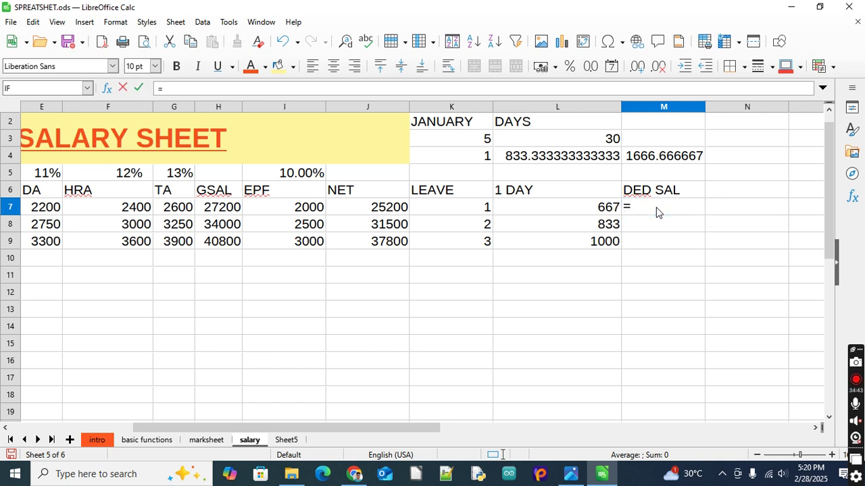
{"action": "left_click", "coordinate": [469, 216]}
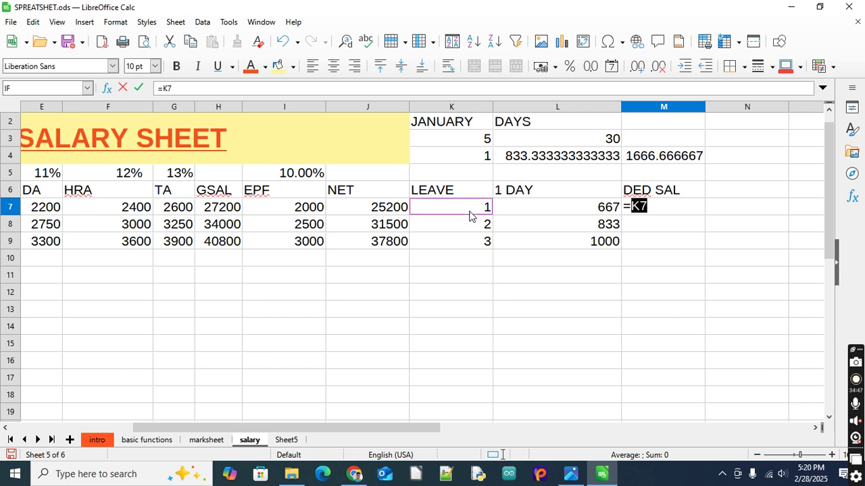
{"action": "type", "text": "K"}
{"action": "key", "text": "BackSpace"}
{"action": "type", "text": "IF"}
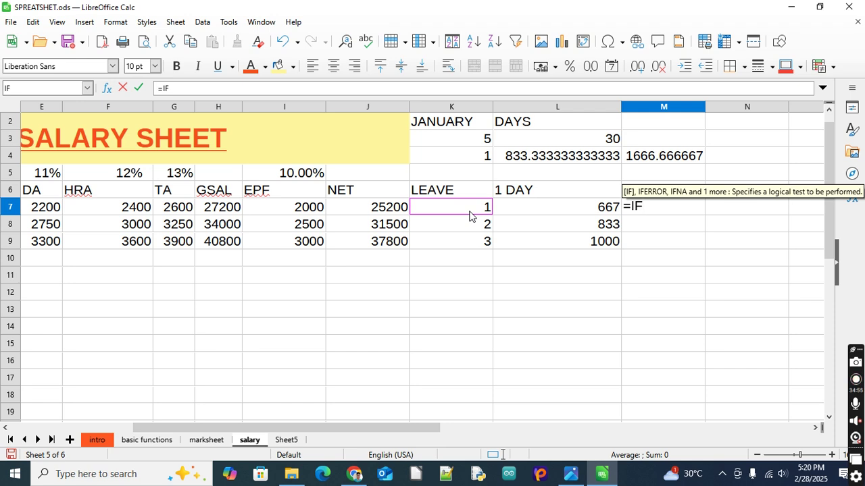
{"action": "type", "text": "("}
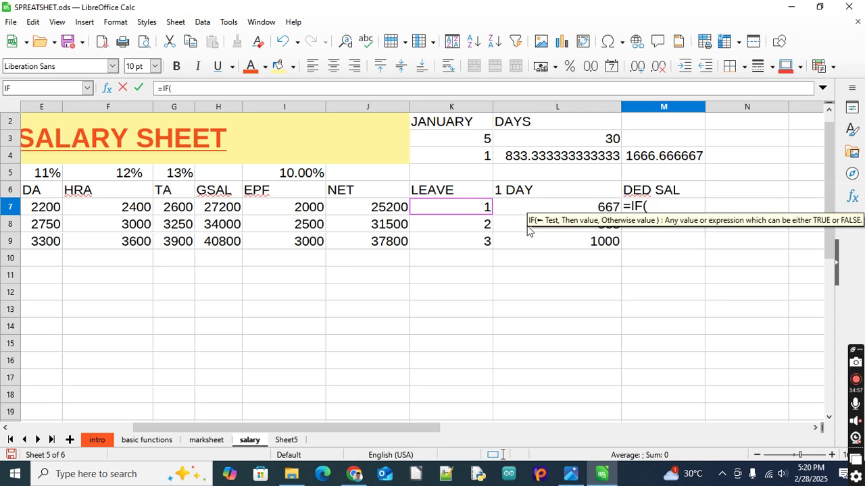
{"action": "left_click", "coordinate": [470, 211]}
{"action": "type", "text": ">1"}
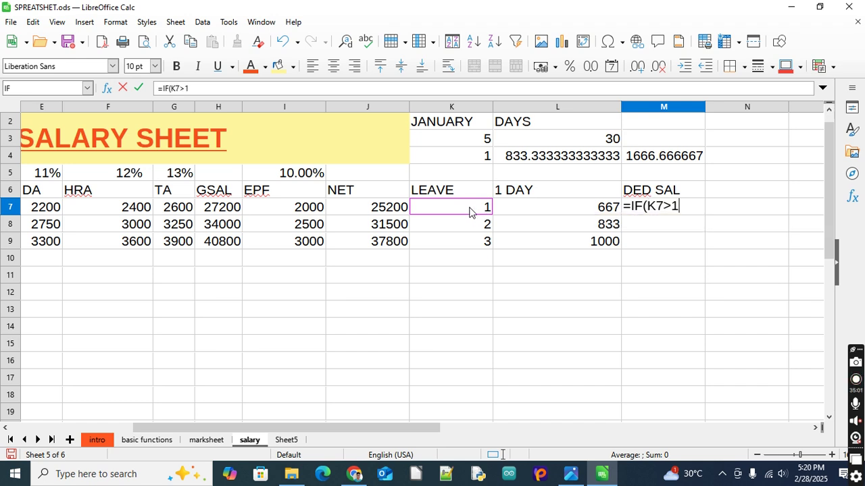
{"action": "type", "text": ","}
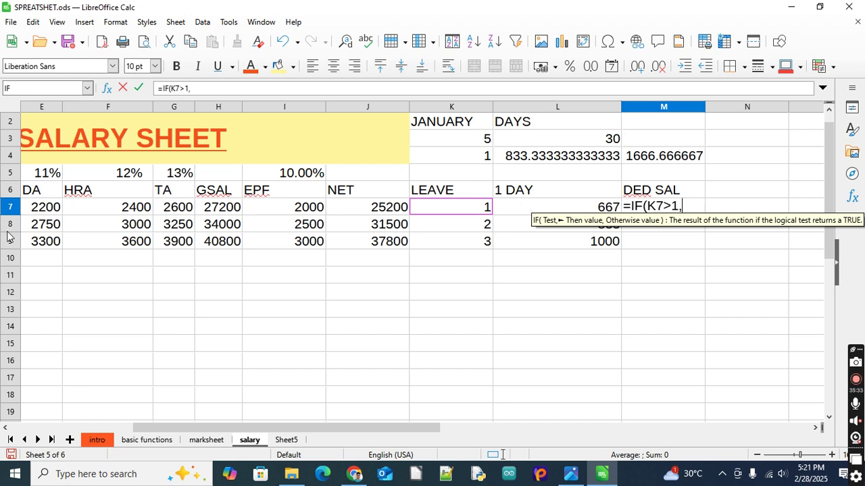
{"action": "left_click", "coordinate": [536, 212]}
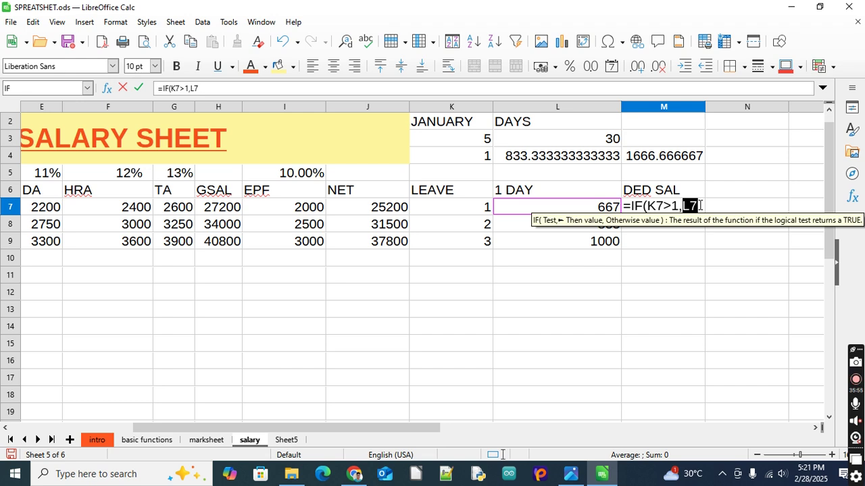
- Replace L7 with K7-1 in M7's formula and delete the stray H7 and G7 references
{"action": "key", "text": "BackSpace"}
{"action": "key", "text": "BackSpace"}
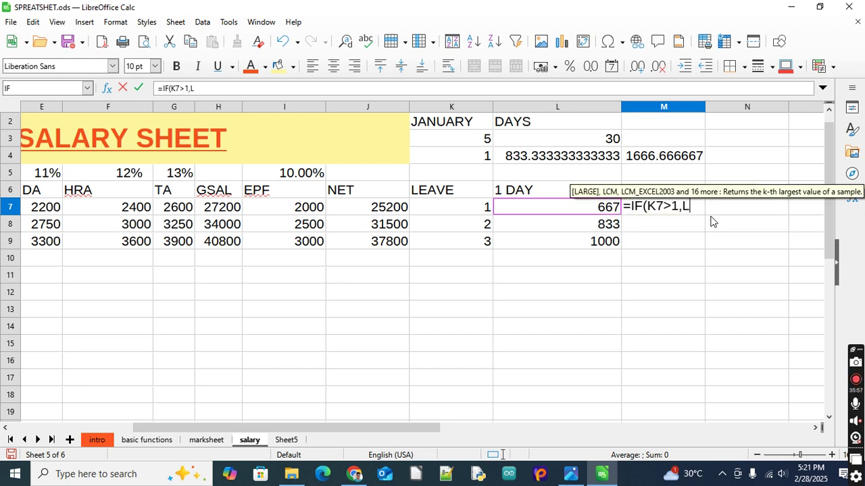
{"action": "left_click", "coordinate": [473, 215]}
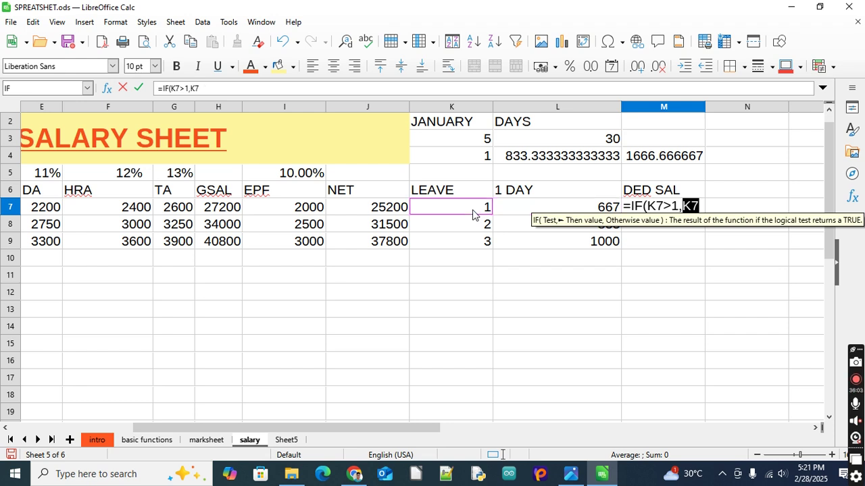
{"action": "type", "text": "-1"}
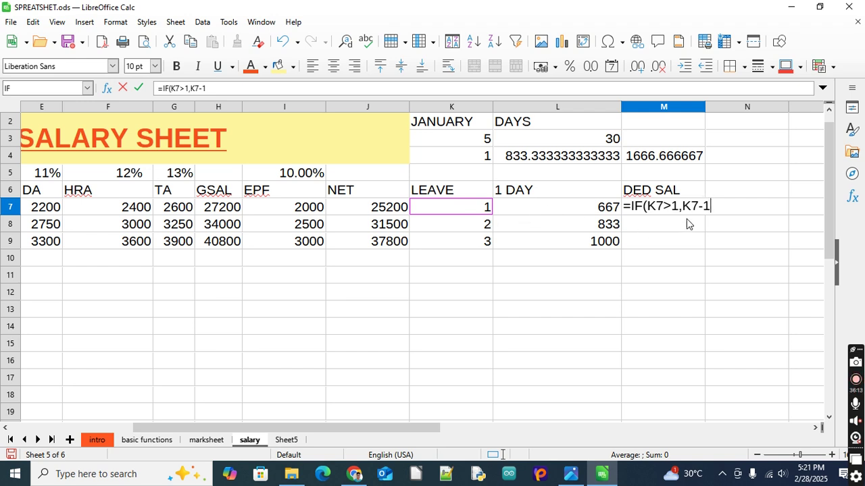
{"action": "type", "text": ")"}
{"action": "key", "text": "Left"}
{"action": "key", "text": "Left"}
{"action": "key", "text": "Left"}
{"action": "key", "text": "Left"}
{"action": "key", "text": "Left"}
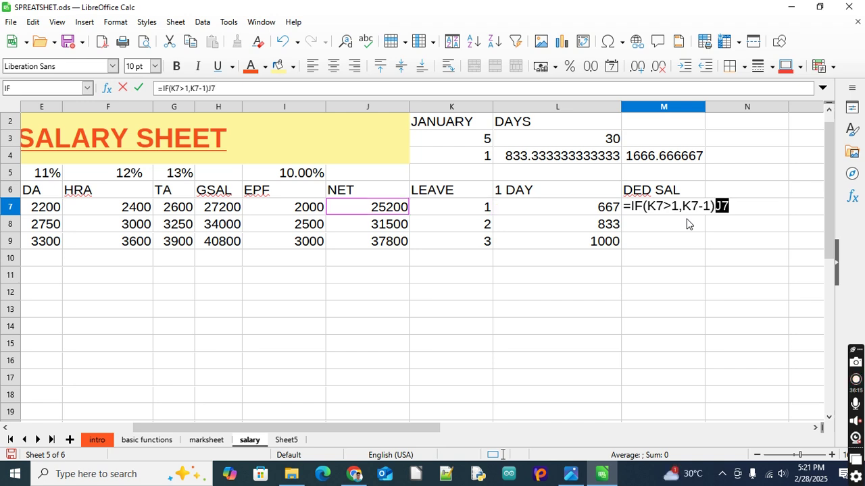
{"action": "key", "text": "BackSpace"}
{"action": "key", "text": "BackSpace"}
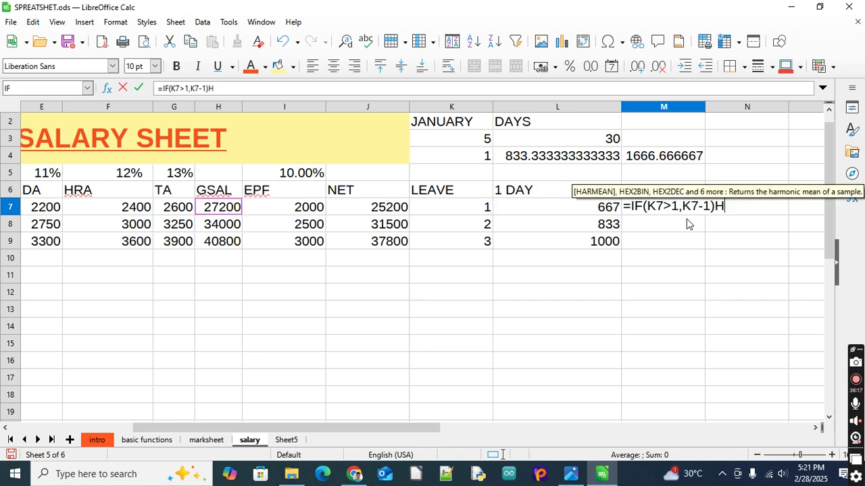
{"action": "key", "text": "Left"}
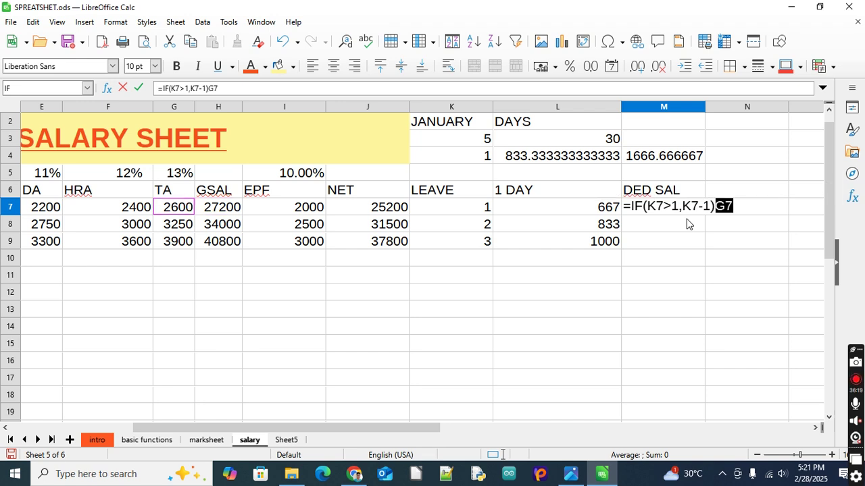
{"action": "key", "text": "BackSpace"}
{"action": "key", "text": "BackSpace"}
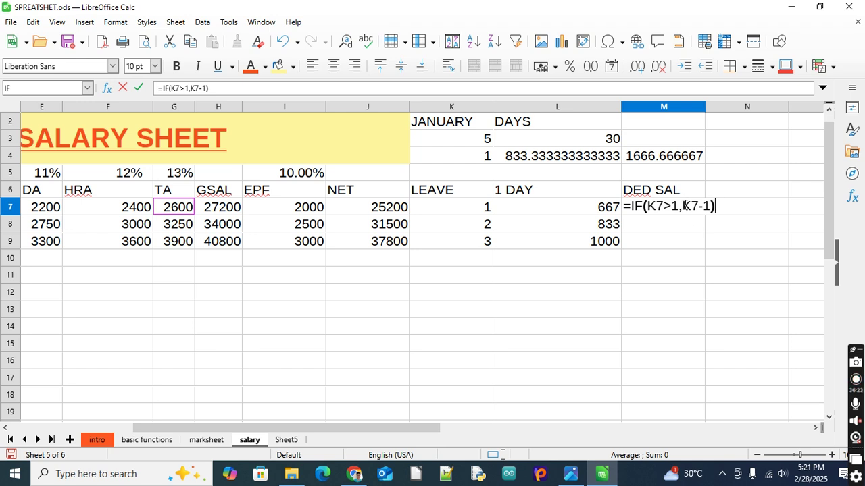
- Complete M7 as =IF(K7>1,(K7-1)*L7) and commit it
{"action": "left_click", "coordinate": [683, 205]}
{"action": "type", "text": "("}
{"action": "left_click", "coordinate": [730, 209]}
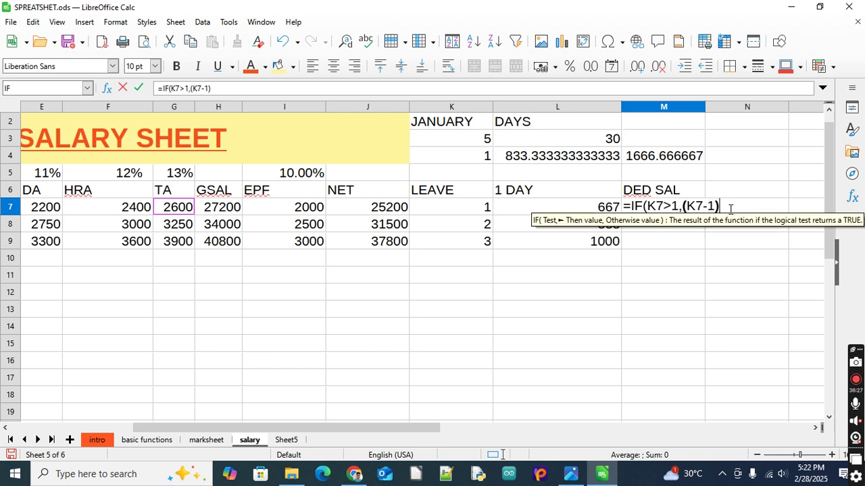
{"action": "type", "text": "*"}
{"action": "left_click", "coordinate": [578, 208]}
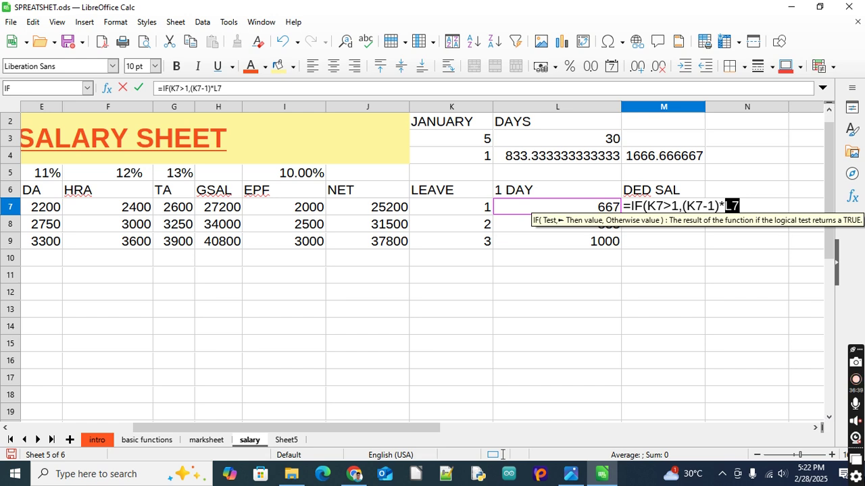
{"action": "type", "text": ")"}
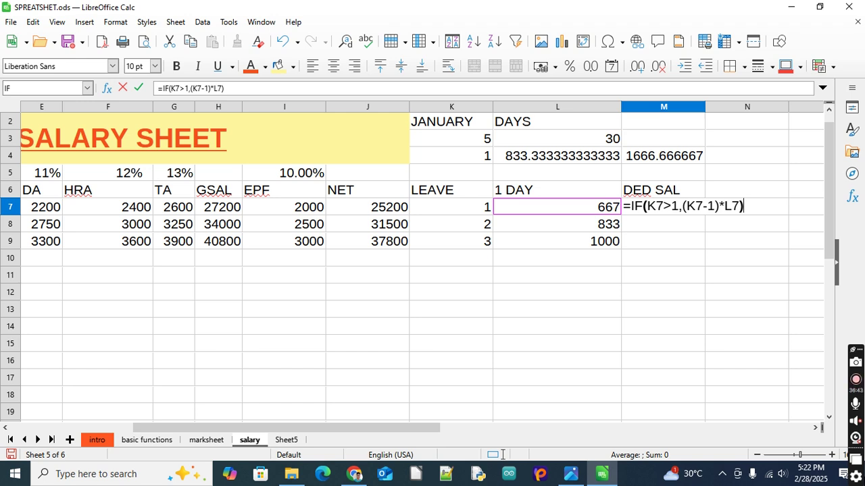
{"action": "key", "text": "Return"}
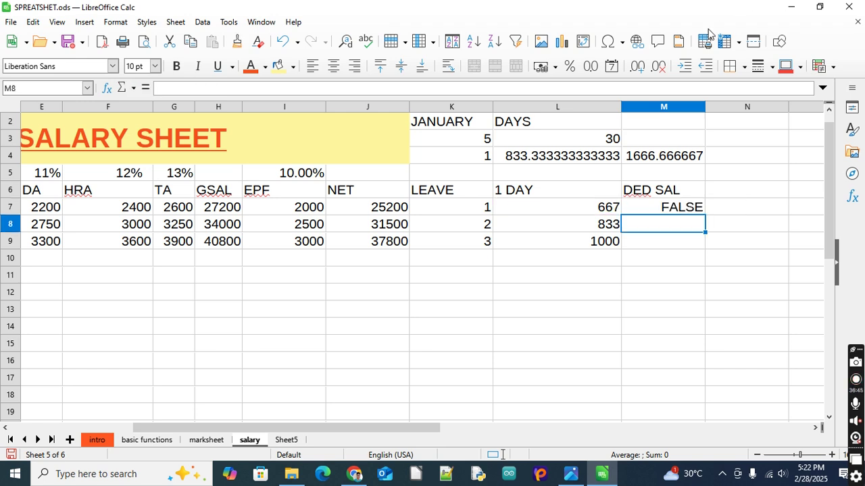
- Fill the M7 formula down to M9 and reopen M7 for editing
{"action": "left_click", "coordinate": [662, 210]}
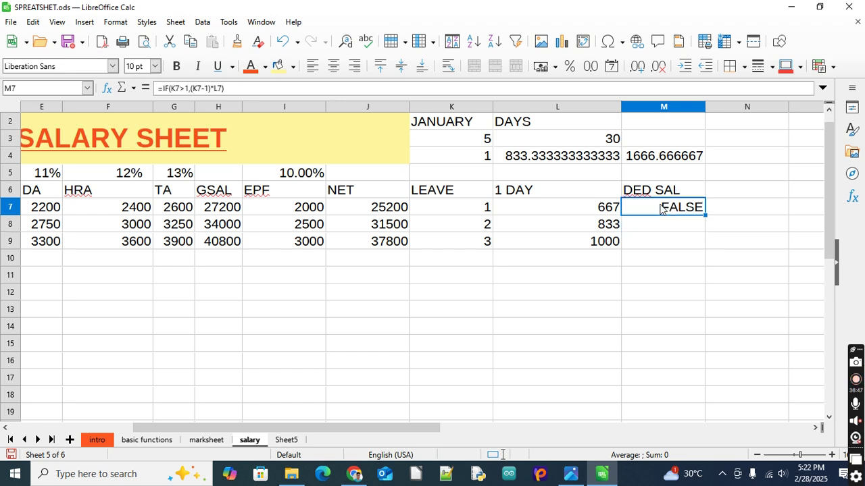
{"action": "left_click_drag", "start_coordinate": [705, 215], "coordinate": [705, 244]}
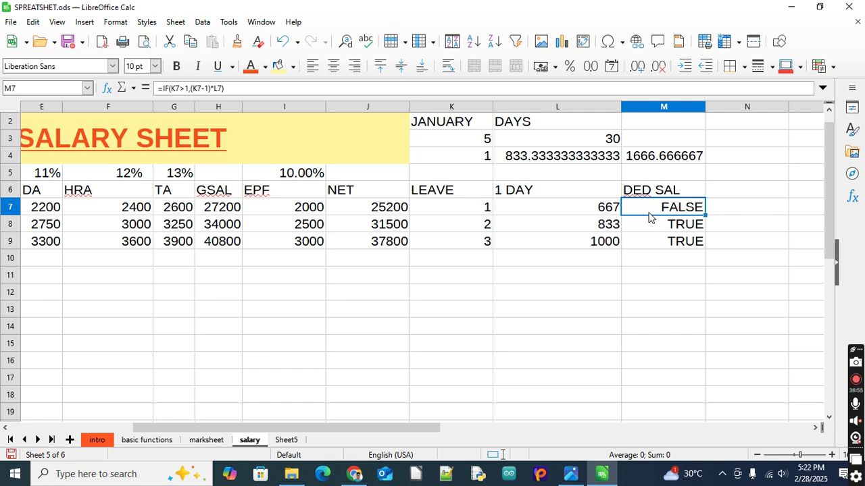
{"action": "double_click", "coordinate": [649, 216]}
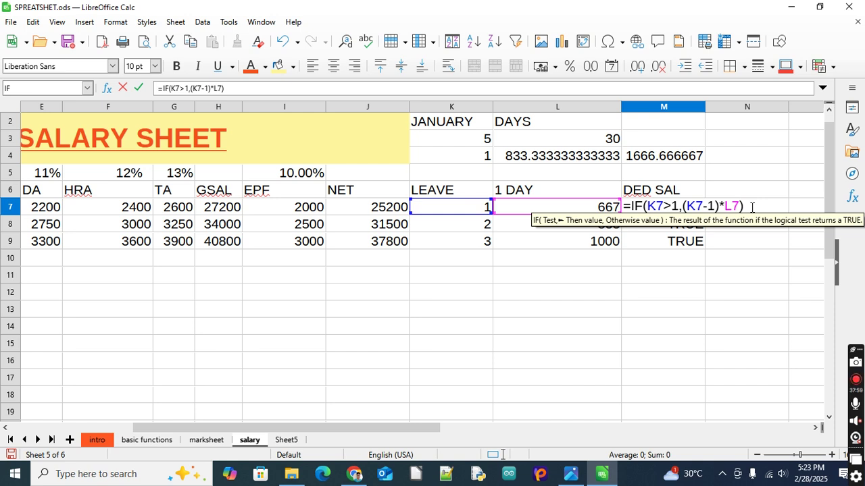
- Add the " " fallback to make =IF(K7>1,(K7-1)*L7," ") and fill it down to M9
{"action": "type", "text": ","}
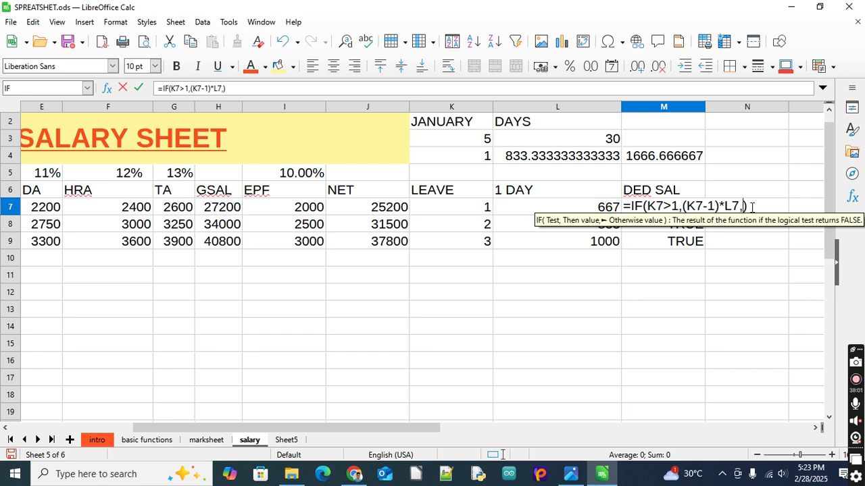
{"action": "type", "text": "\" \"\""}
{"action": "key", "text": "Right"}
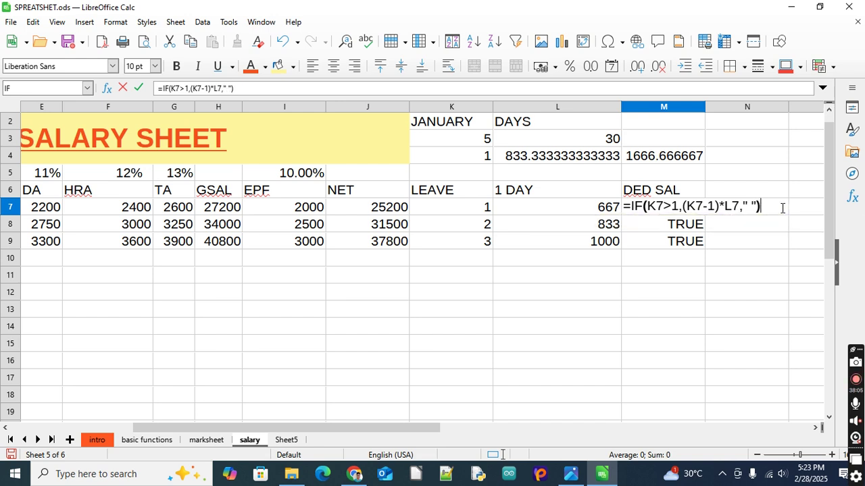
{"action": "key", "text": "Return"}
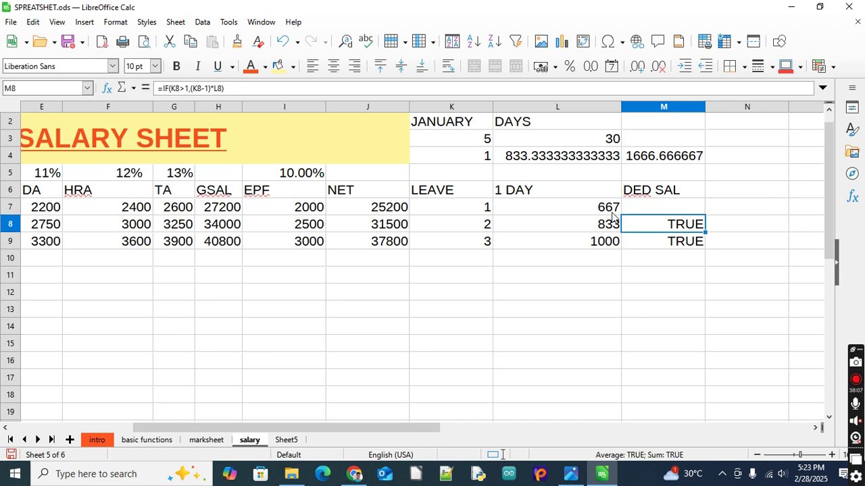
{"action": "left_click", "coordinate": [658, 211]}
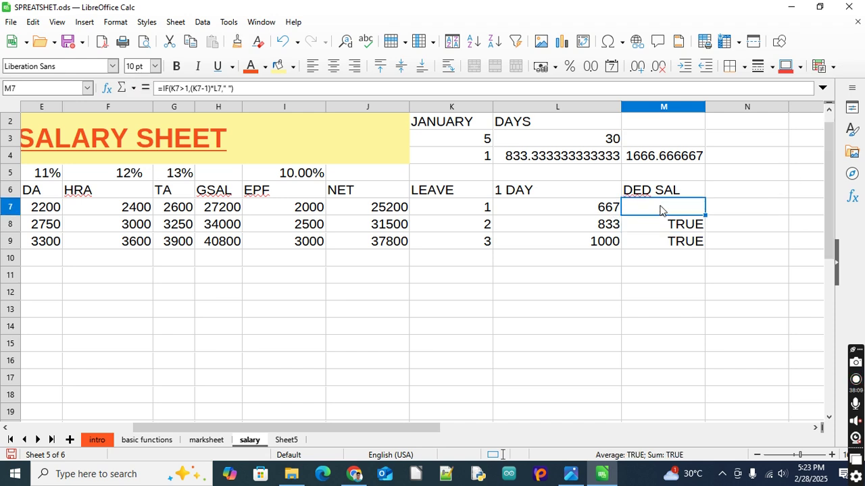
{"action": "double_click", "coordinate": [706, 215]}
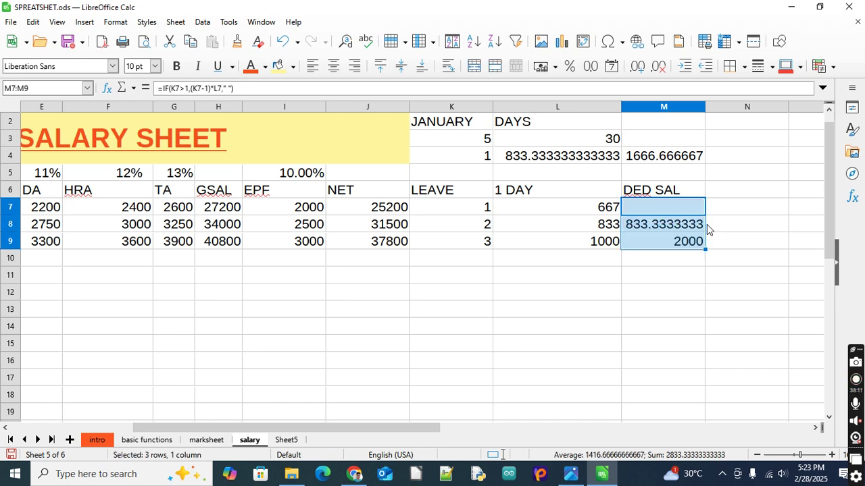
{"action": "left_click", "coordinate": [663, 306]}
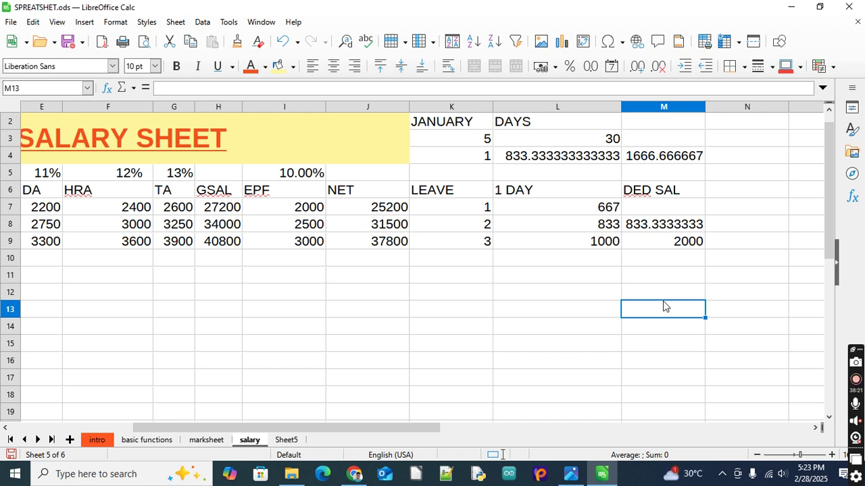
- Check the DED SAL formulas in M7, M8 and M9
{"action": "left_click", "coordinate": [659, 214]}
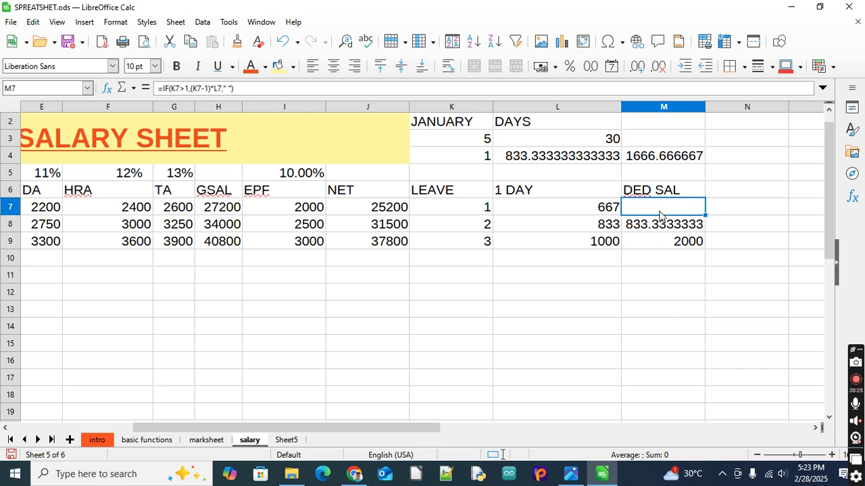
{"action": "left_click", "coordinate": [663, 224]}
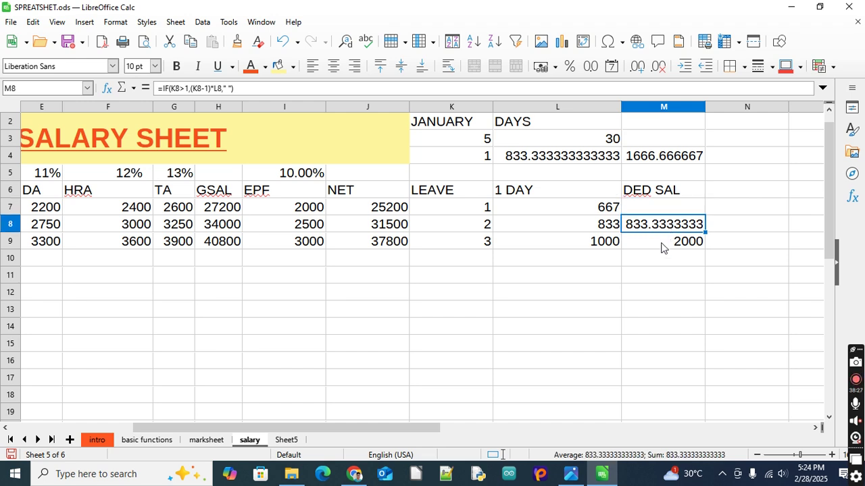
{"action": "left_click", "coordinate": [475, 242]}
{"action": "left_click", "coordinate": [648, 242]}
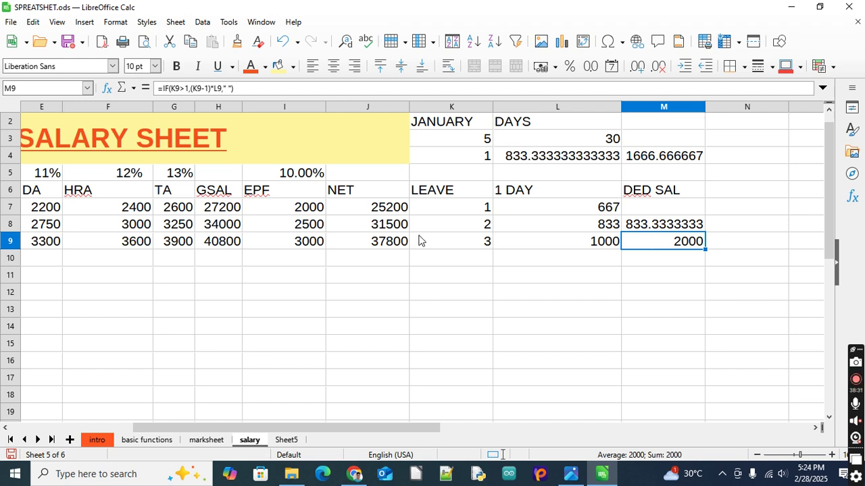
- Change K7's leave to 5 and check the recalculated deduction in M7
{"action": "left_click", "coordinate": [469, 209]}
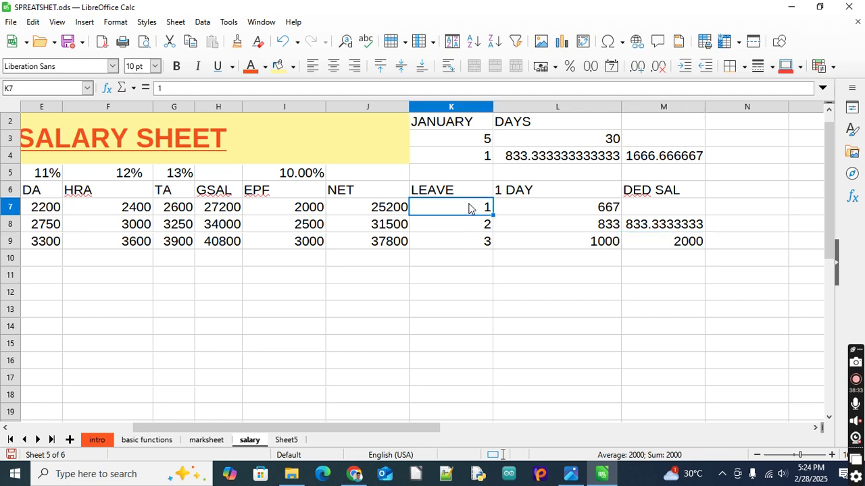
{"action": "type", "text": "5"}
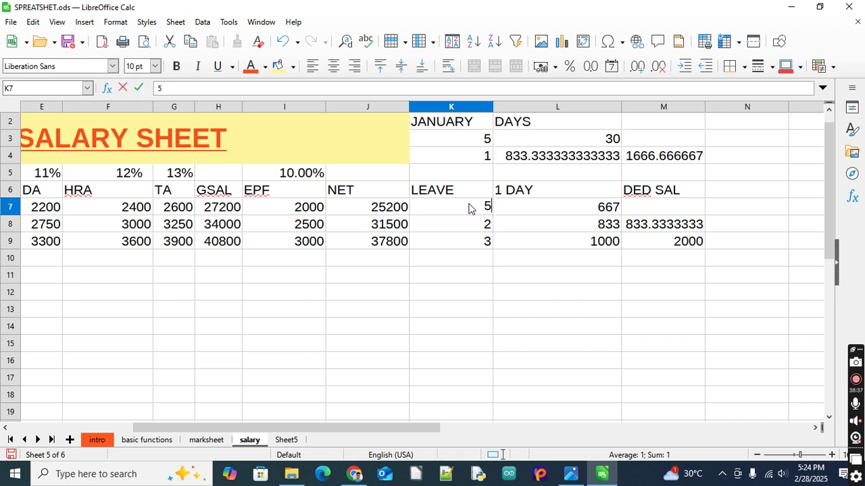
{"action": "key", "text": "Return"}
{"action": "key", "text": "Return"}
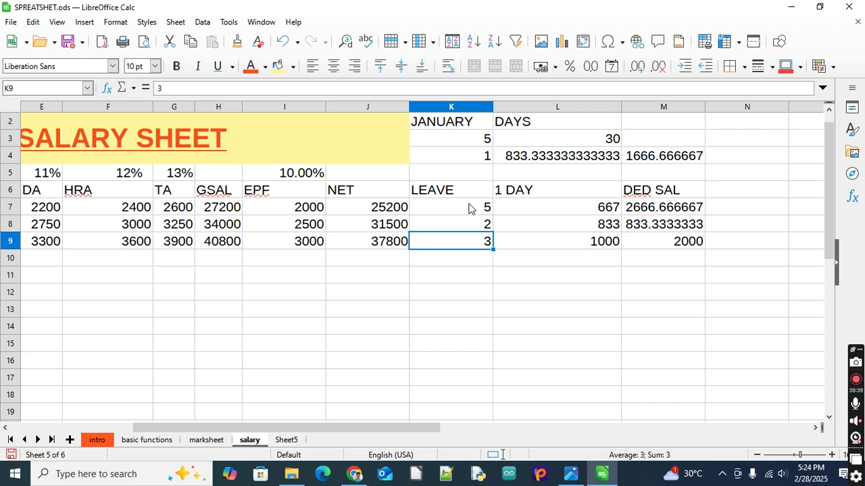
{"action": "left_click", "coordinate": [677, 212]}
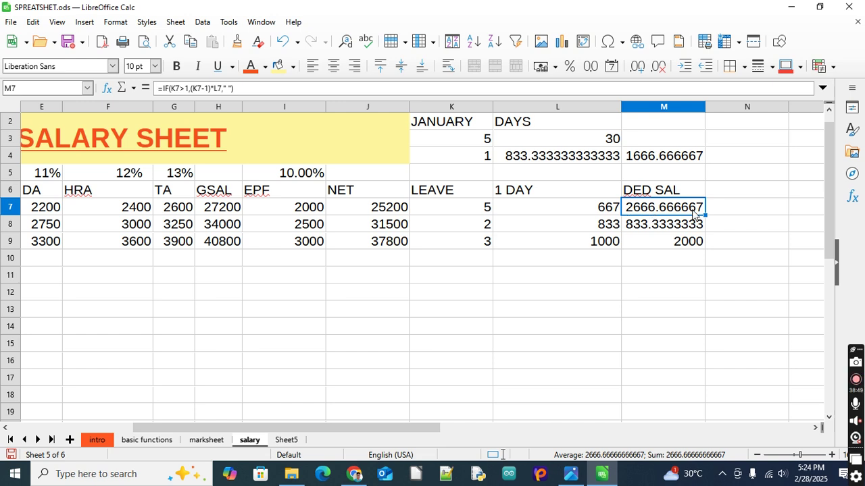
{"action": "left_click", "coordinate": [665, 296]}
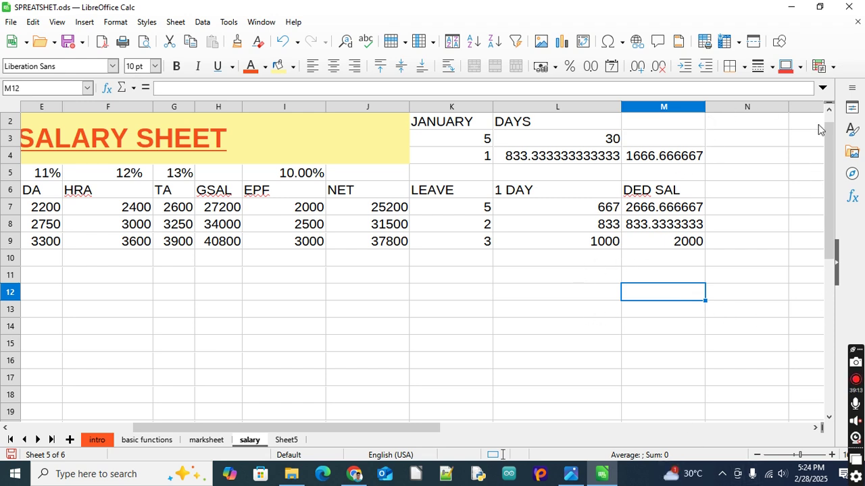
{"action": "left_click", "coordinate": [816, 427]}
{"action": "left_click", "coordinate": [816, 427]}
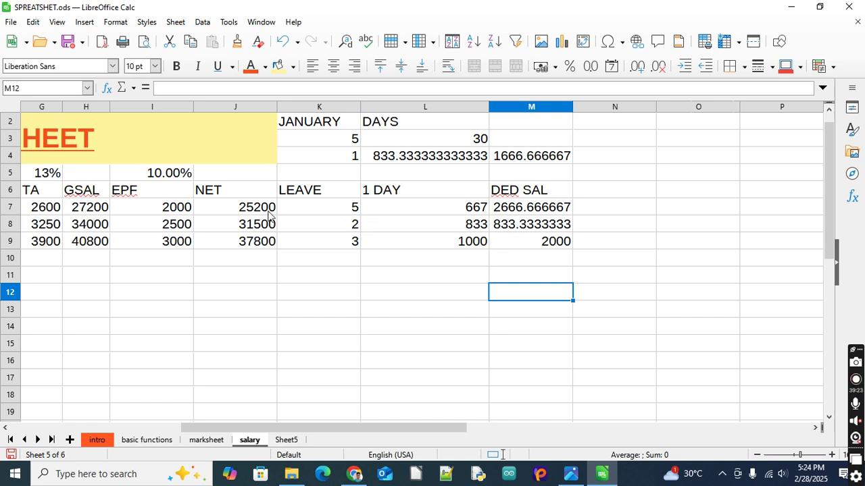
- Set K7's leave to 4 and verify M7 now shows 2000
{"action": "left_click", "coordinate": [335, 208]}
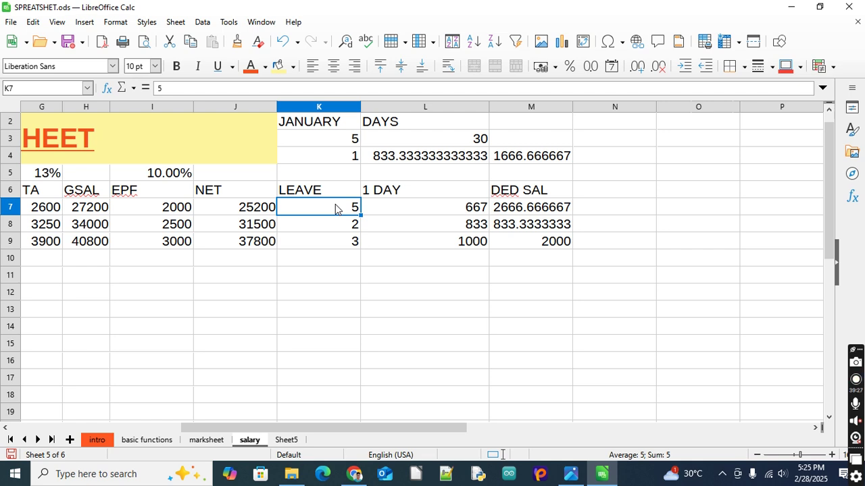
{"action": "type", "text": "4"}
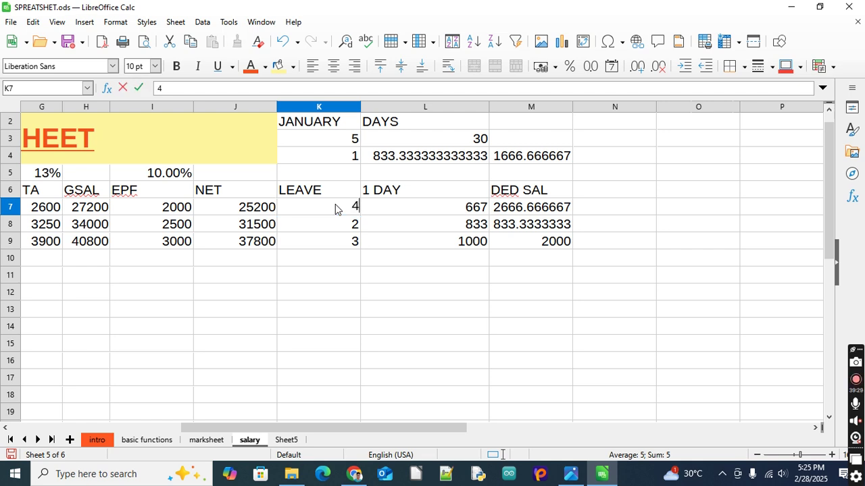
{"action": "key", "text": "Return"}
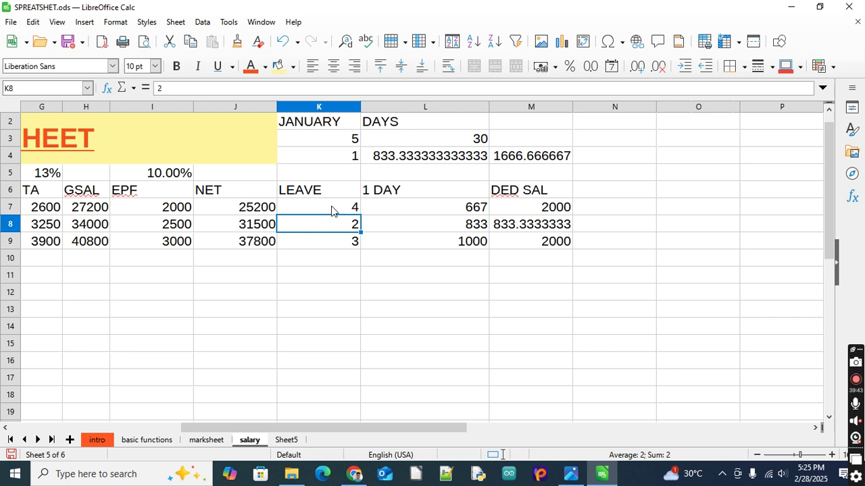
{"action": "left_click", "coordinate": [535, 207]}
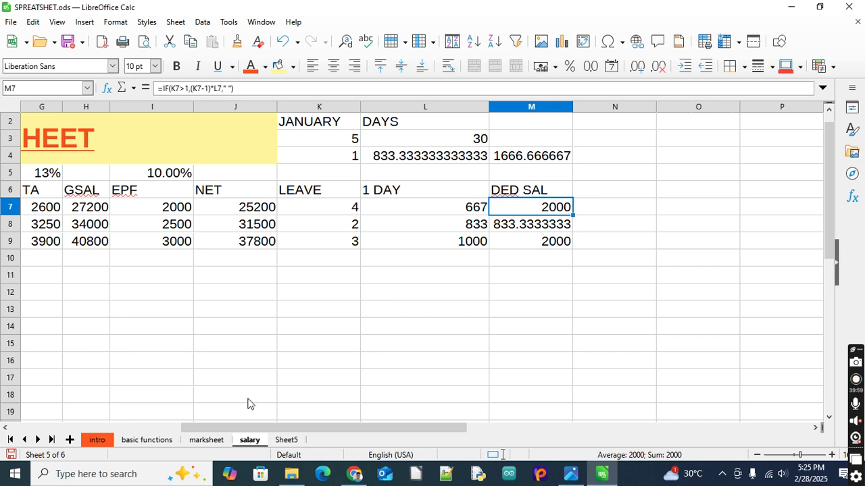
- Zoom out and scroll back to column B to show the whole salary table, then open View
{"action": "left_click", "coordinate": [757, 455]}
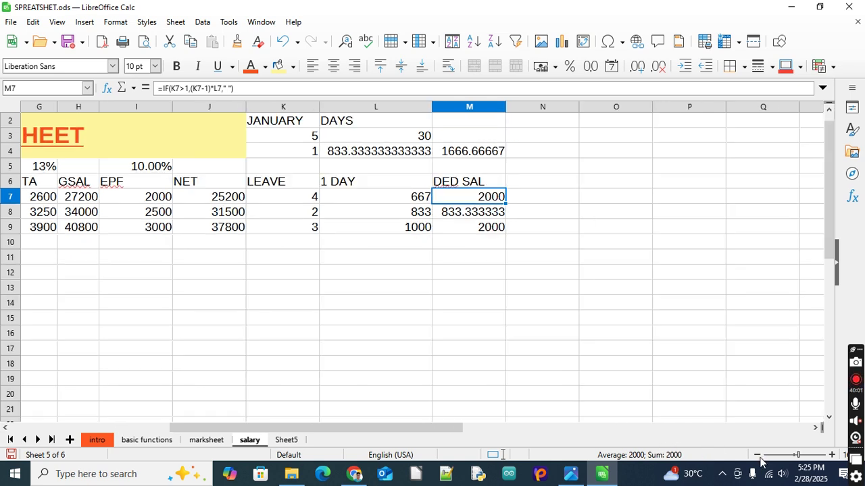
{"action": "left_click", "coordinate": [331, 308]}
{"action": "left_click_drag", "start_coordinate": [219, 424], "coordinate": [107, 423]}
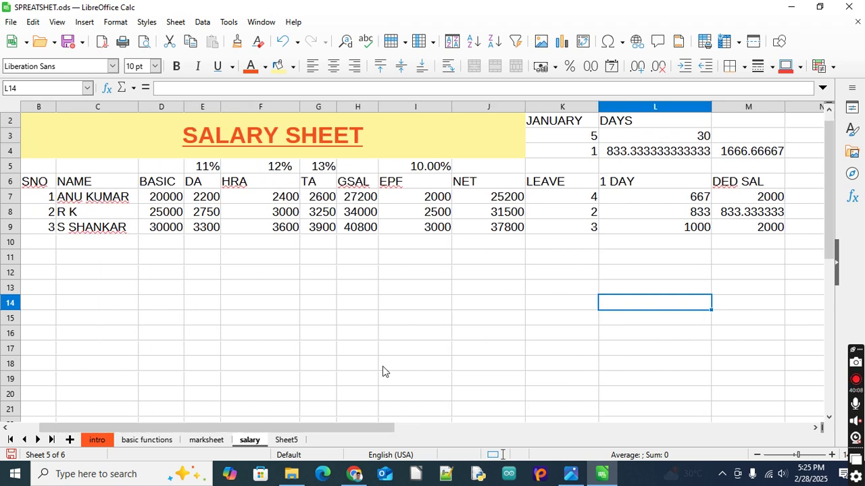
{"action": "left_click", "coordinate": [79, 335]}
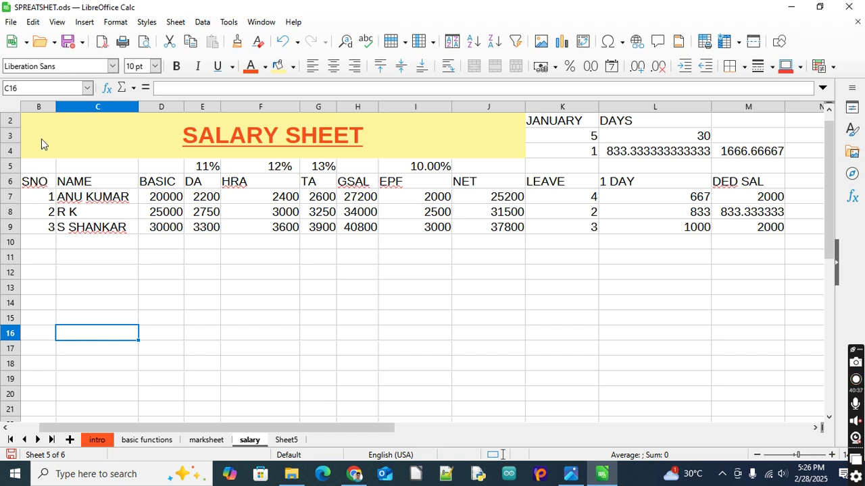
{"action": "left_click", "coordinate": [57, 23]}
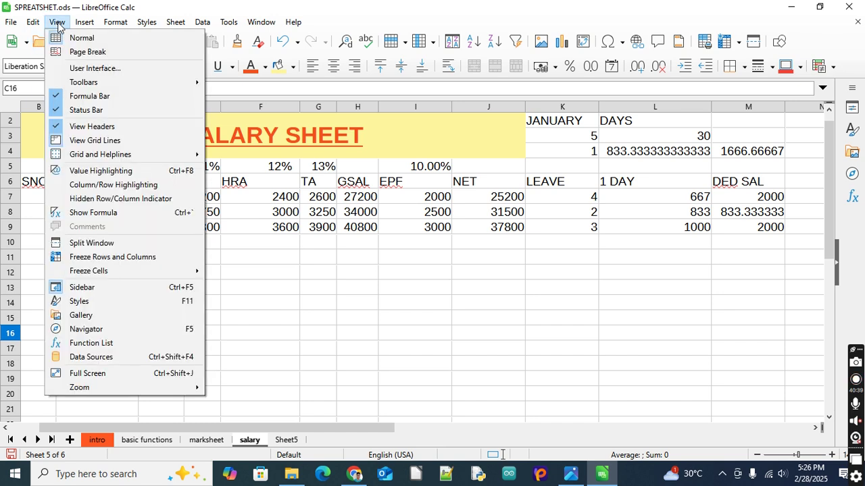
- Show formulas and autofit columns E through M to display them in full
{"action": "left_click", "coordinate": [61, 215]}
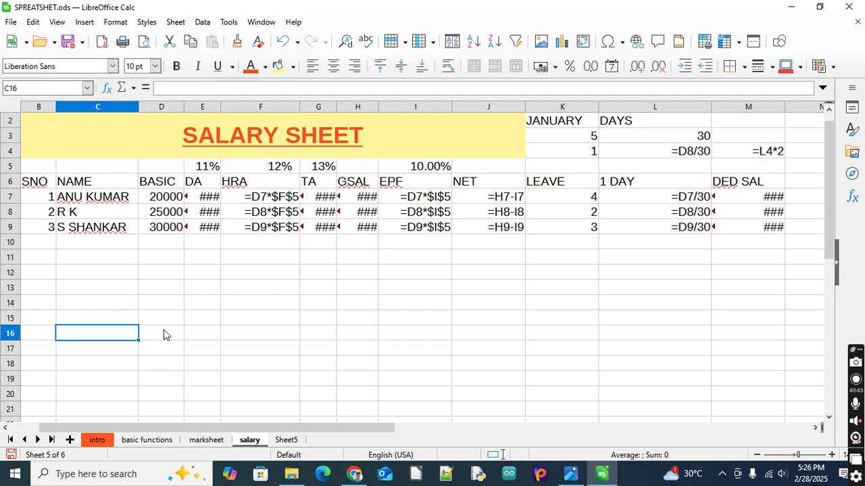
{"action": "left_click_drag", "start_coordinate": [257, 430], "coordinate": [320, 430]}
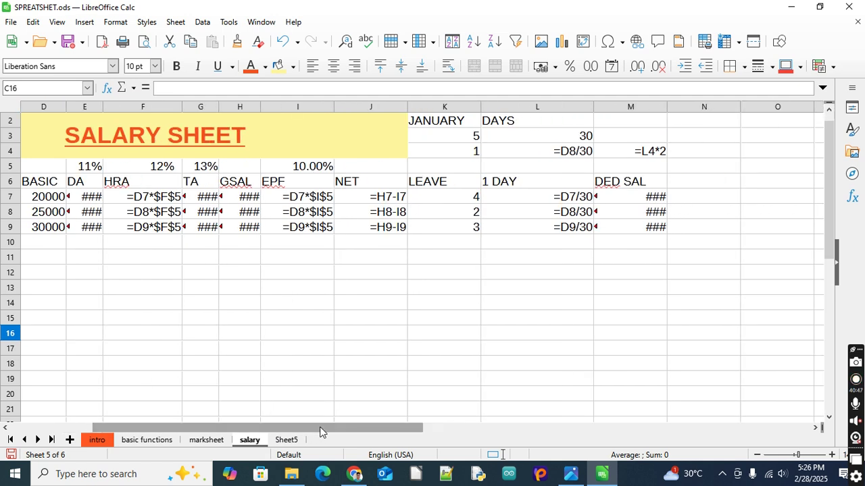
{"action": "double_click", "coordinate": [104, 102]}
{"action": "left_click", "coordinate": [209, 106]}
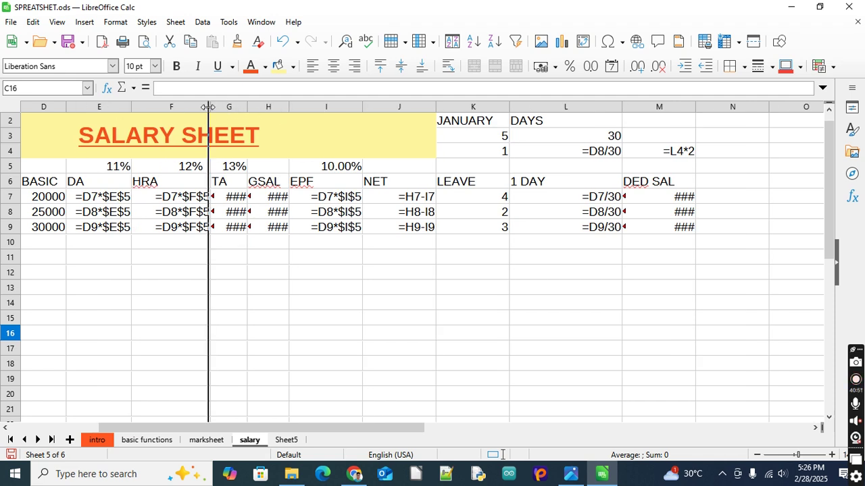
{"action": "double_click", "coordinate": [248, 106]}
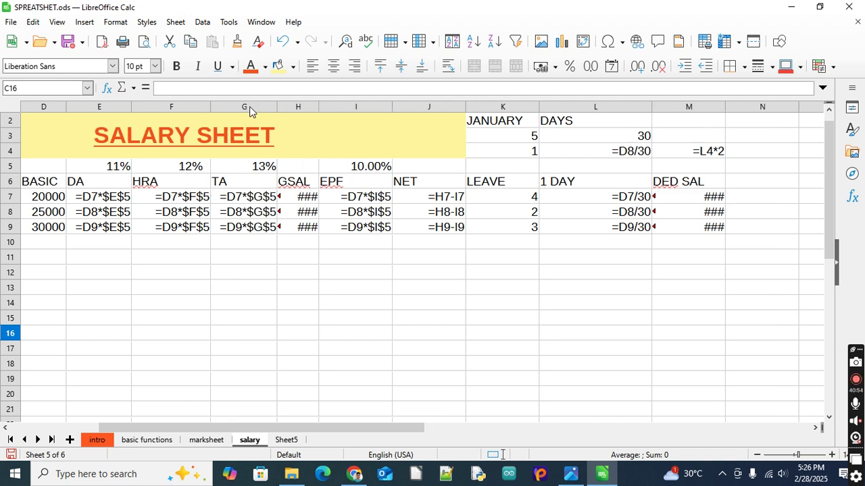
{"action": "double_click", "coordinate": [318, 106]}
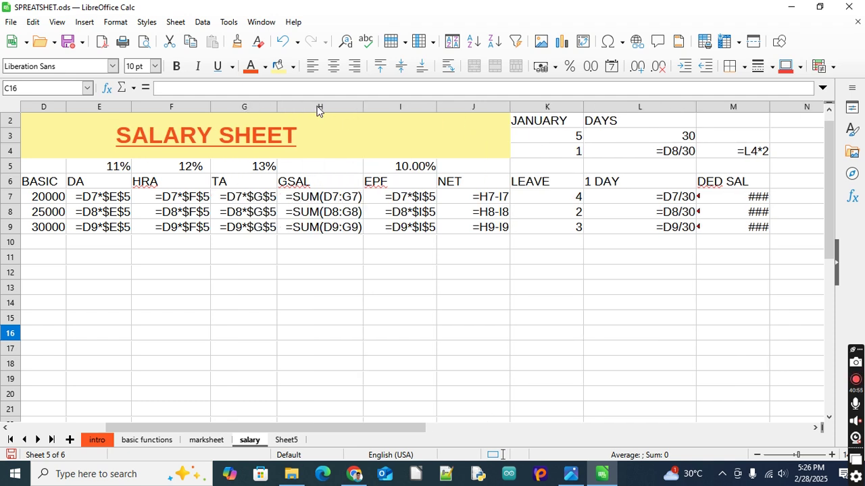
{"action": "double_click", "coordinate": [436, 103]}
{"action": "double_click", "coordinate": [496, 106]}
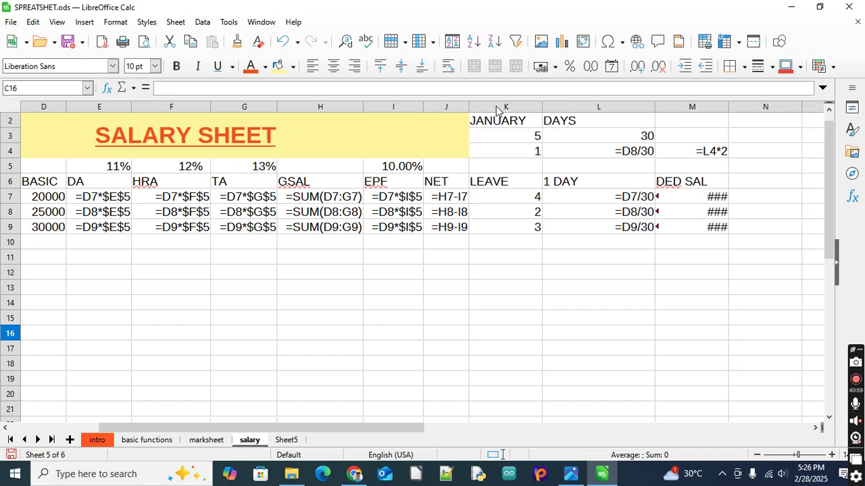
{"action": "double_click", "coordinate": [541, 107]}
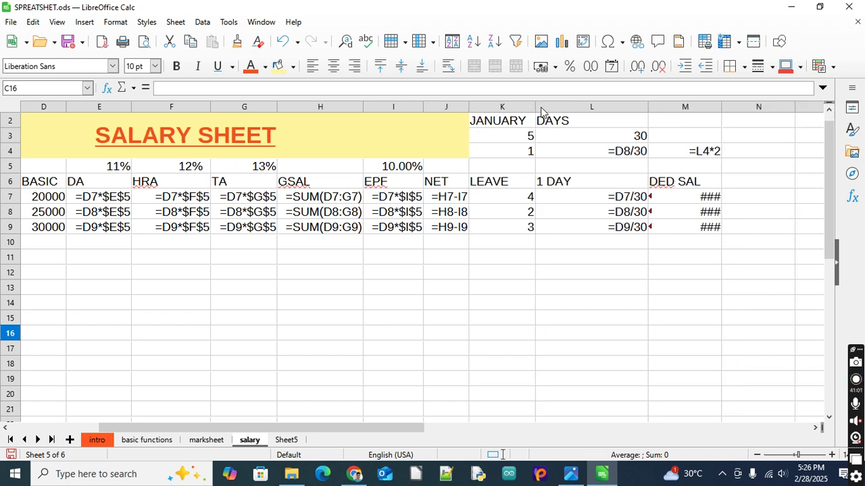
{"action": "double_click", "coordinate": [648, 108]}
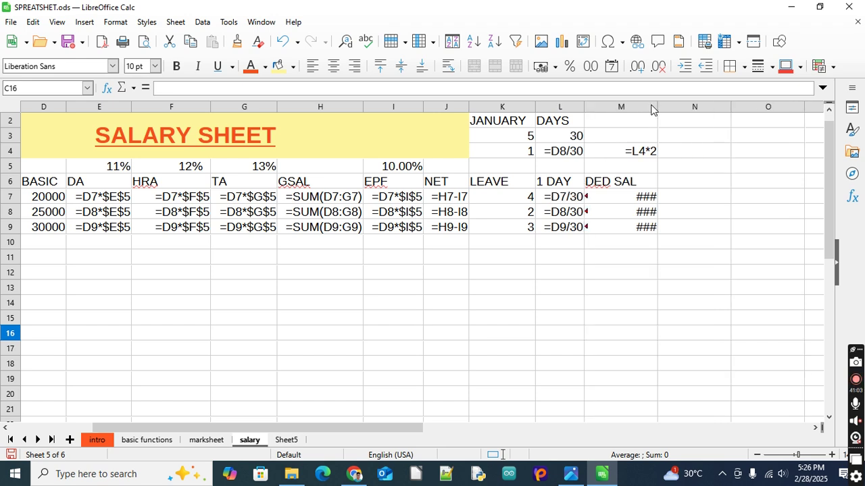
{"action": "double_click", "coordinate": [658, 107]}
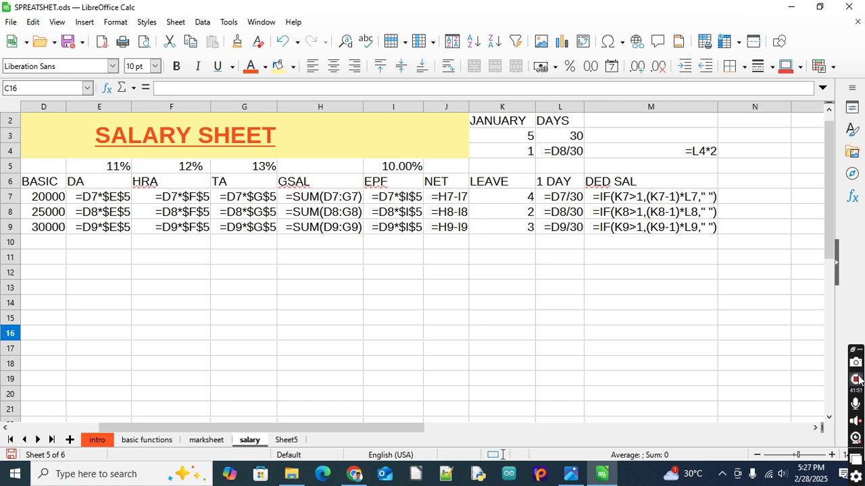
- Close Calc saving SPREATSHET.ods, then refresh the desktop
{"action": "left_click", "coordinate": [849, 7]}
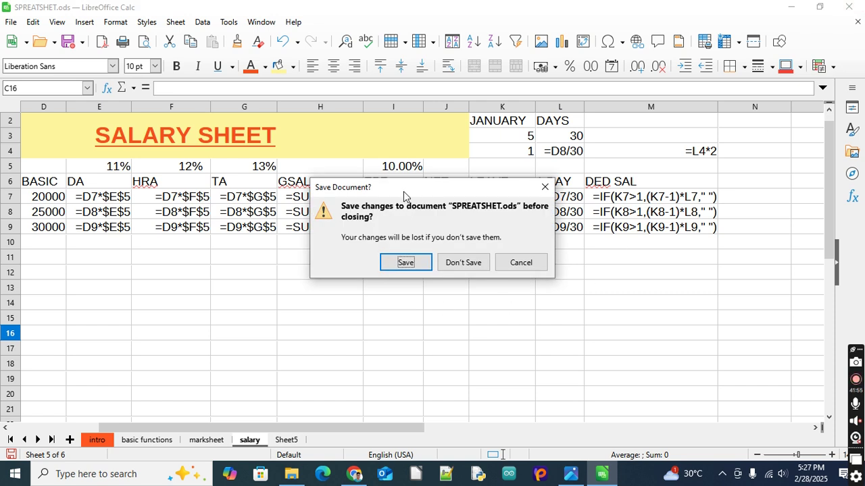
{"action": "left_click_drag", "start_coordinate": [403, 191], "coordinate": [395, 294]}
{"action": "left_click", "coordinate": [398, 366]}
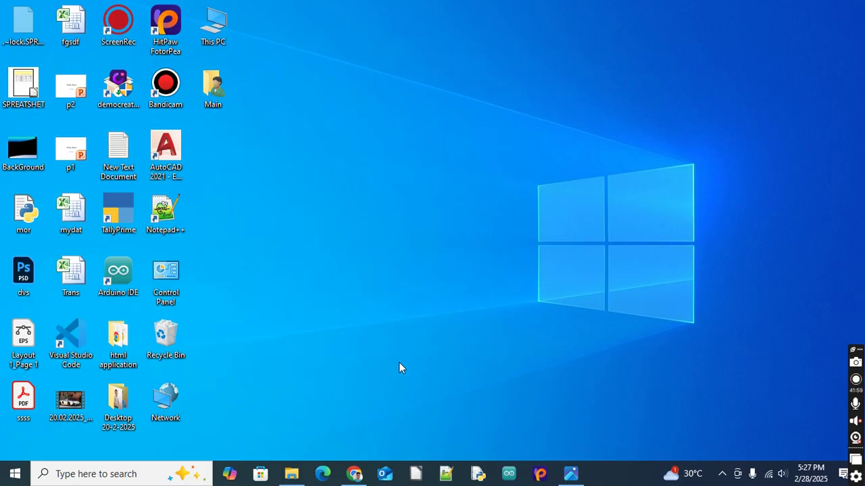
{"action": "right_click", "coordinate": [434, 1]}
{"action": "left_click", "coordinate": [467, 38]}
{"action": "right_click", "coordinate": [463, 22]}
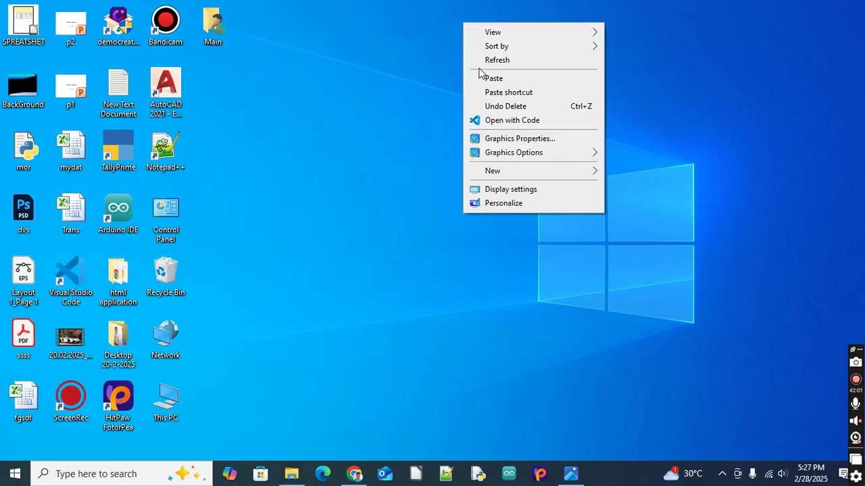
{"action": "left_click", "coordinate": [497, 60]}
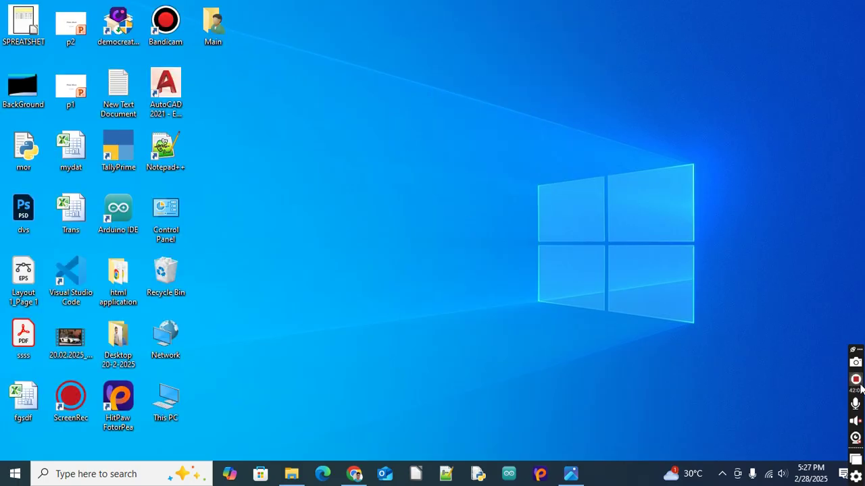